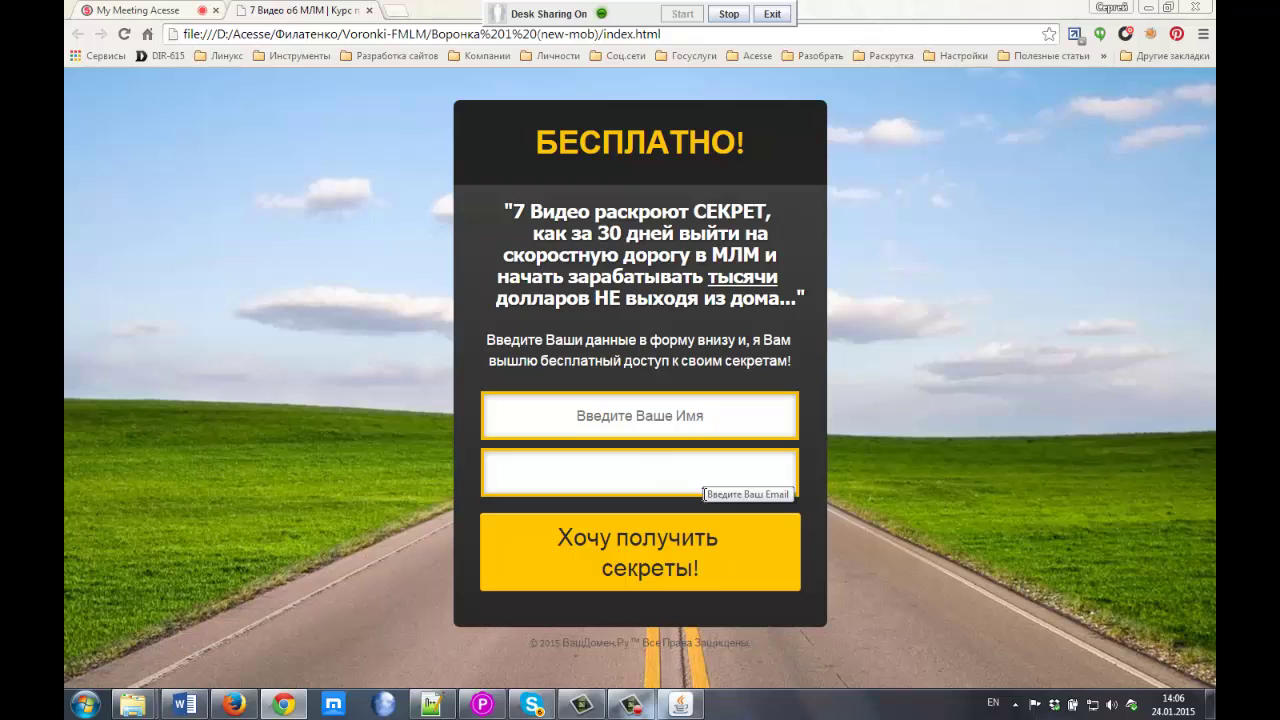
Examine the sample opt-in page's name field, email field and copyright line.
click(640, 420)
click(638, 472)
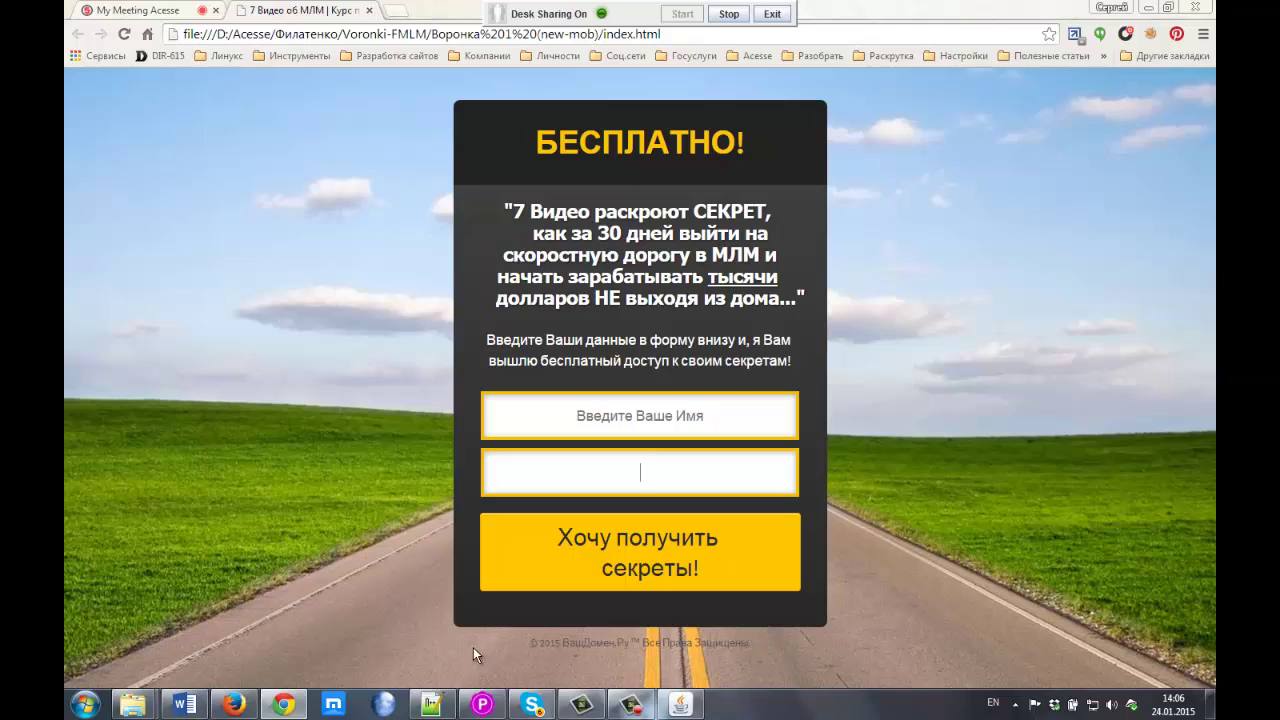
drag(555, 642, 760, 648)
drag(560, 642, 738, 642)
click(737, 640)
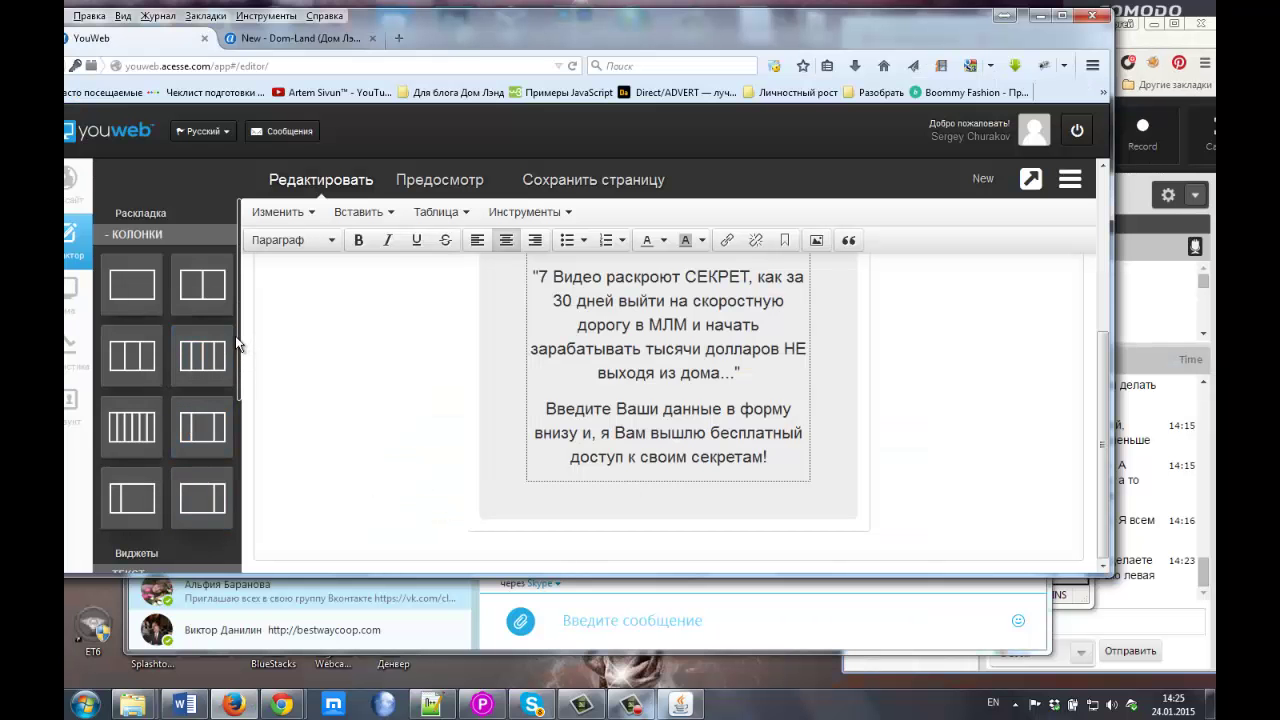
Add a text paragraph widget below the grey promo block in the YouWeb editor and delete its placeholder text.
drag(238, 345, 238, 465)
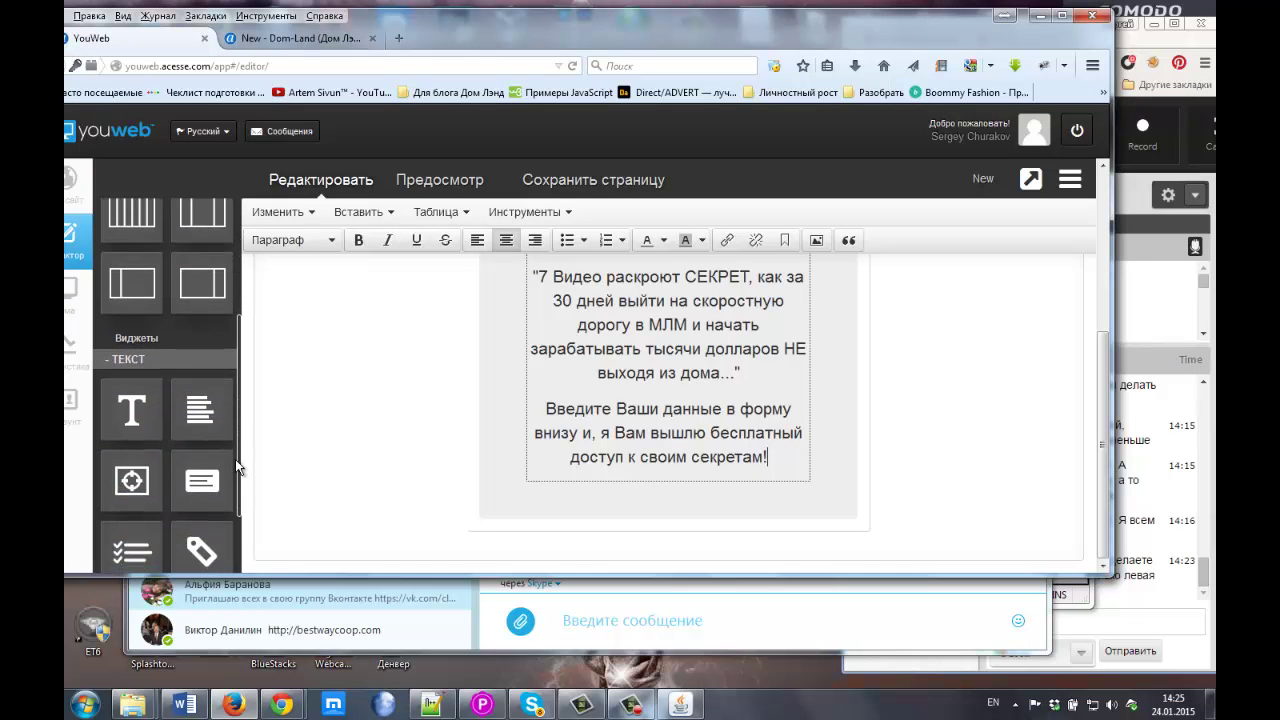
scroll(229, 450, down, 1)
drag(213, 395, 622, 492)
scroll(677, 335, down, 3)
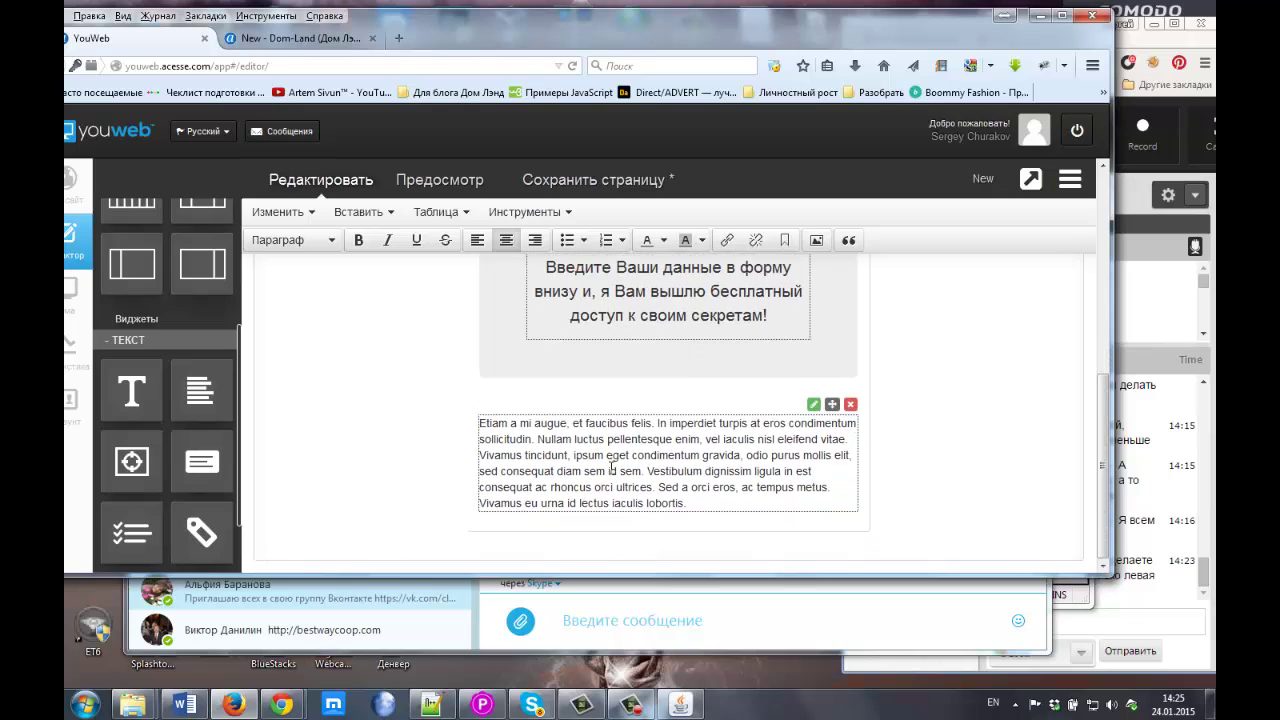
drag(690, 503, 463, 432)
key(BackSpace)
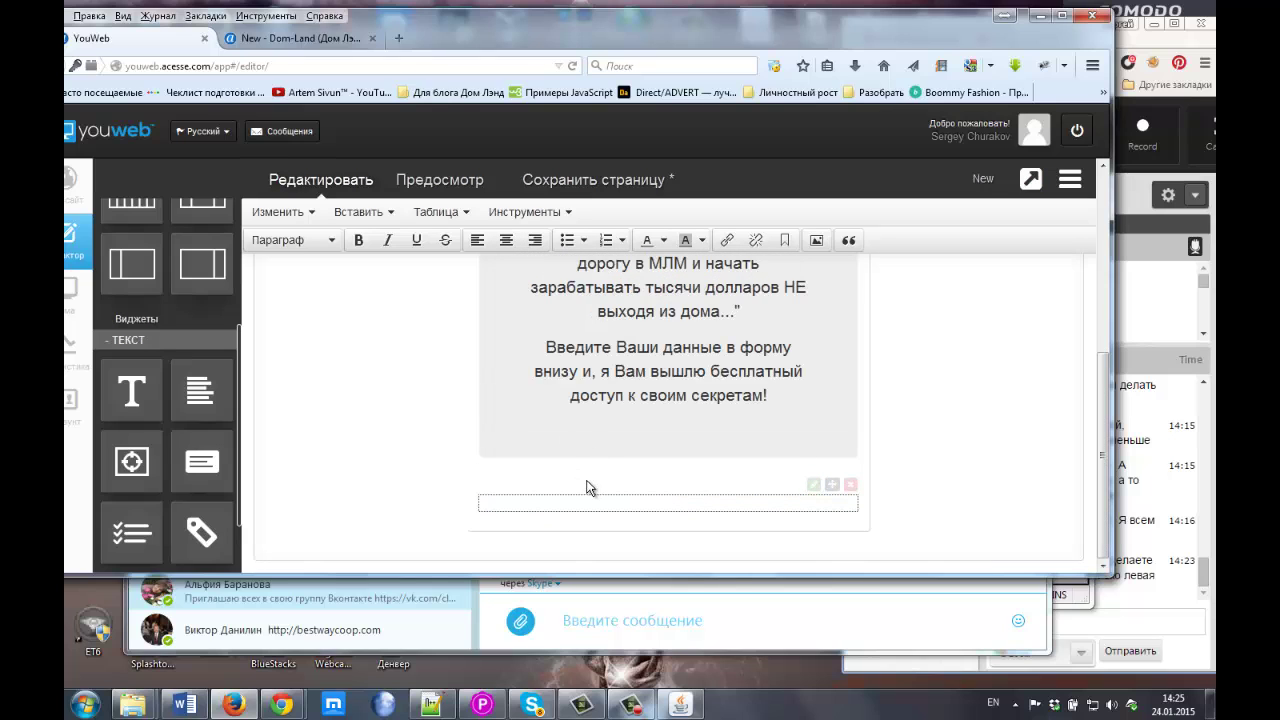
Maximize the browser window and look through the settings of the empty text widget.
click(812, 487)
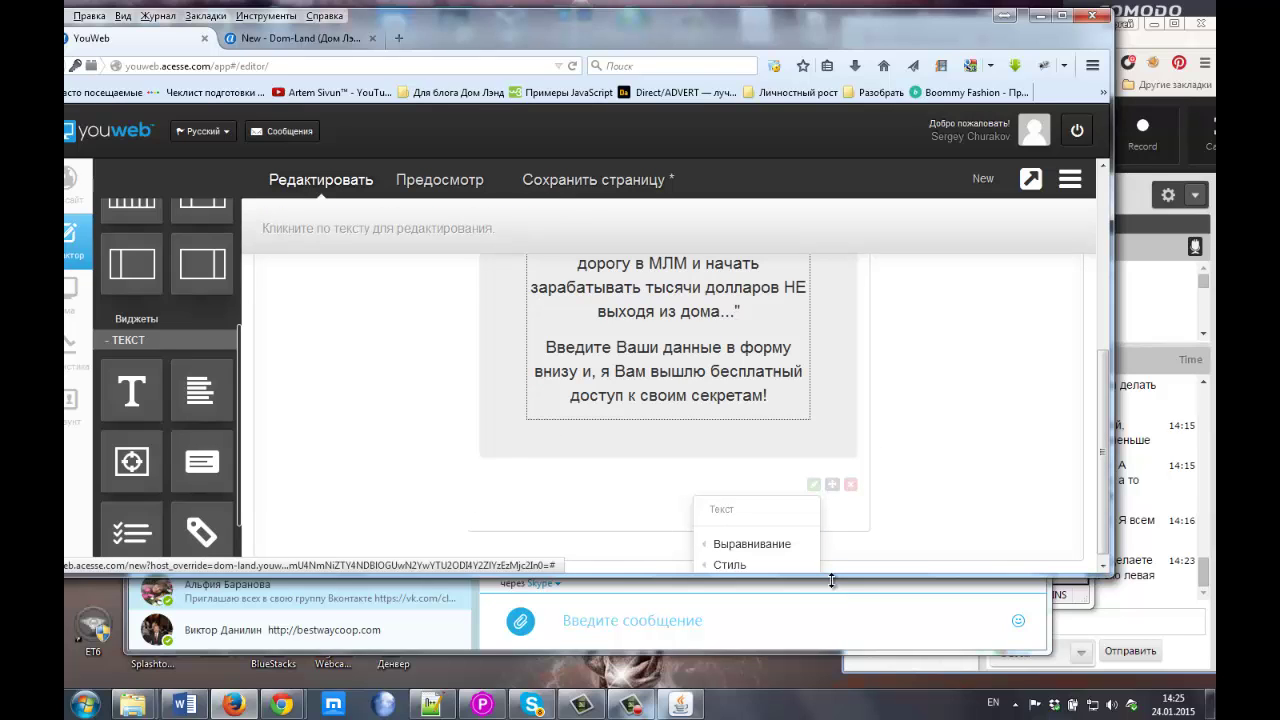
drag(835, 575, 835, 705)
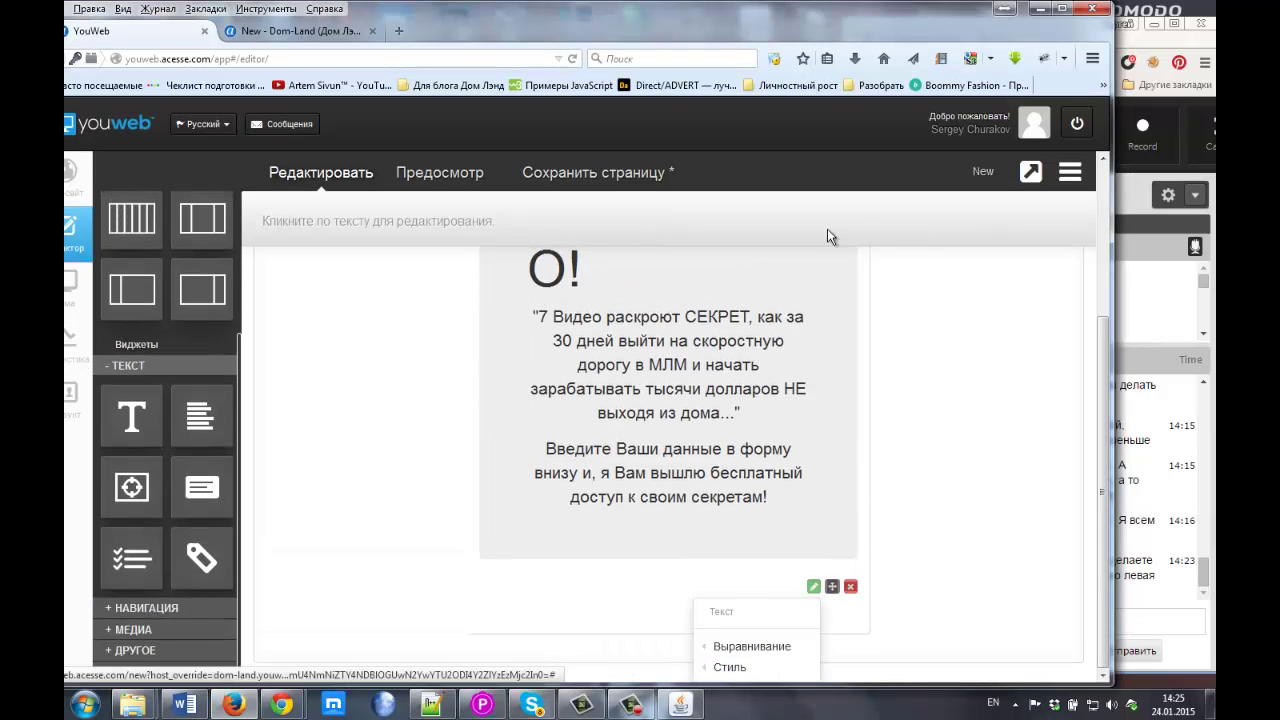
key(super+Up)
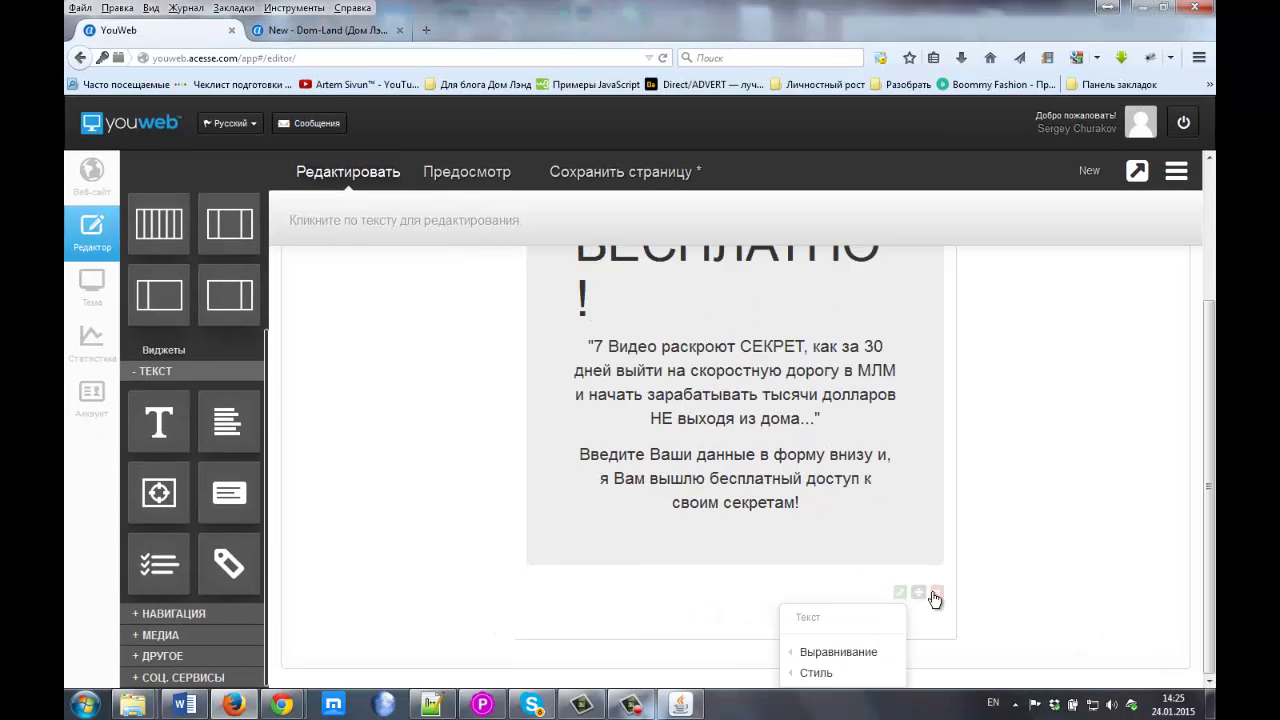
mouse_move(899, 602)
mouse_move(820, 659)
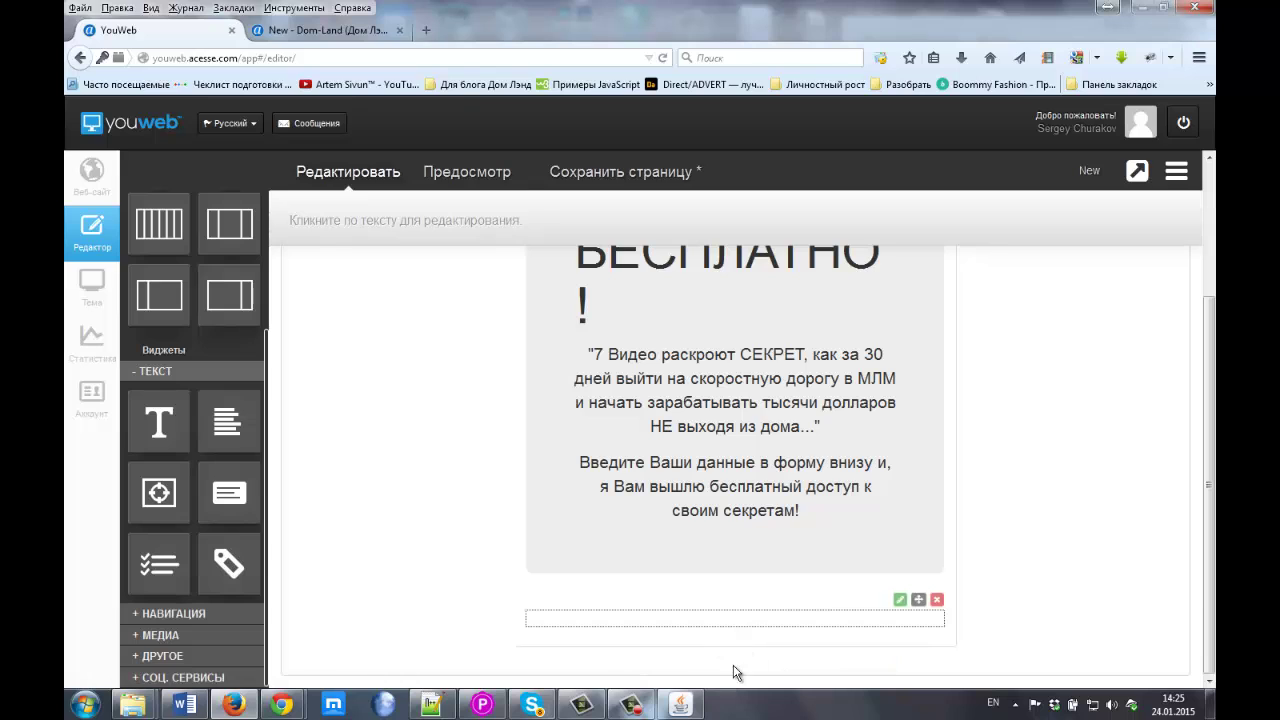
Centre the empty text widget's content and paste the copied subscription form HTML into its source code.
click(737, 617)
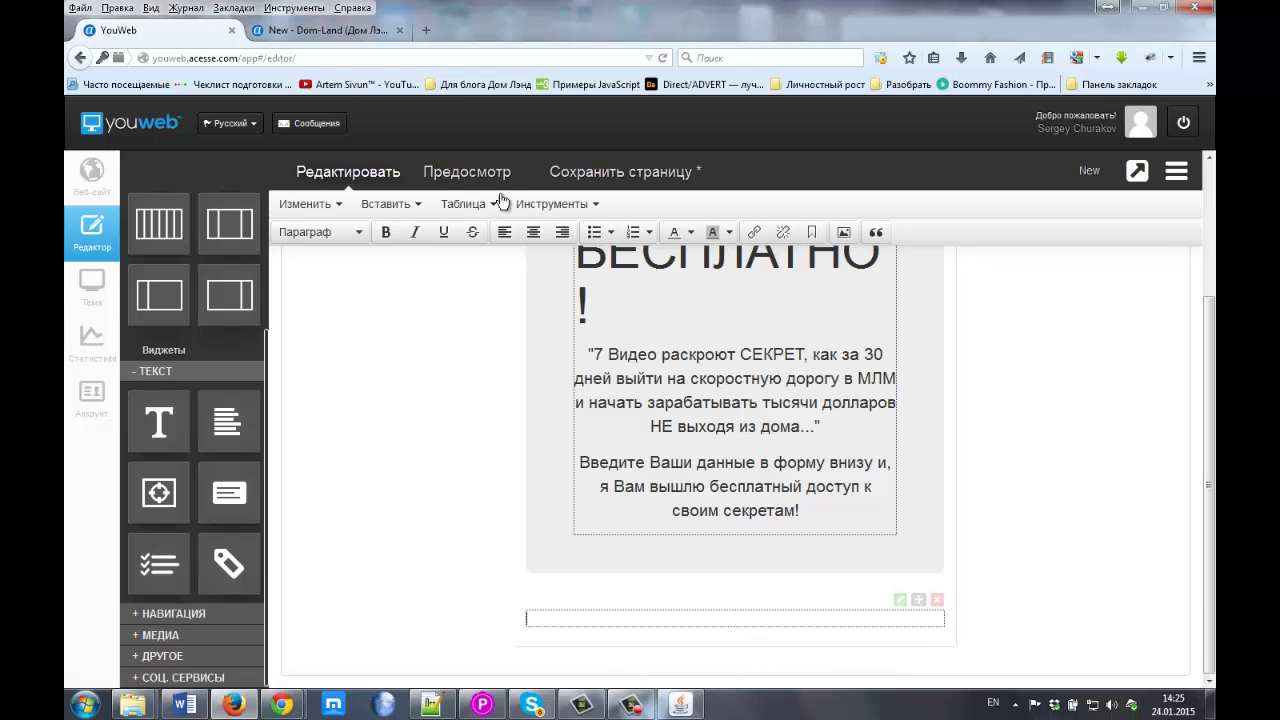
click(533, 231)
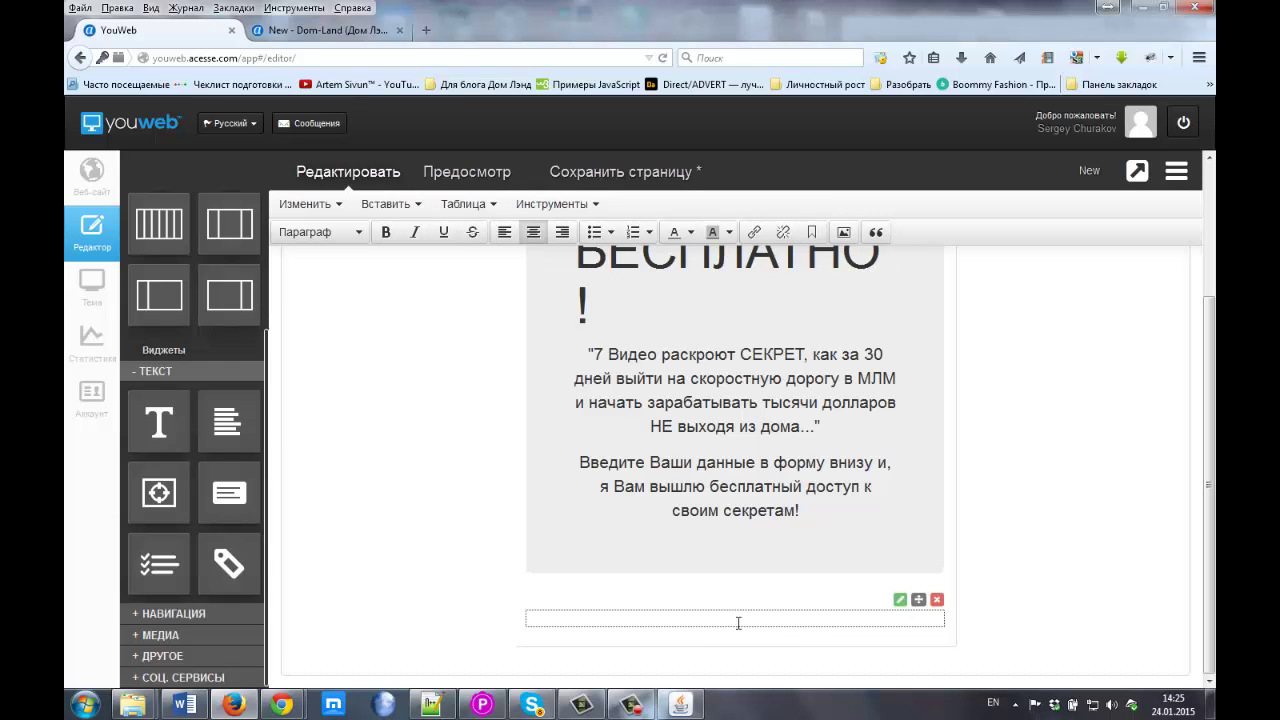
click(544, 204)
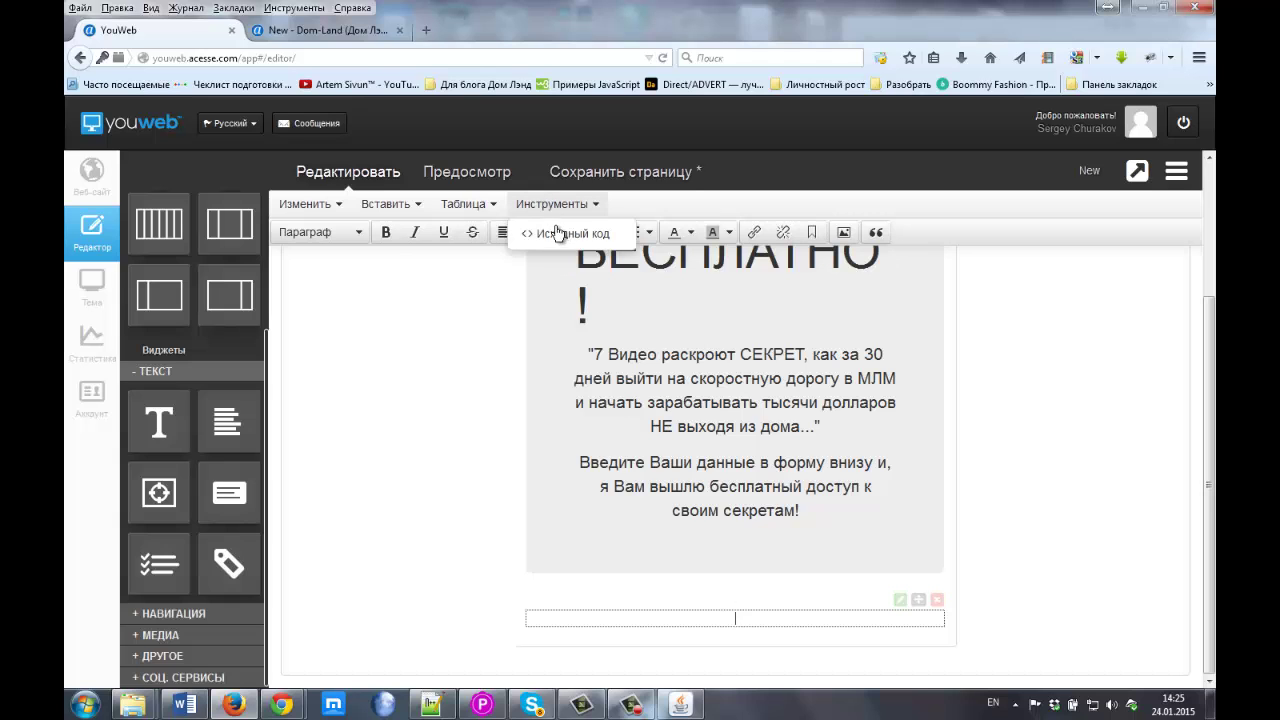
click(557, 232)
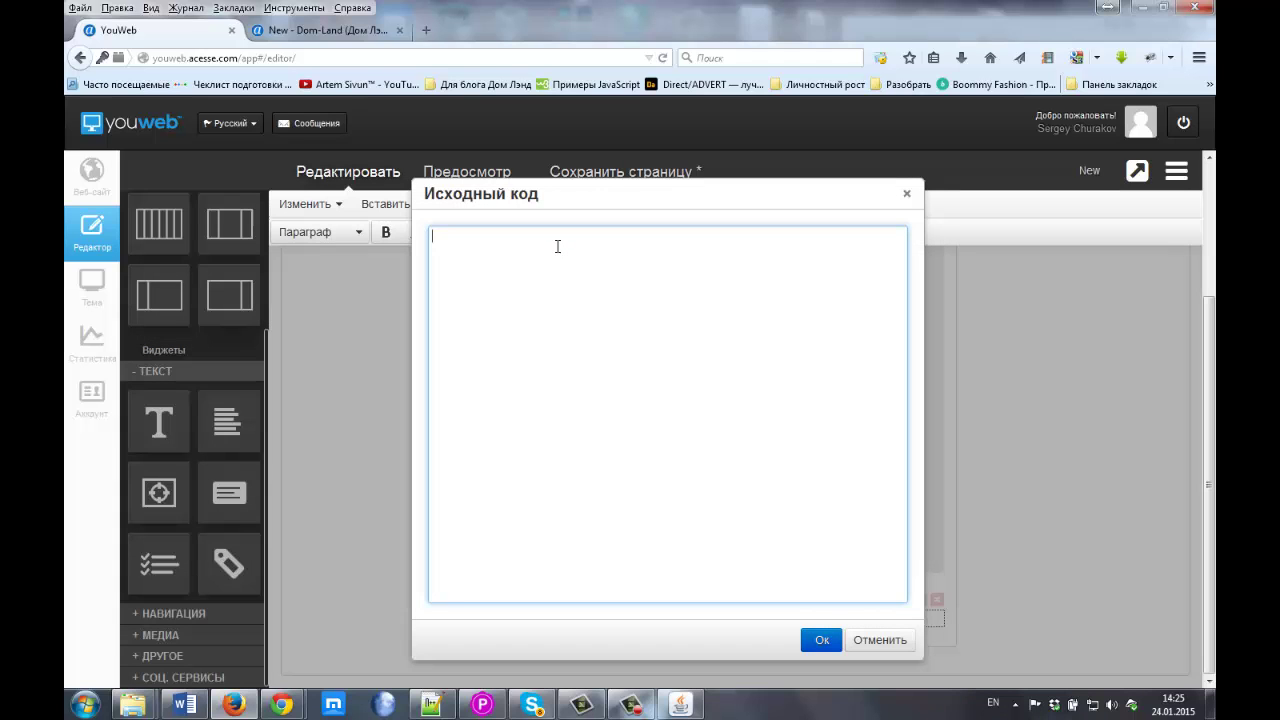
key(ctrl+v)
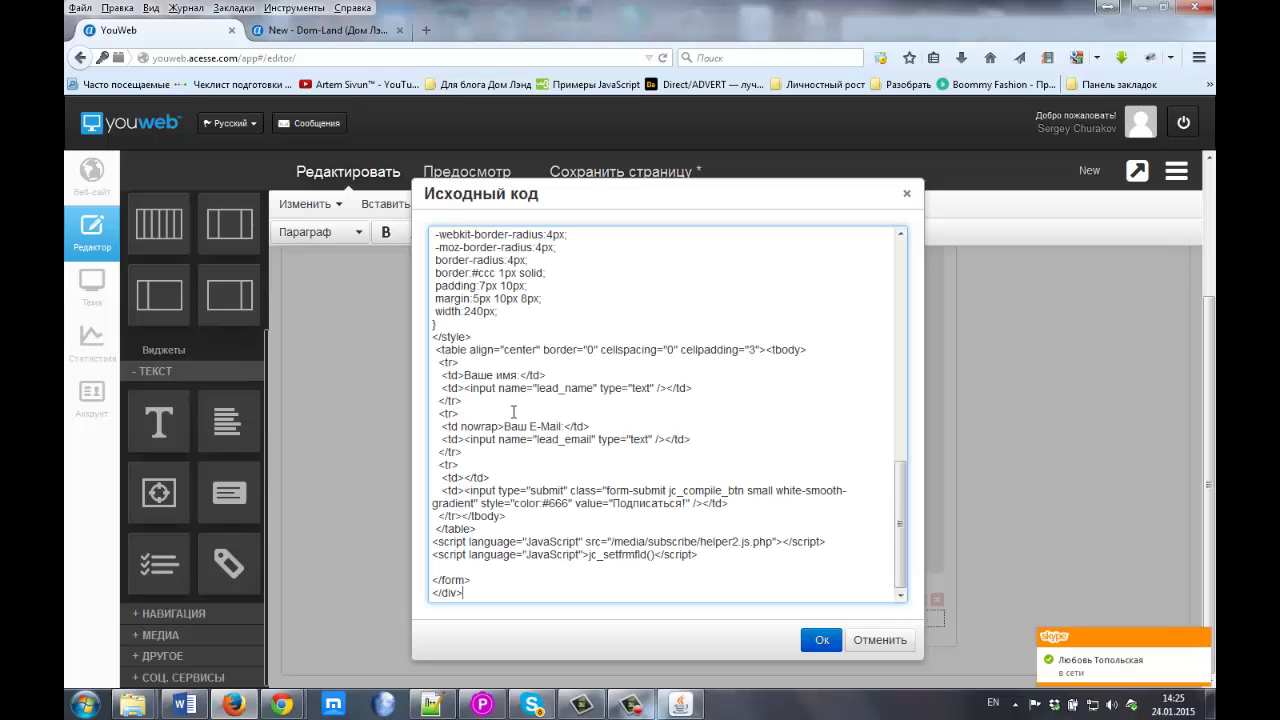
scroll(537, 447, up, 18)
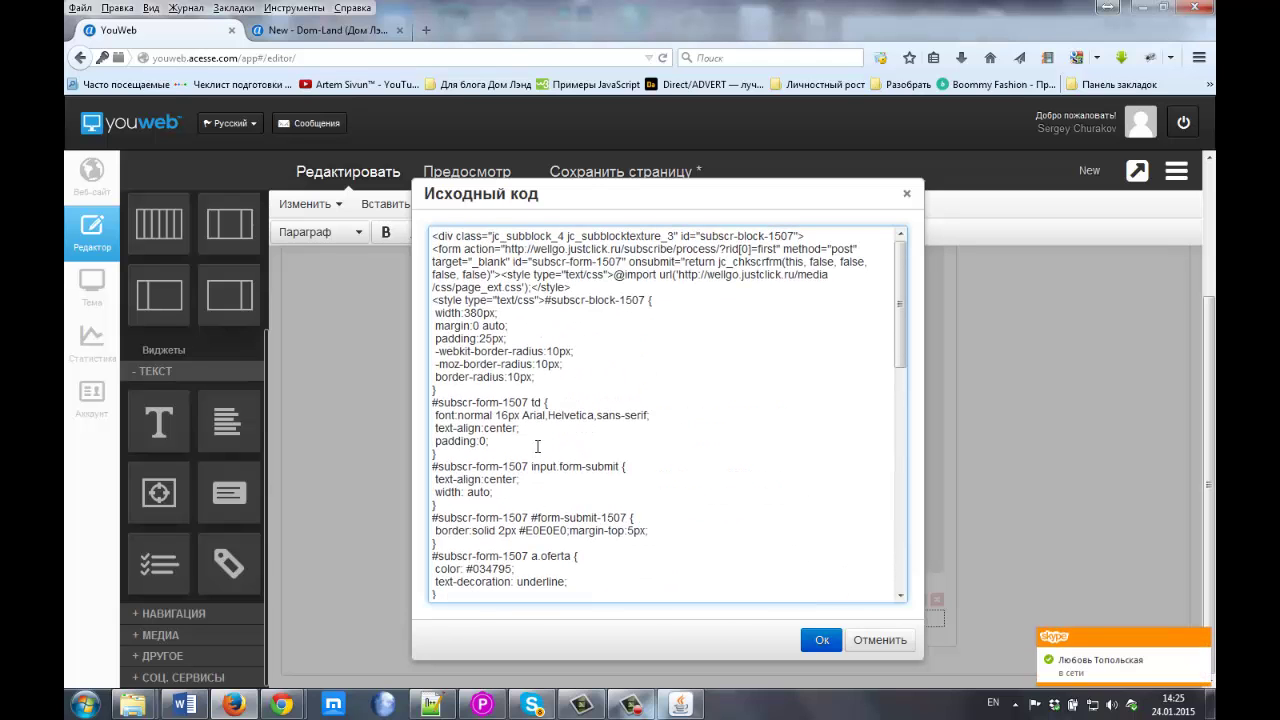
click(806, 637)
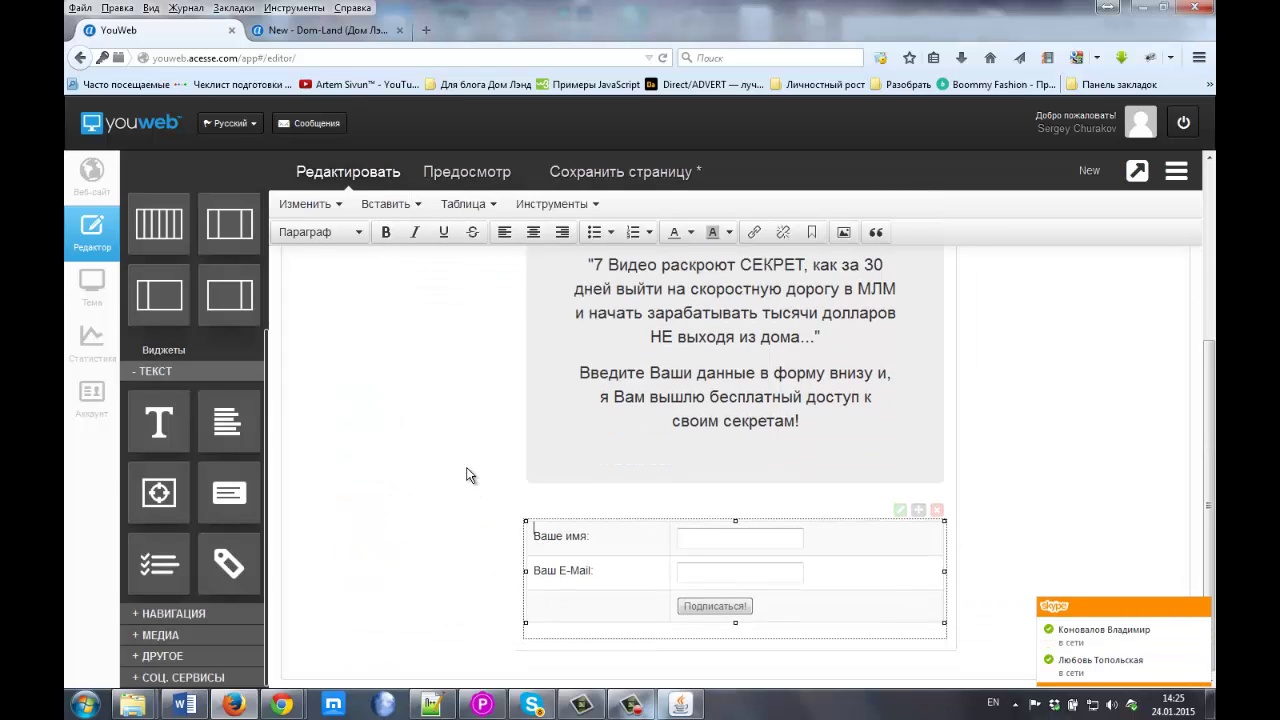
Save the page and reload its published version.
click(650, 172)
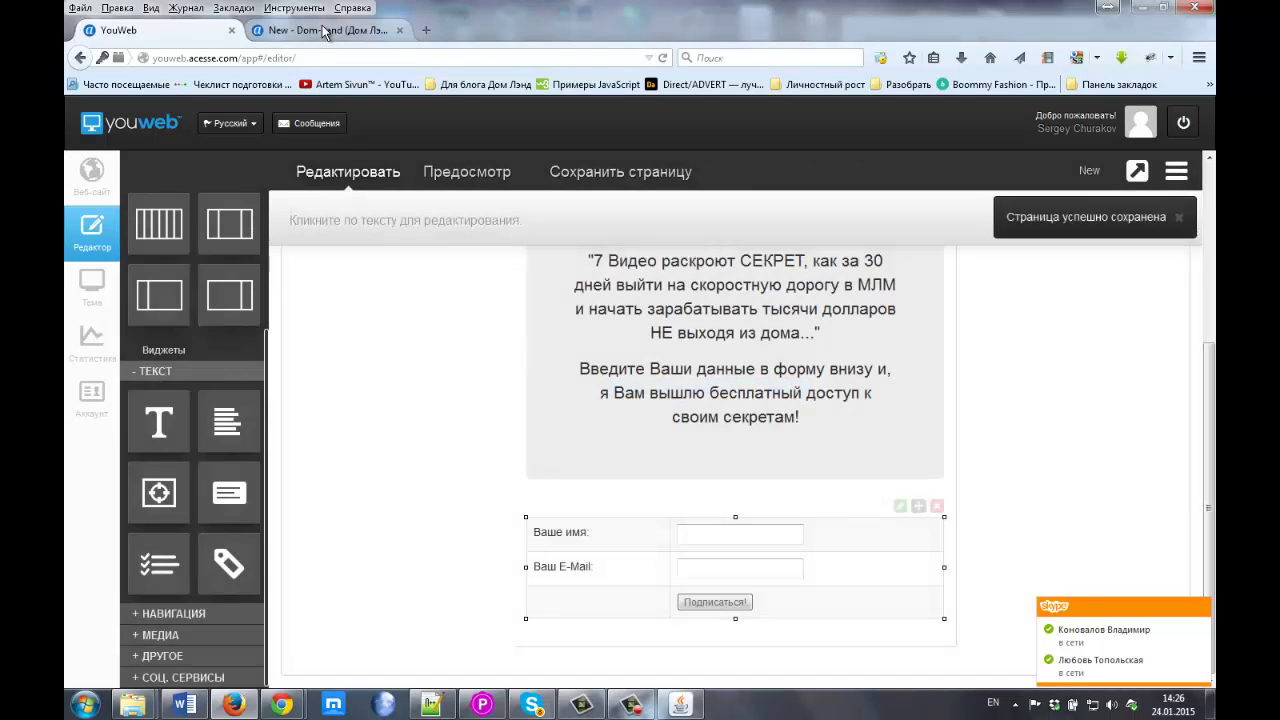
click(328, 32)
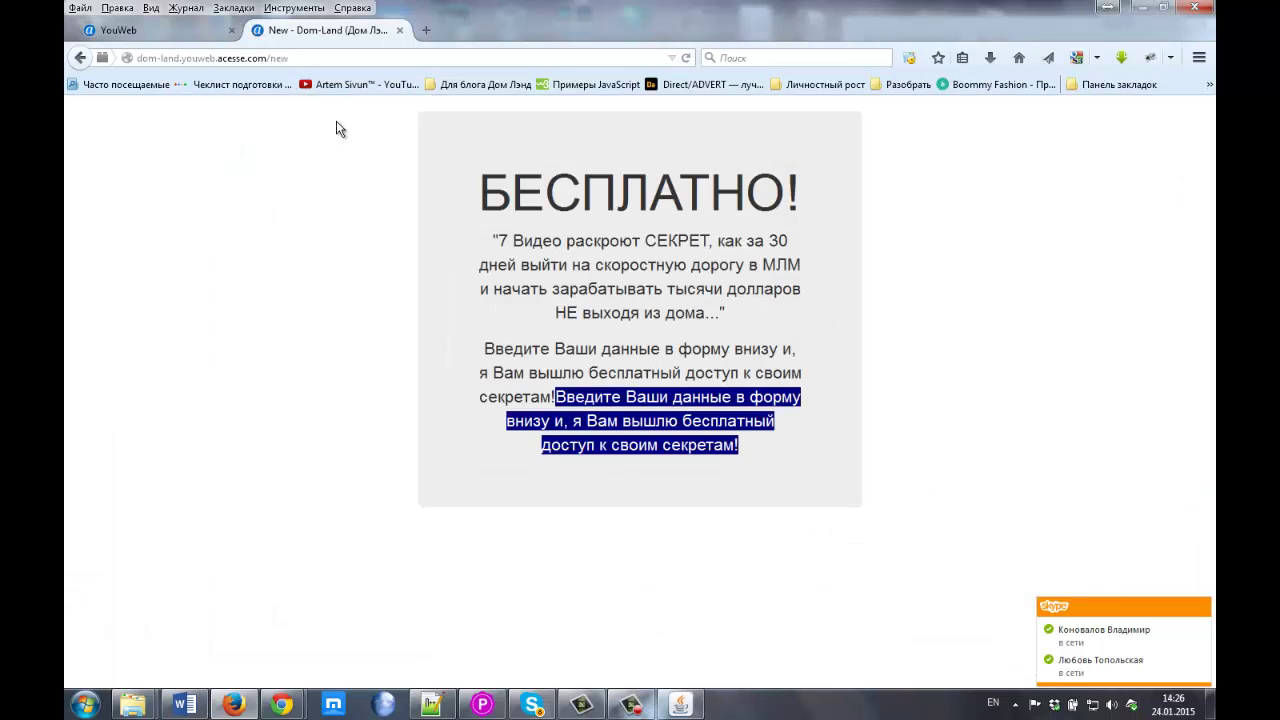
click(686, 60)
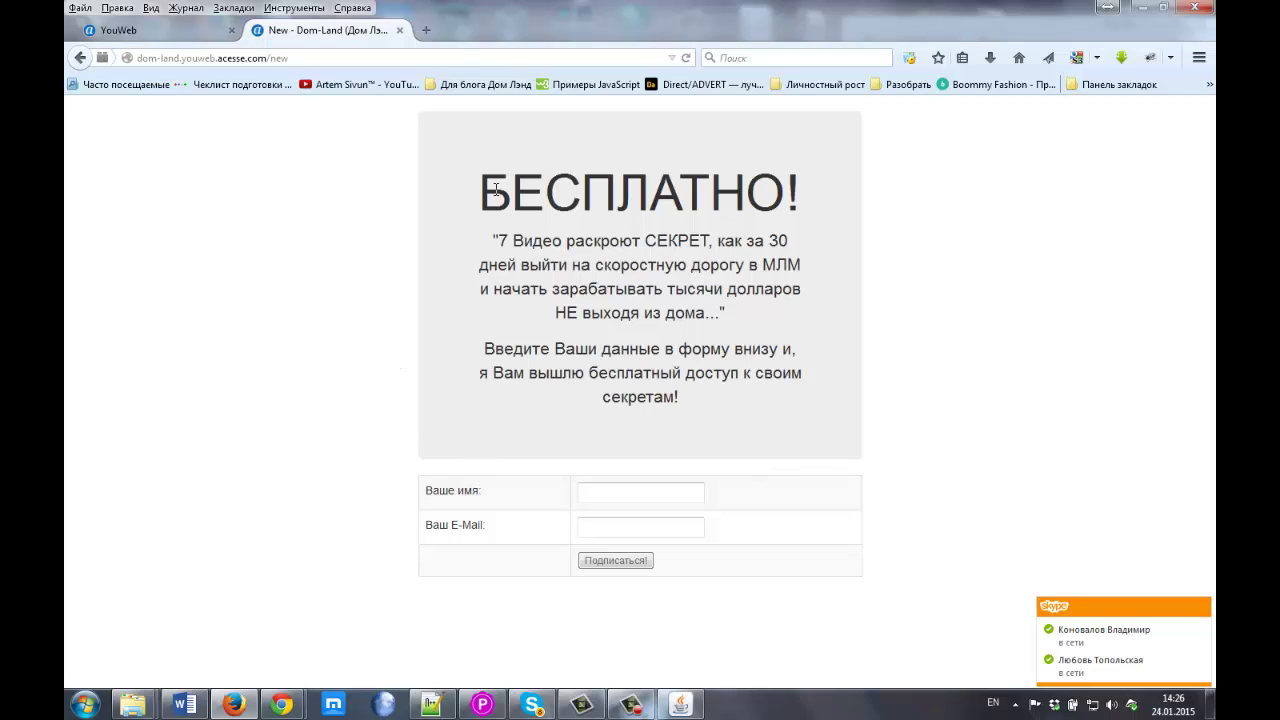
Examine the published page's heading, promo text, and the name and email fields of the subscription form.
drag(495, 196, 688, 242)
click(540, 305)
drag(491, 251, 695, 407)
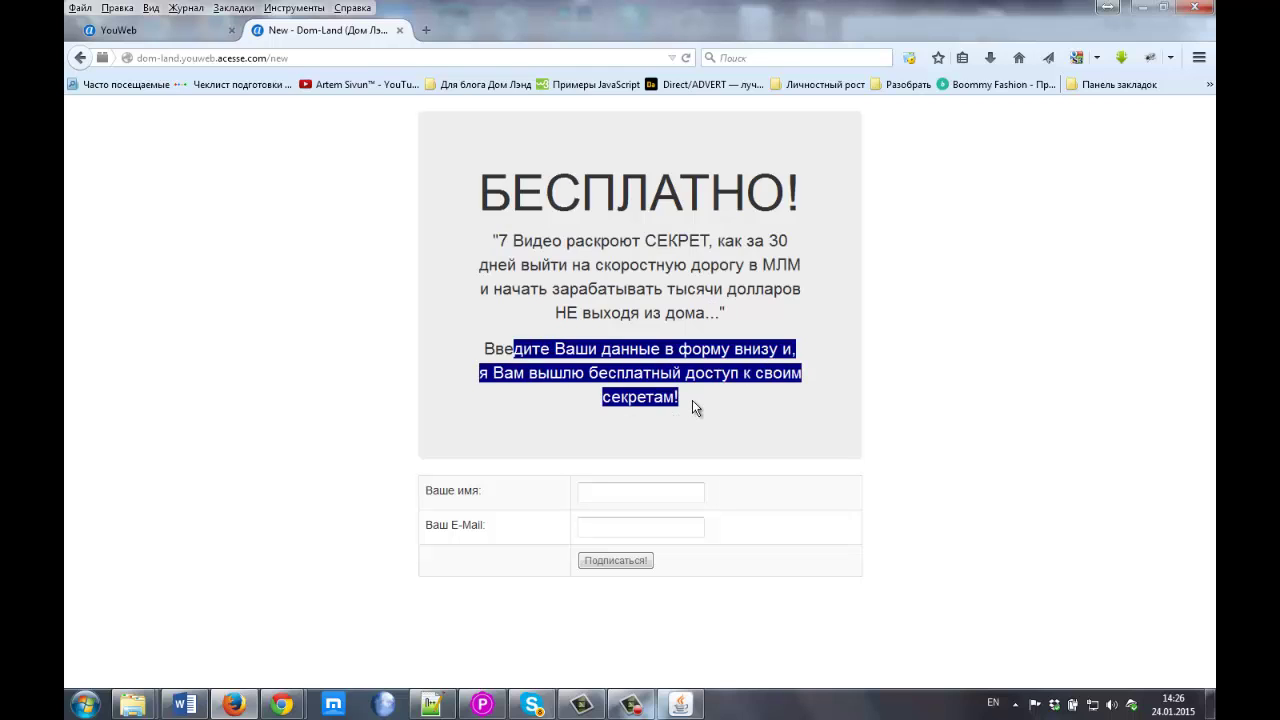
click(695, 407)
click(622, 491)
click(612, 525)
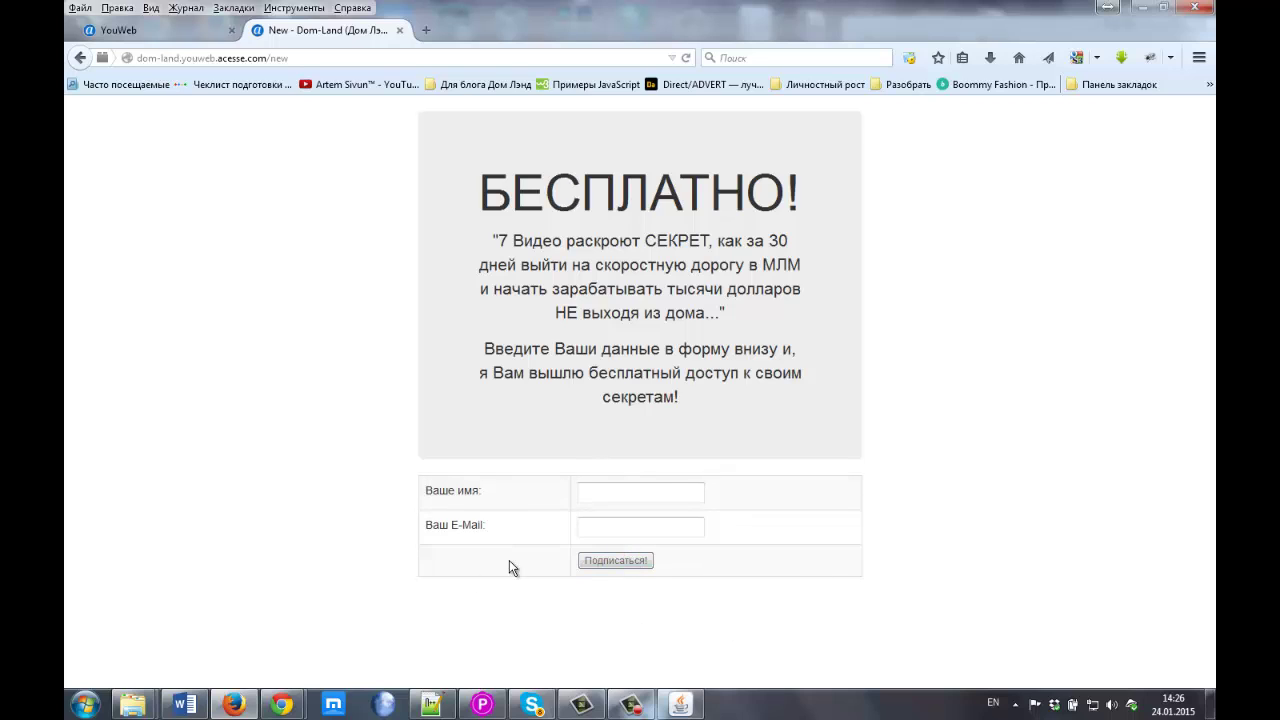
click(608, 489)
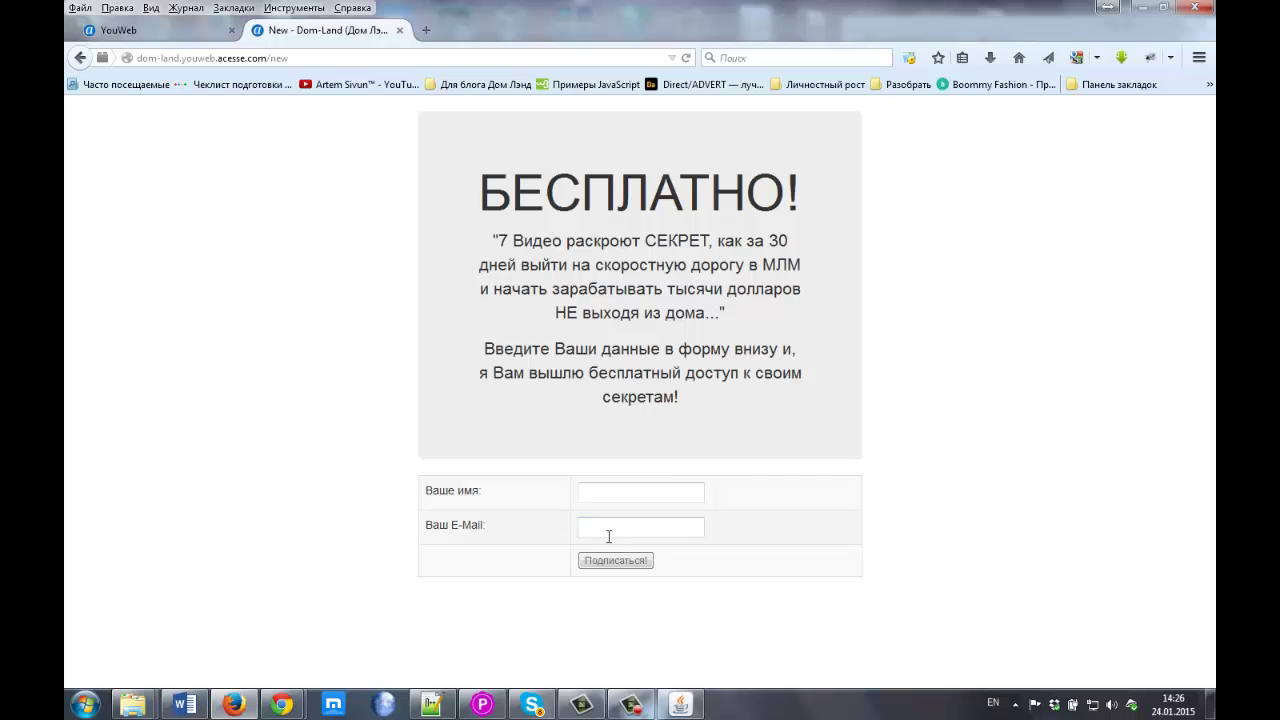
click(610, 525)
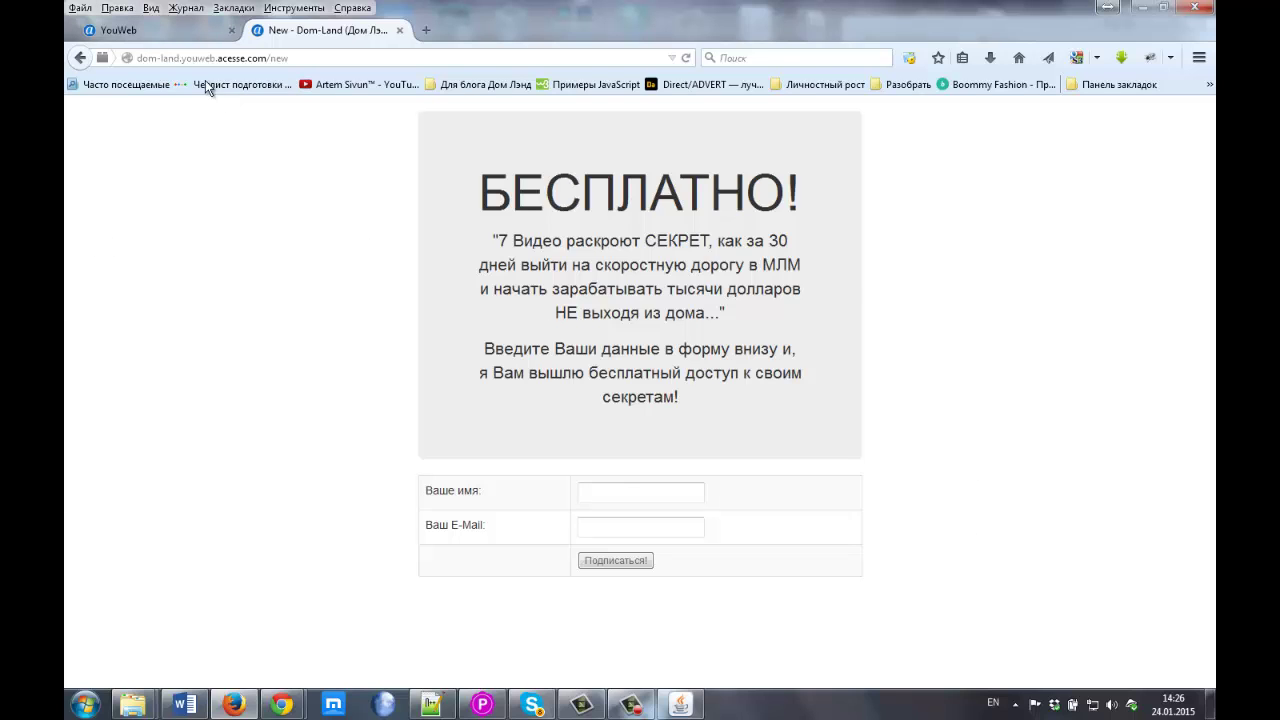
Return to the editor and set the block's width to full width (Полная ширина).
click(171, 32)
scroll(560, 428, up, 3)
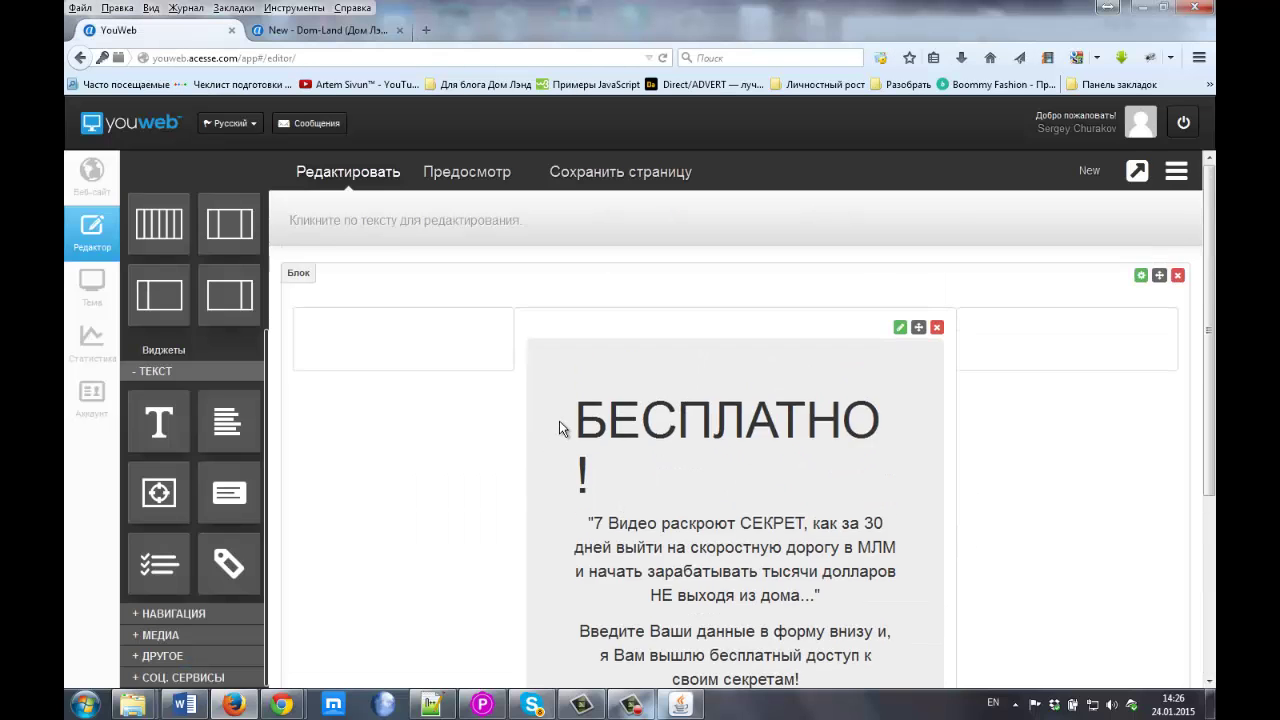
click(1141, 276)
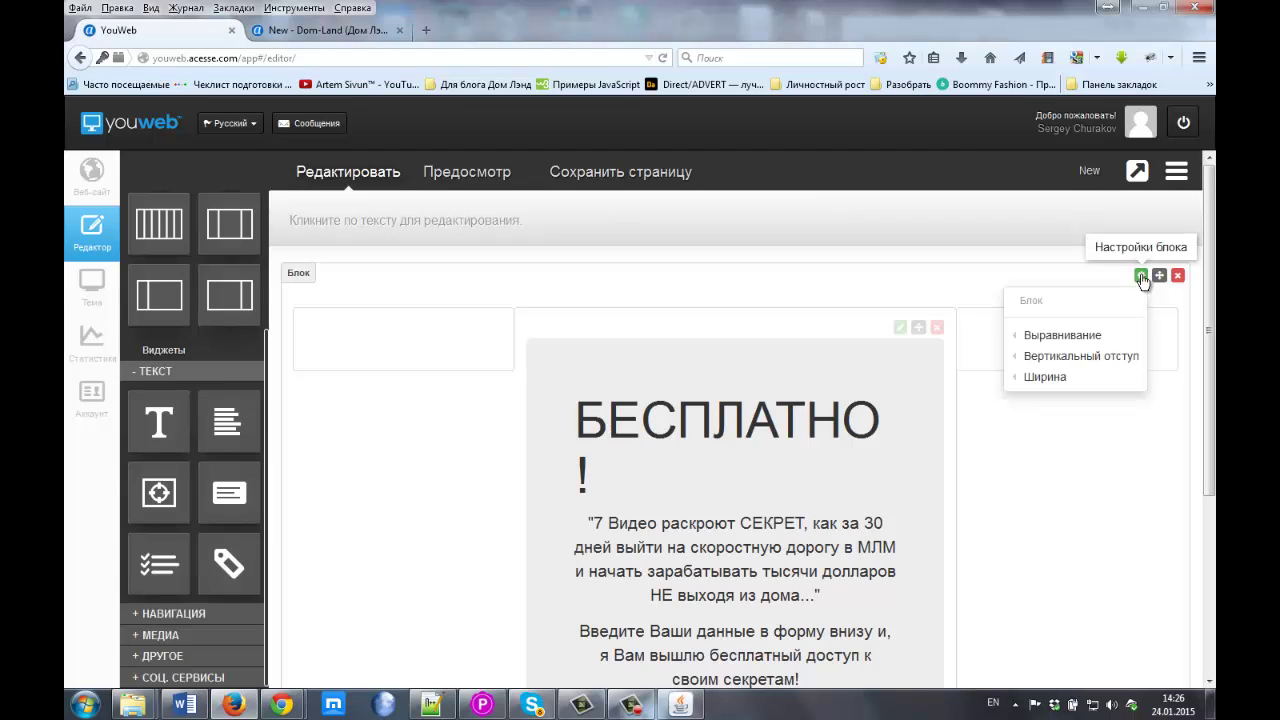
click(1141, 276)
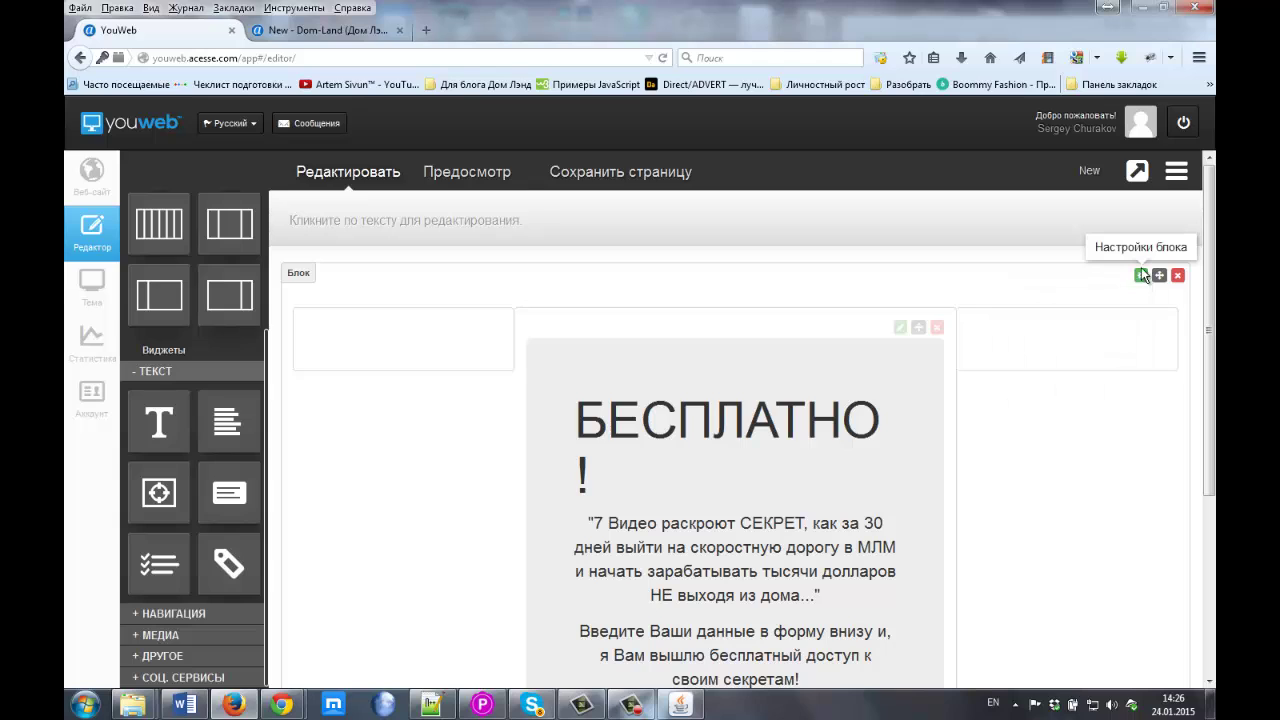
click(1176, 171)
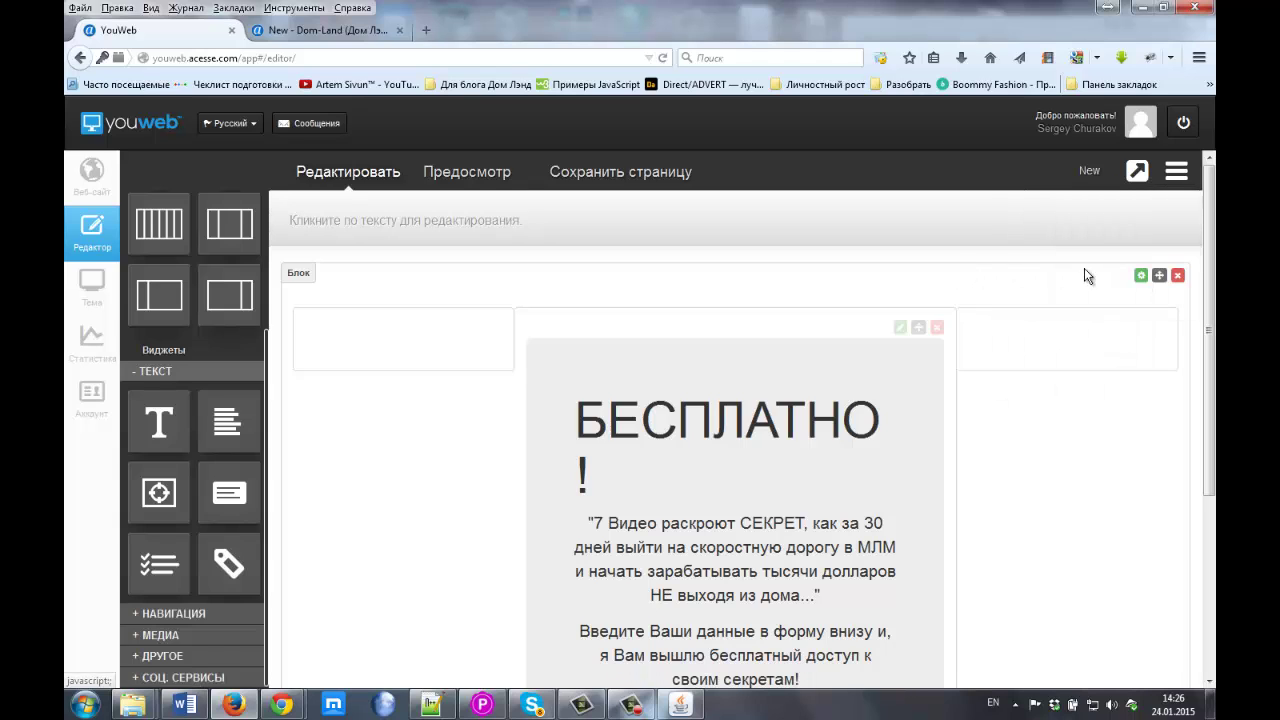
click(1141, 275)
mouse_move(1082, 345)
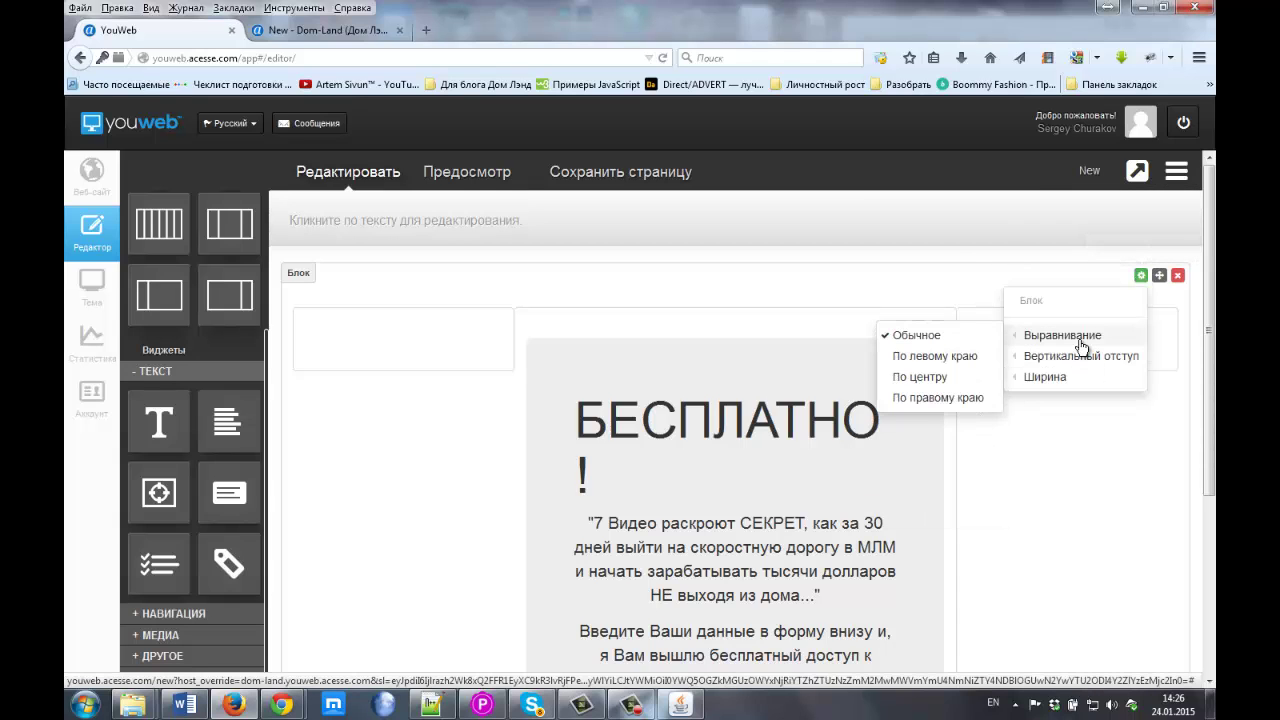
mouse_move(1062, 380)
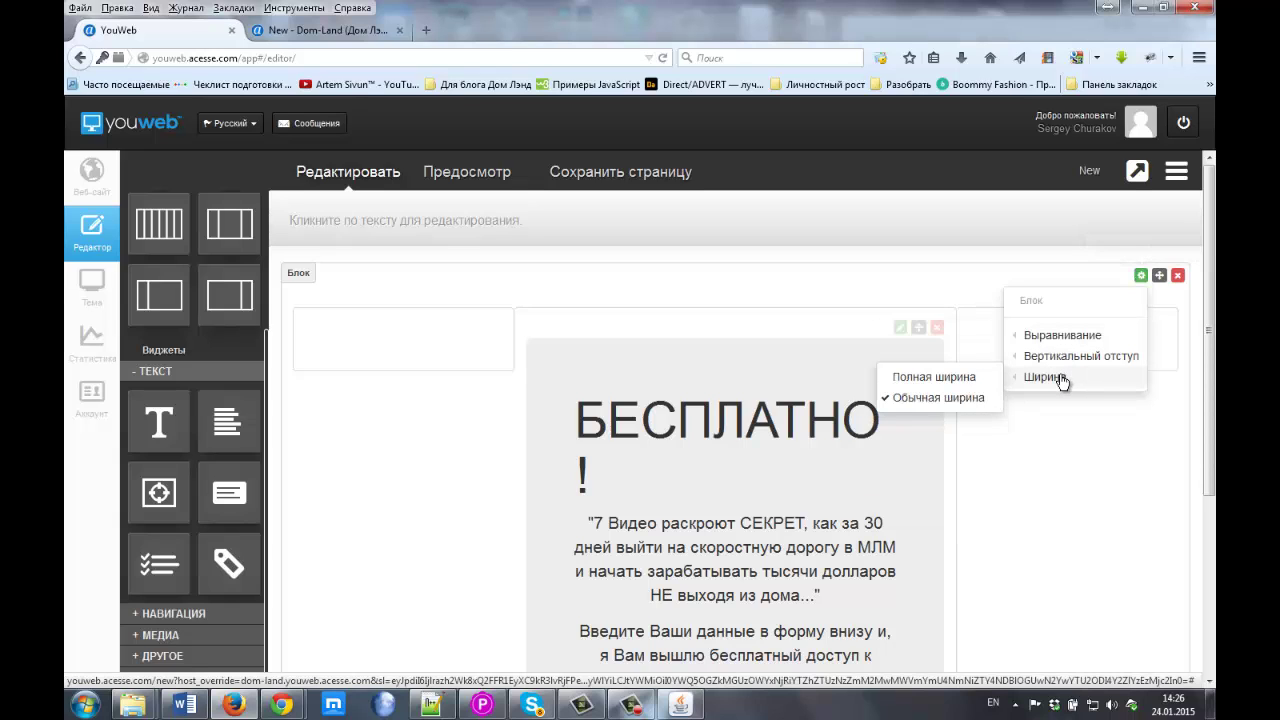
click(952, 378)
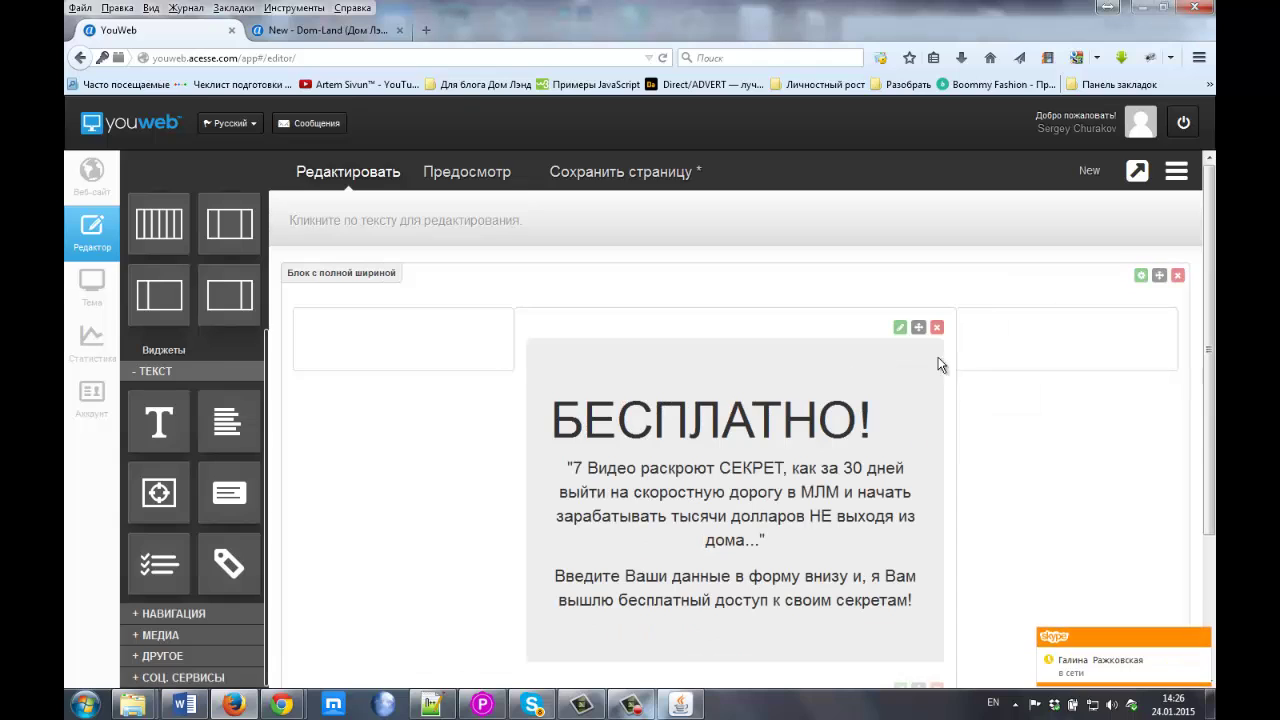
Centre the "БЕСПЛАТНО!" heading and save the page.
click(782, 420)
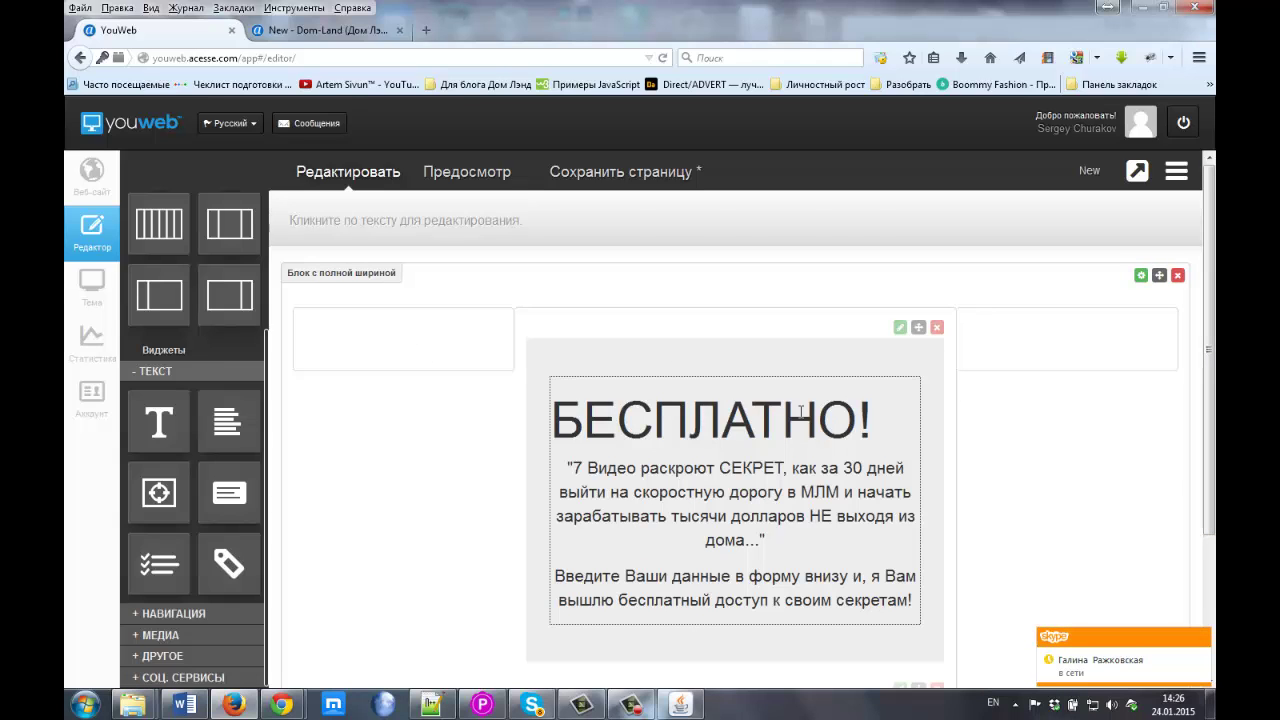
click(533, 234)
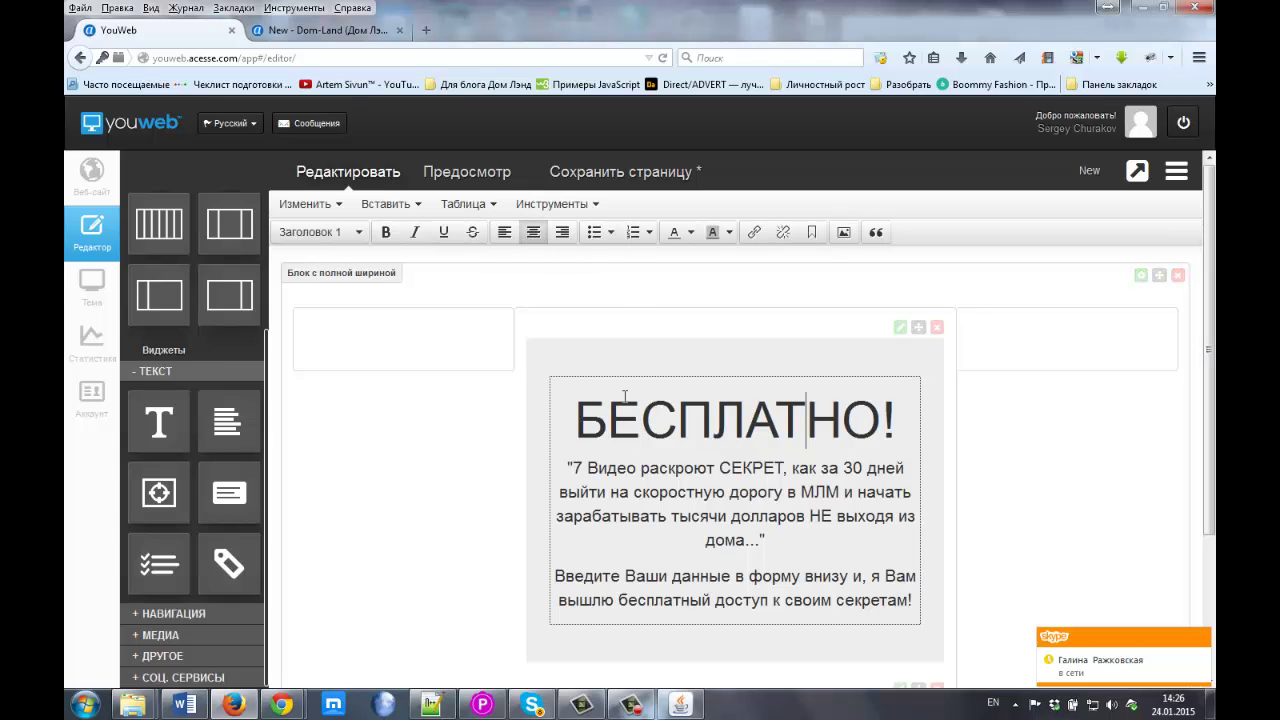
click(601, 175)
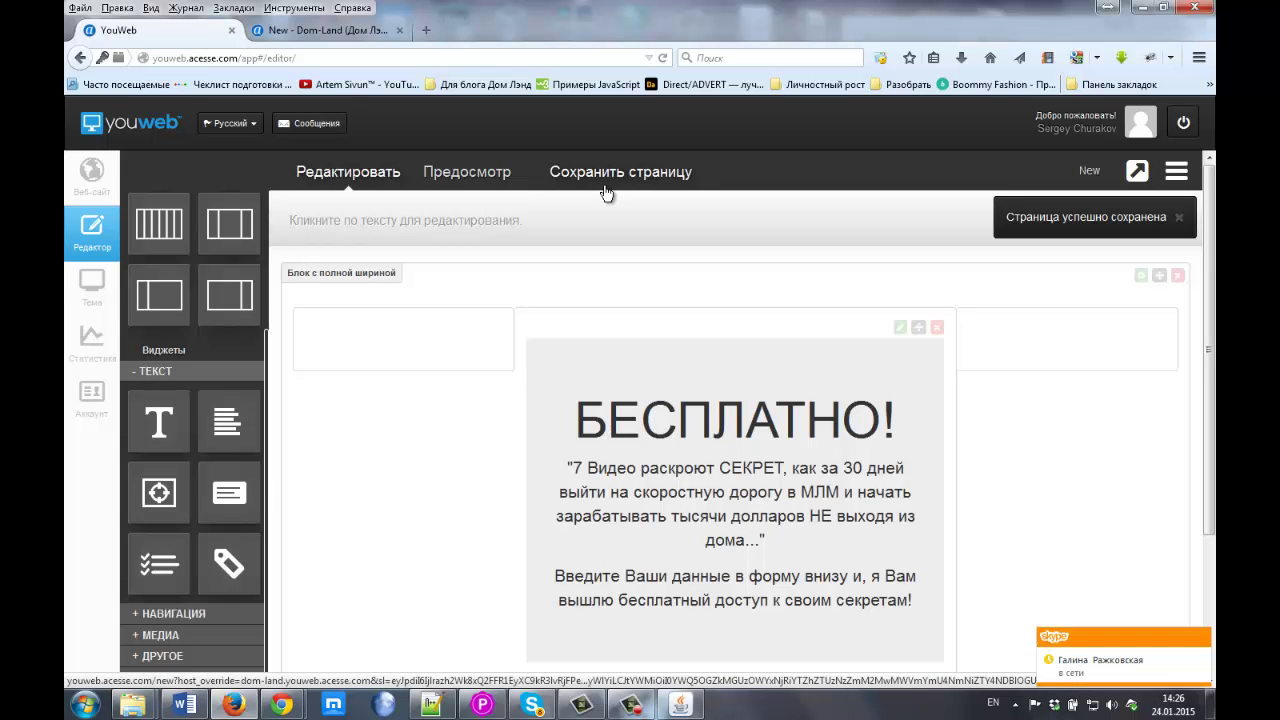
Reload the published page to check the wider layout, and go back to the editor.
click(329, 32)
click(686, 58)
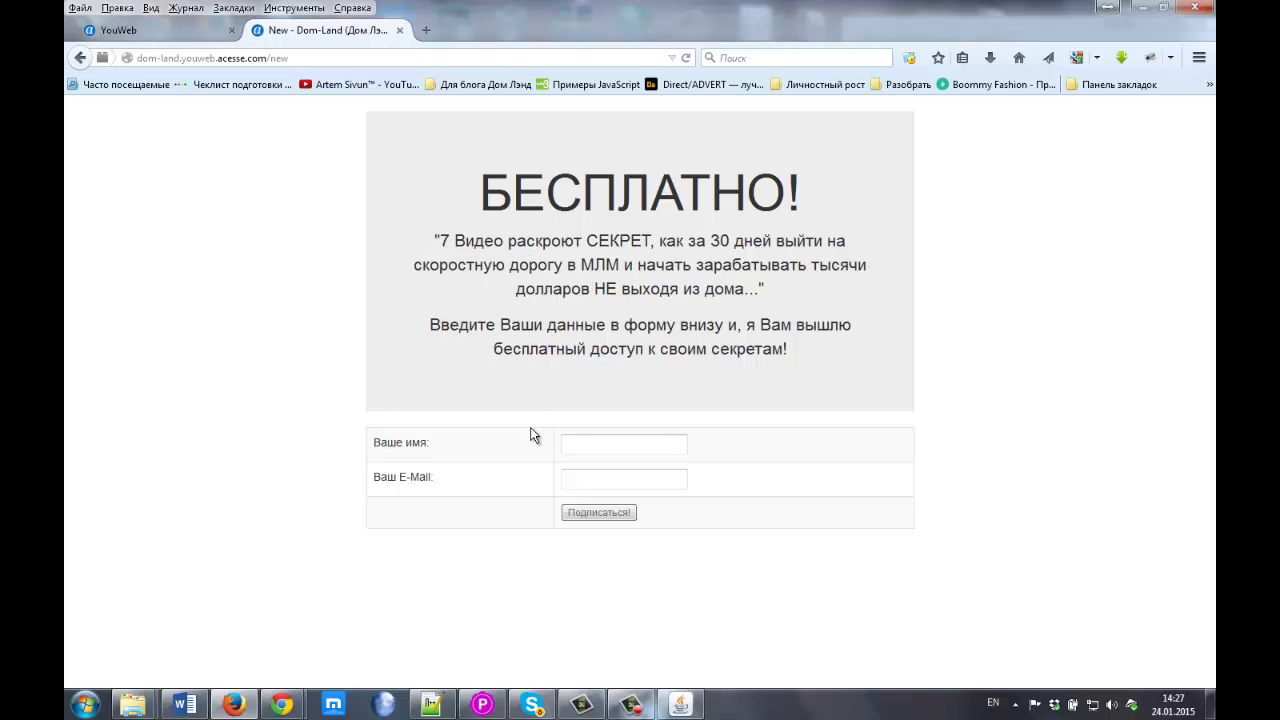
click(200, 38)
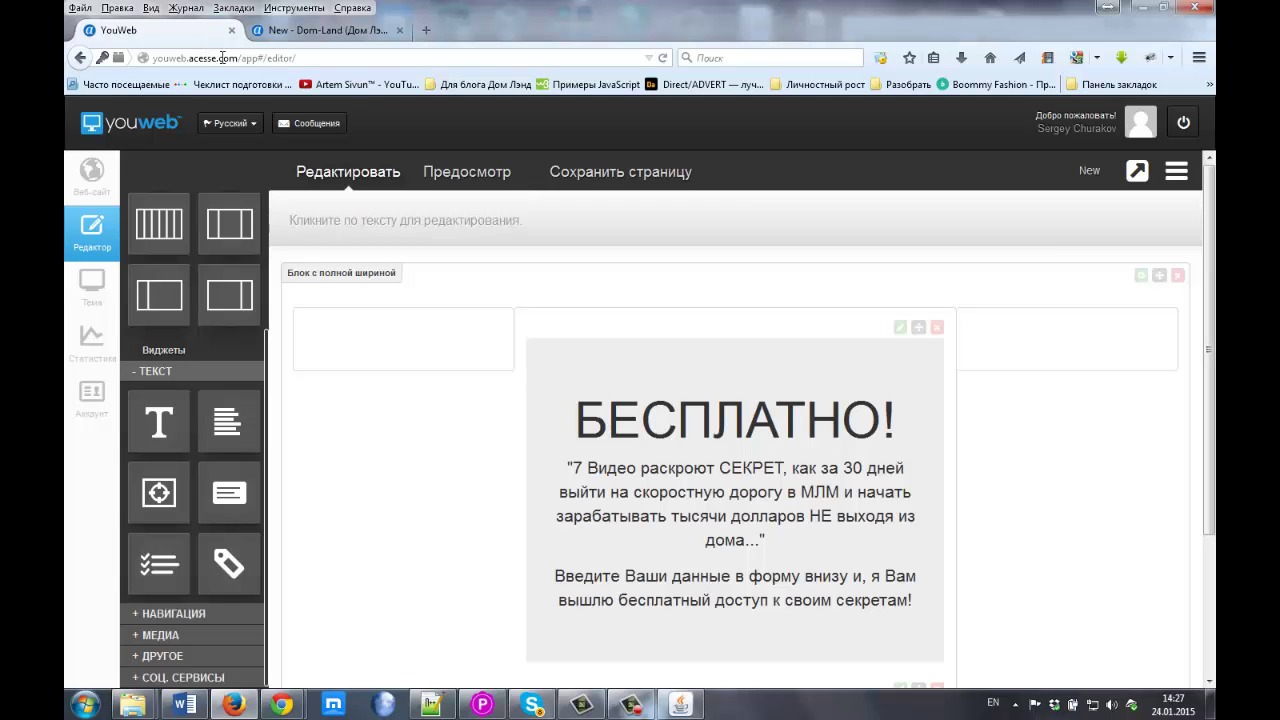
Open the page's background image settings (Фоновое изображение) and bring up the image upload window from the image library.
click(1177, 173)
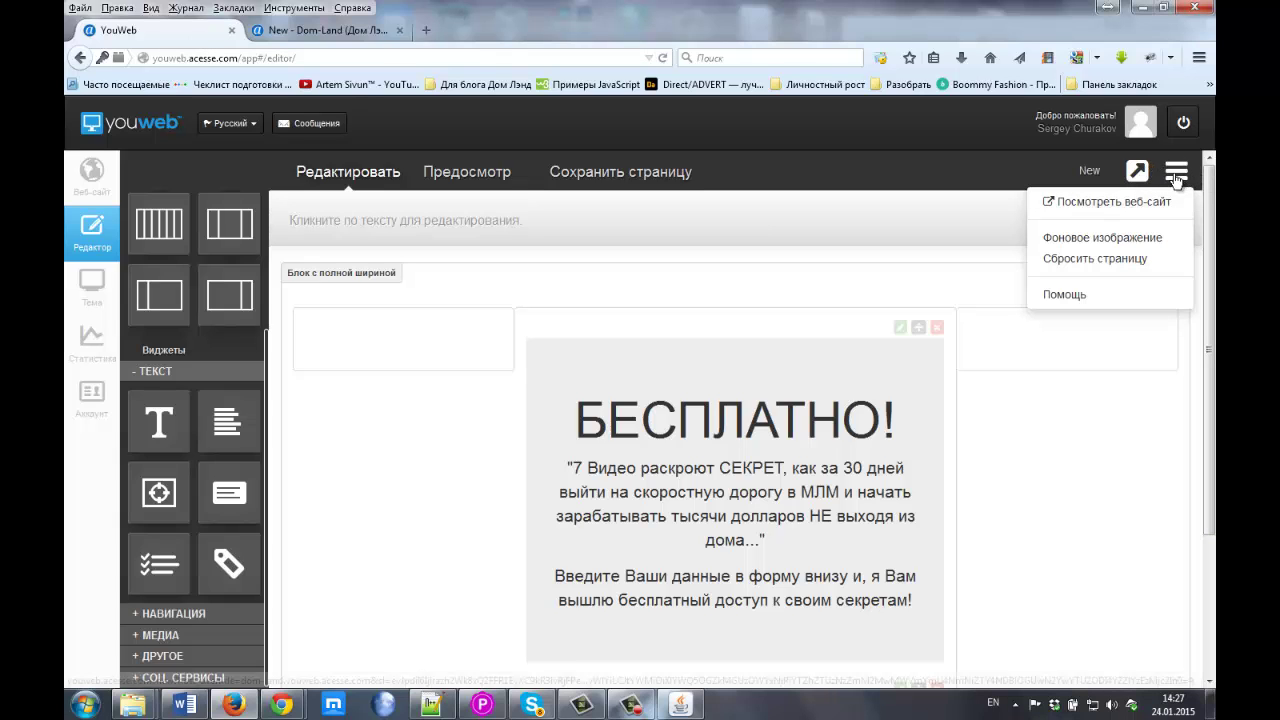
click(1094, 242)
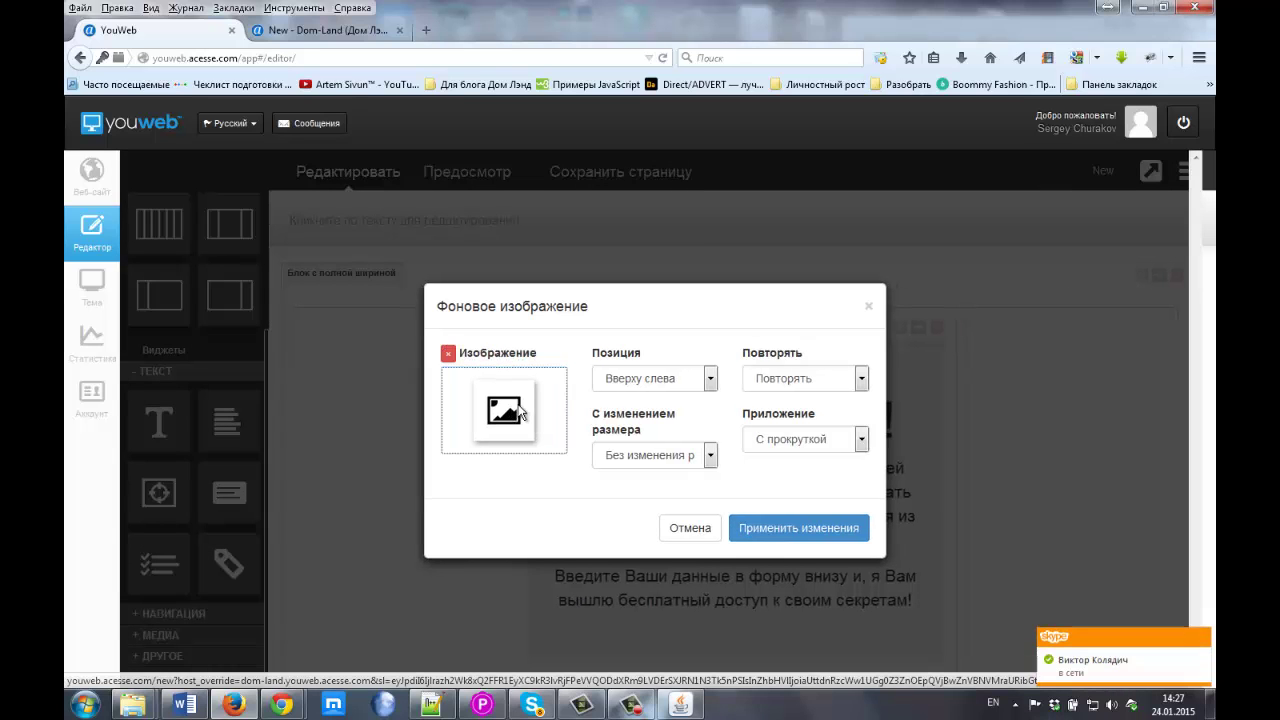
click(492, 414)
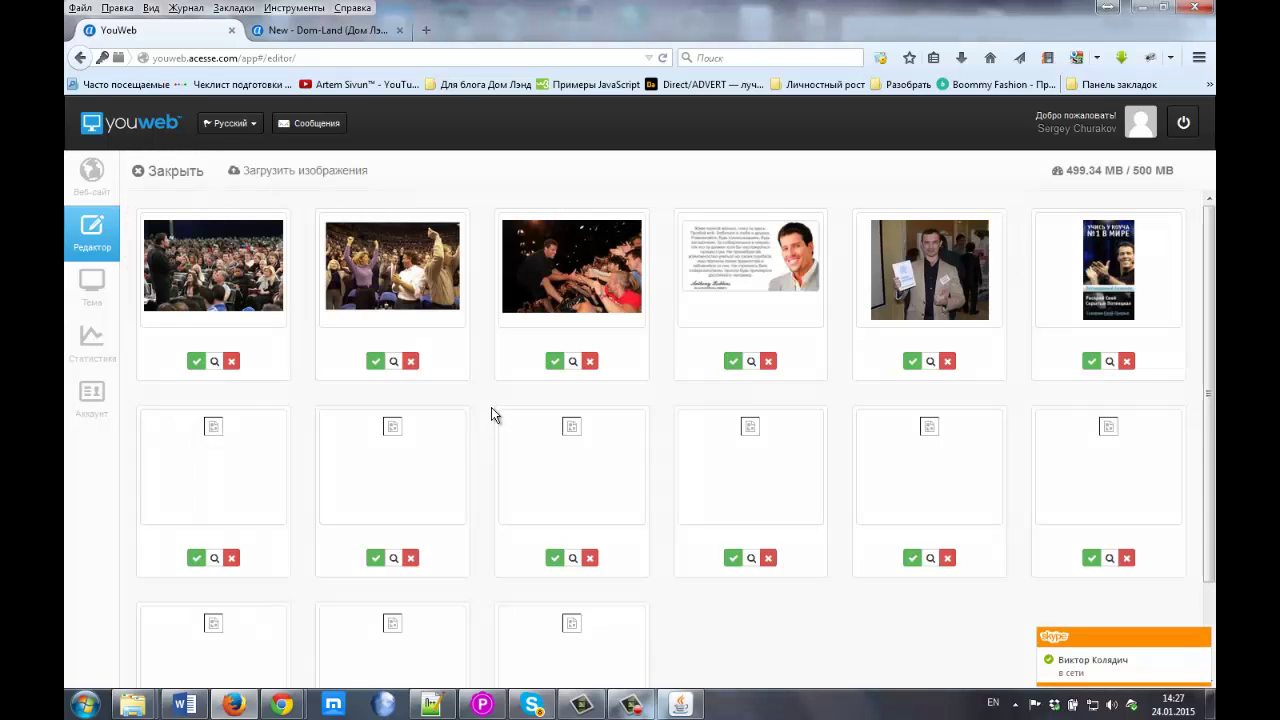
scroll(1100, 410, down, 2)
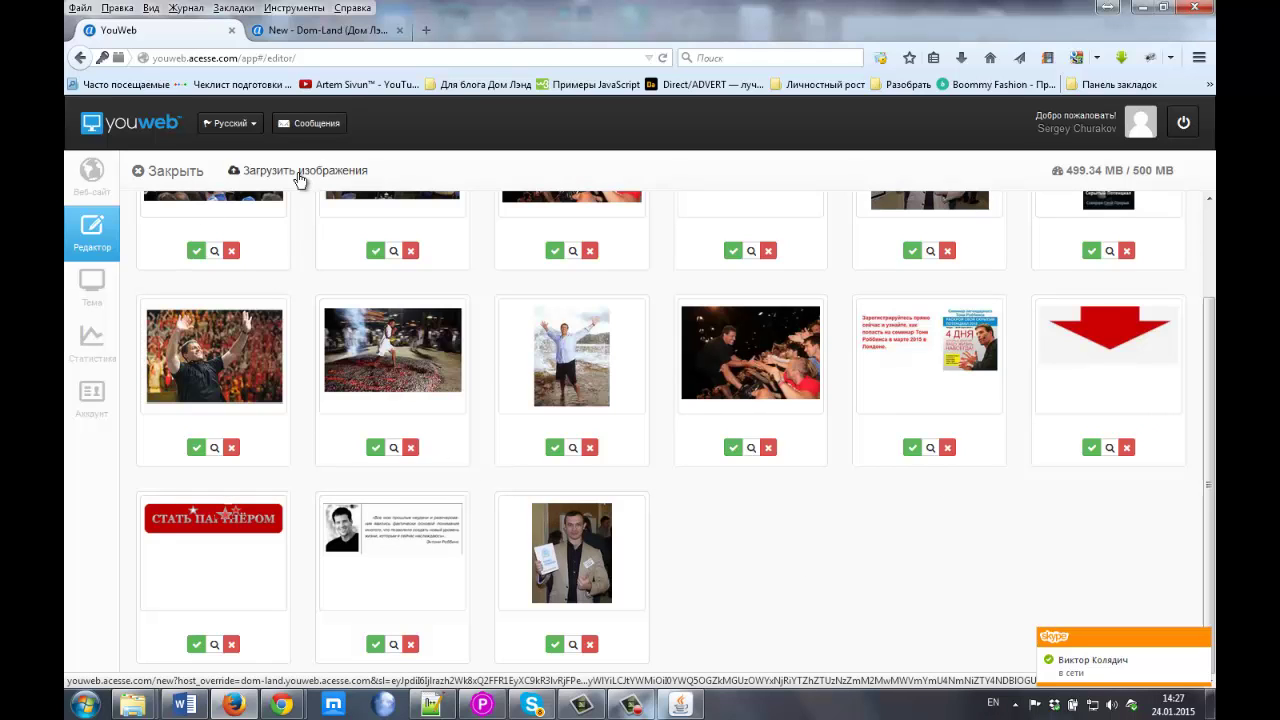
click(298, 172)
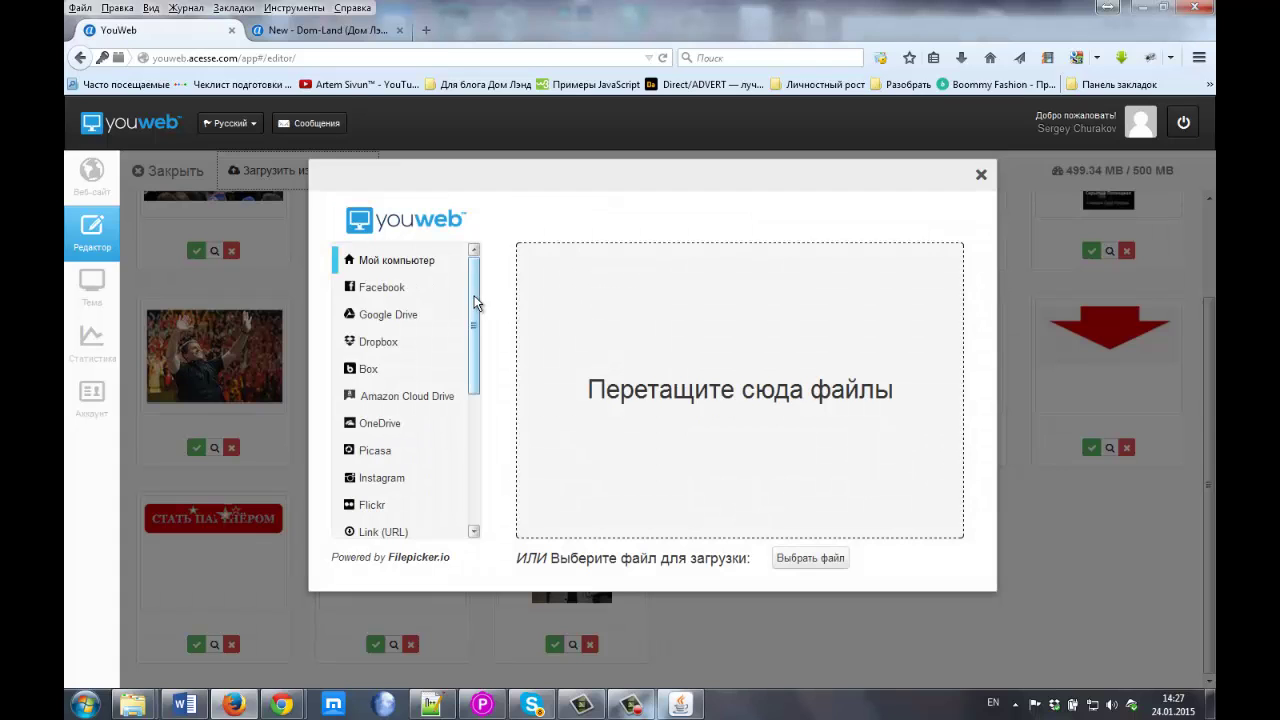
scroll(475, 303, down, 2)
scroll(475, 303, up, 2)
Upload the road picture from the images folder of Воронка 1 (new-mob) to the image library.
click(133, 704)
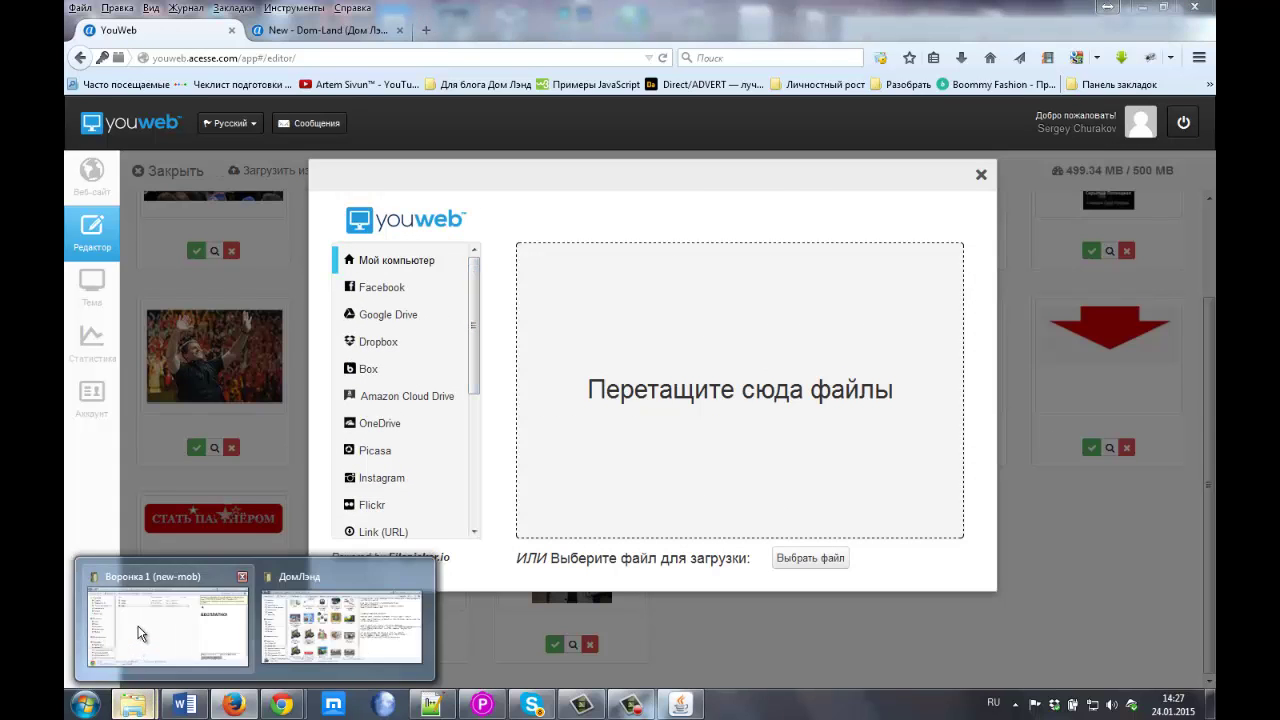
click(141, 634)
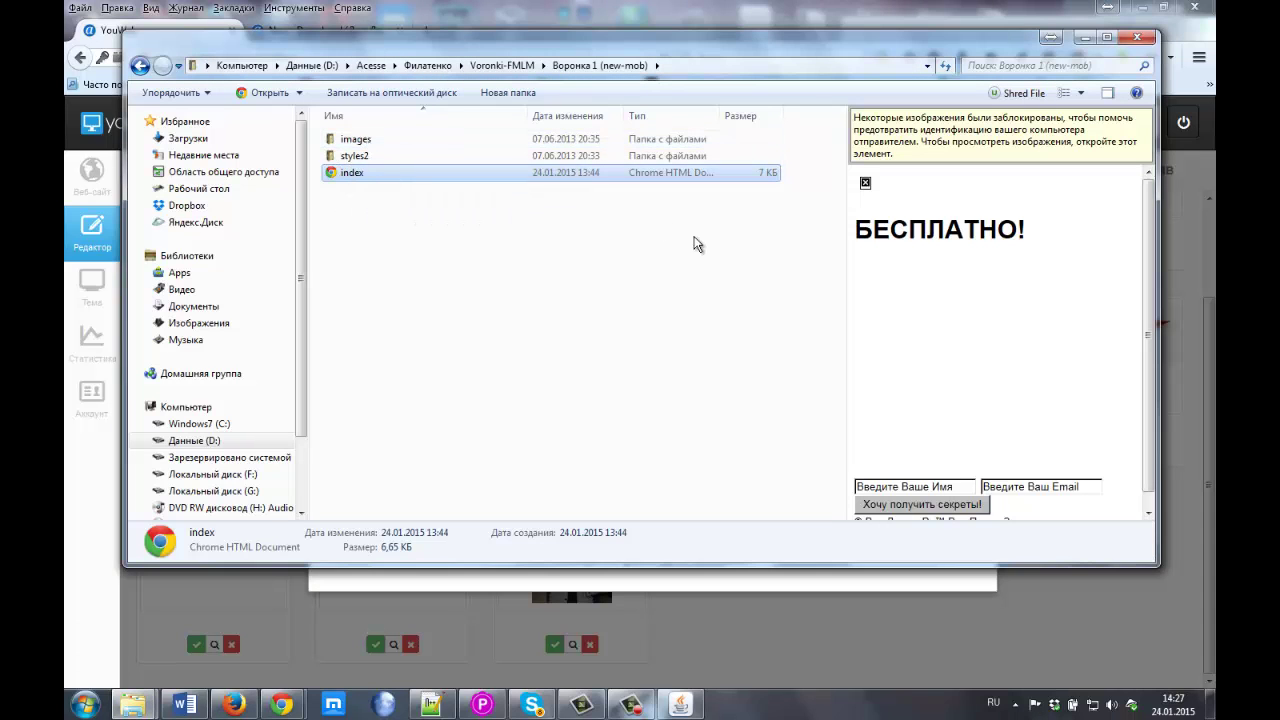
click(361, 136)
double_click(350, 145)
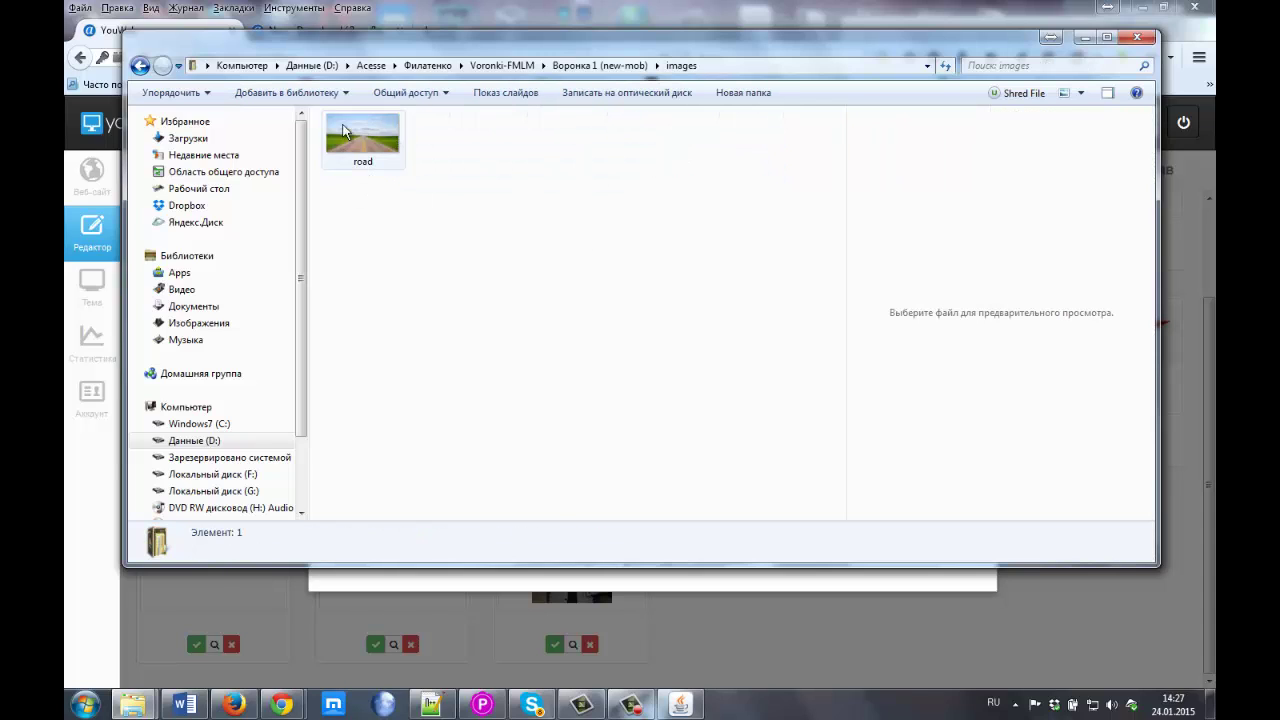
drag(465, 57, 407, 387)
drag(298, 464, 665, 316)
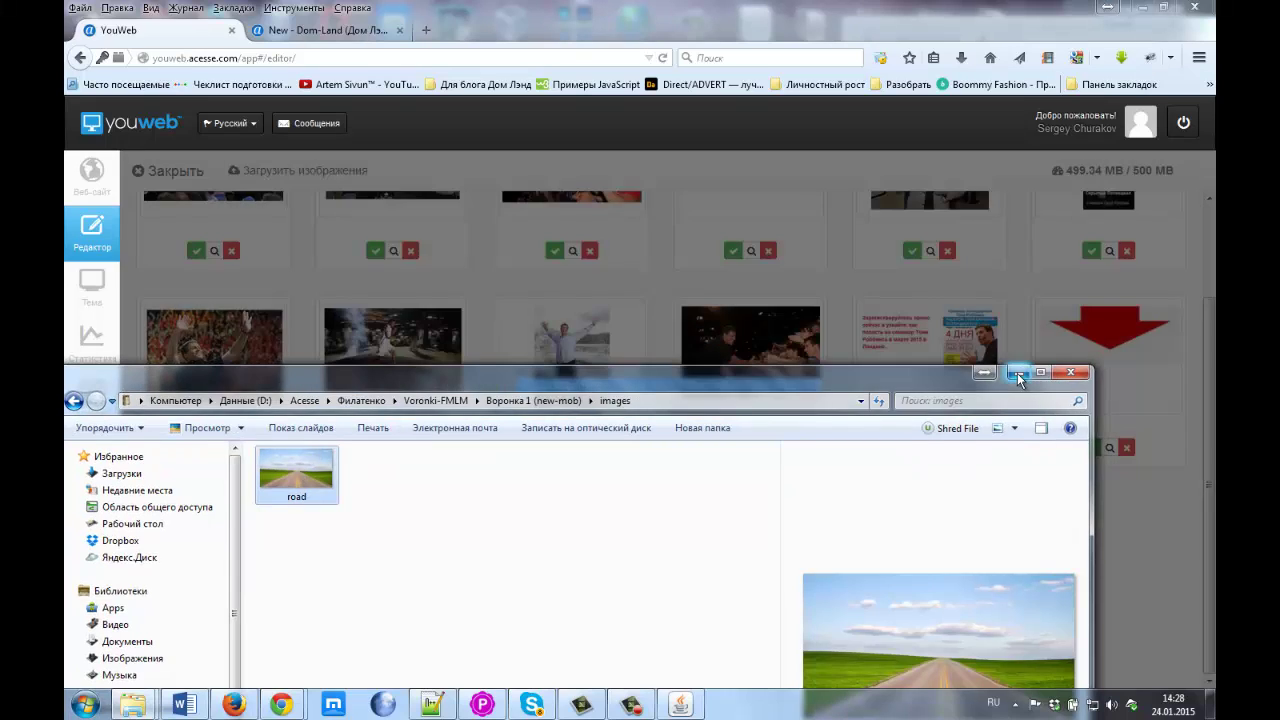
click(1017, 374)
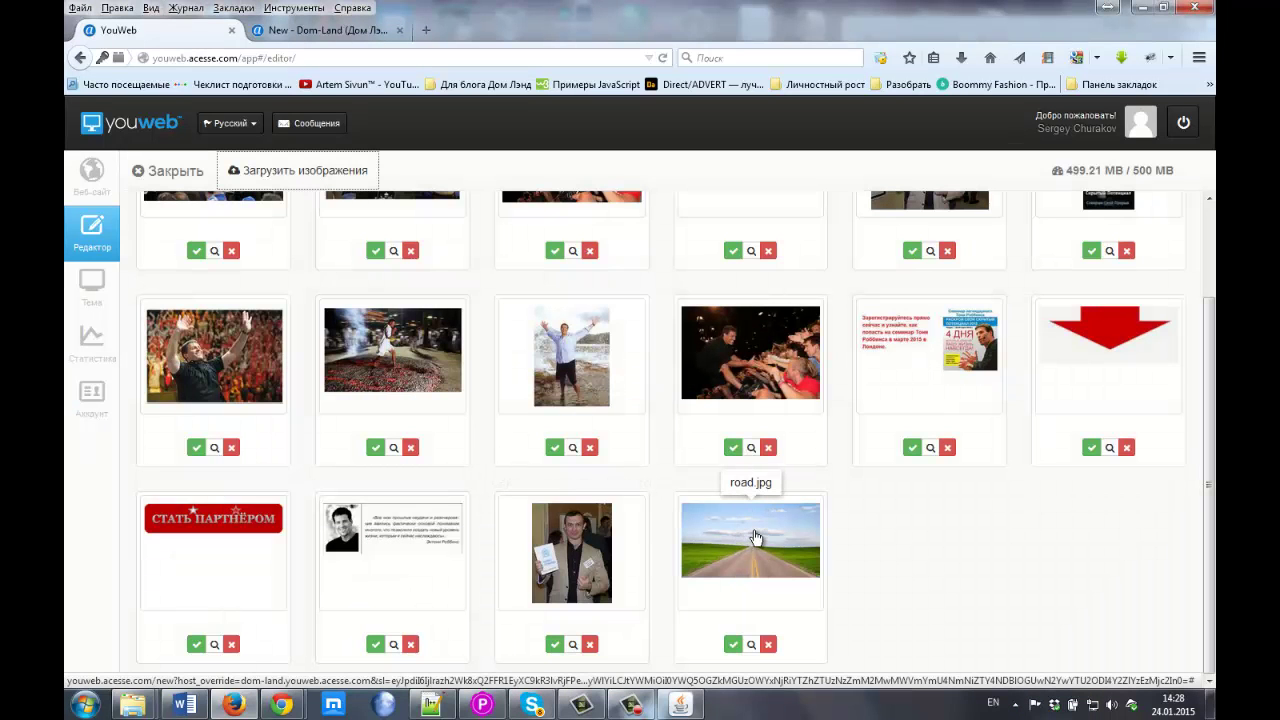
Choose road.jpg as the background image, with its position set to По центру and repetition set to Не повторять.
click(752, 541)
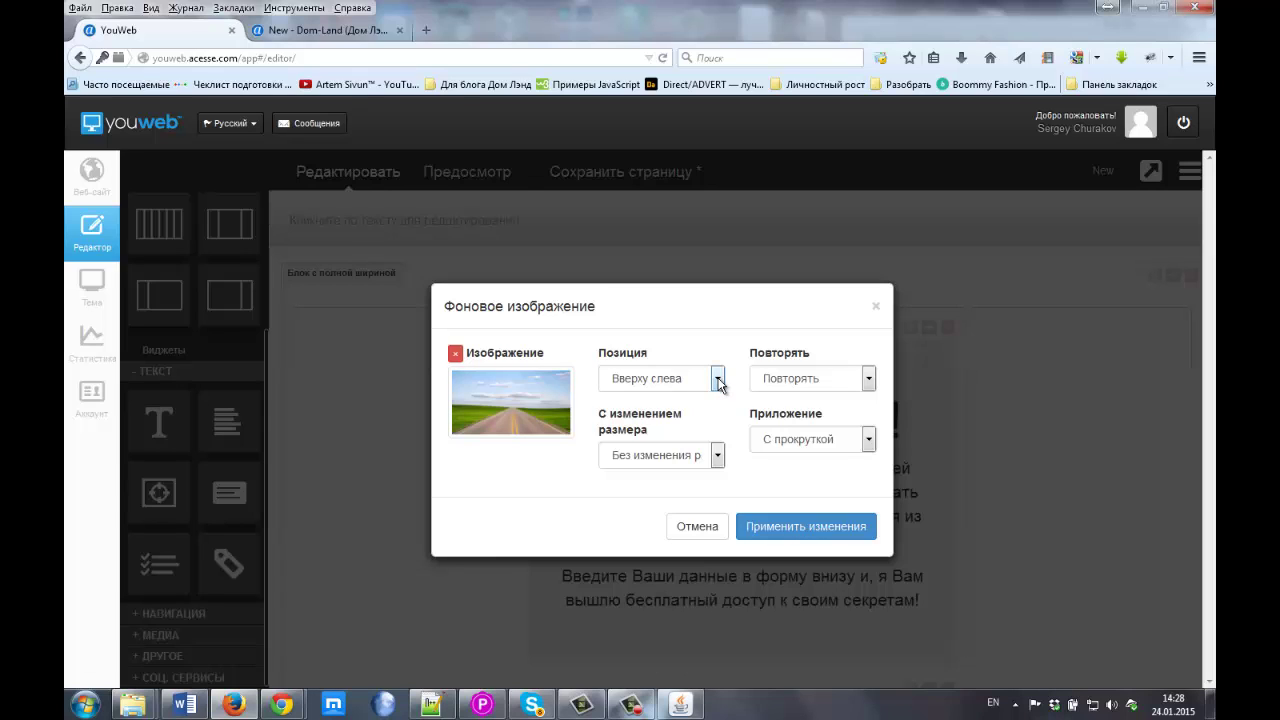
click(718, 380)
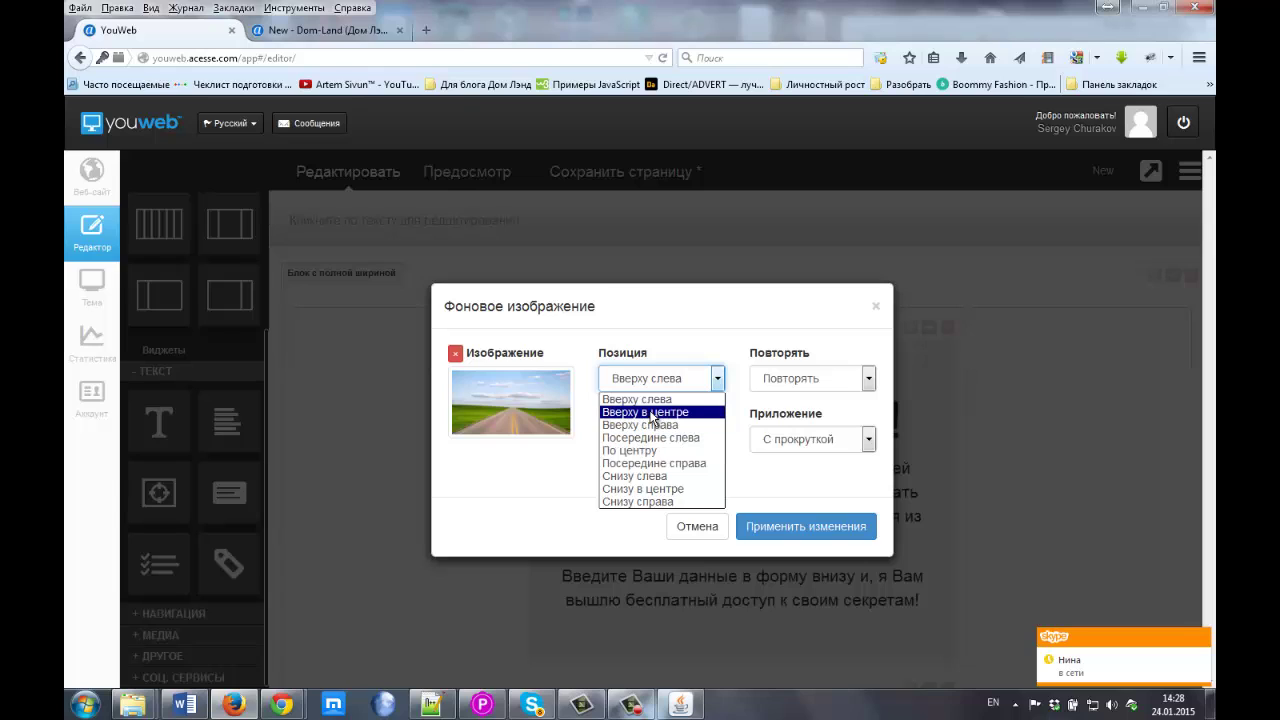
click(654, 450)
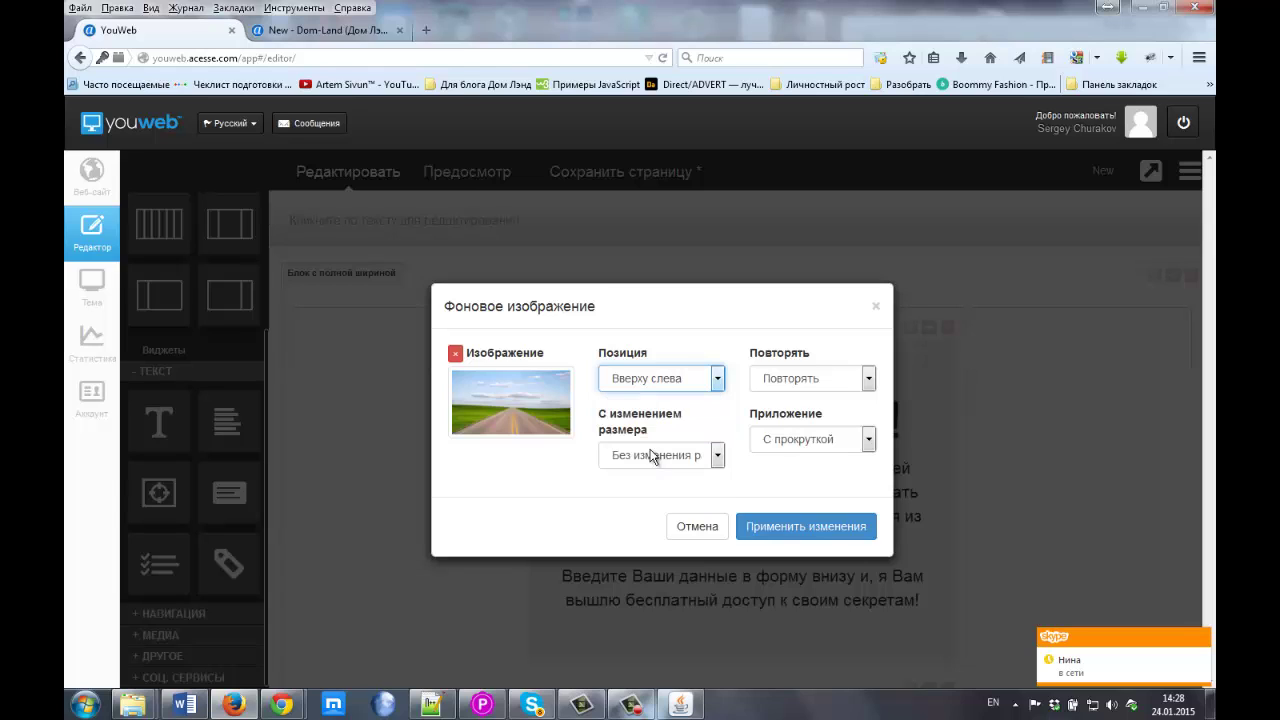
click(835, 387)
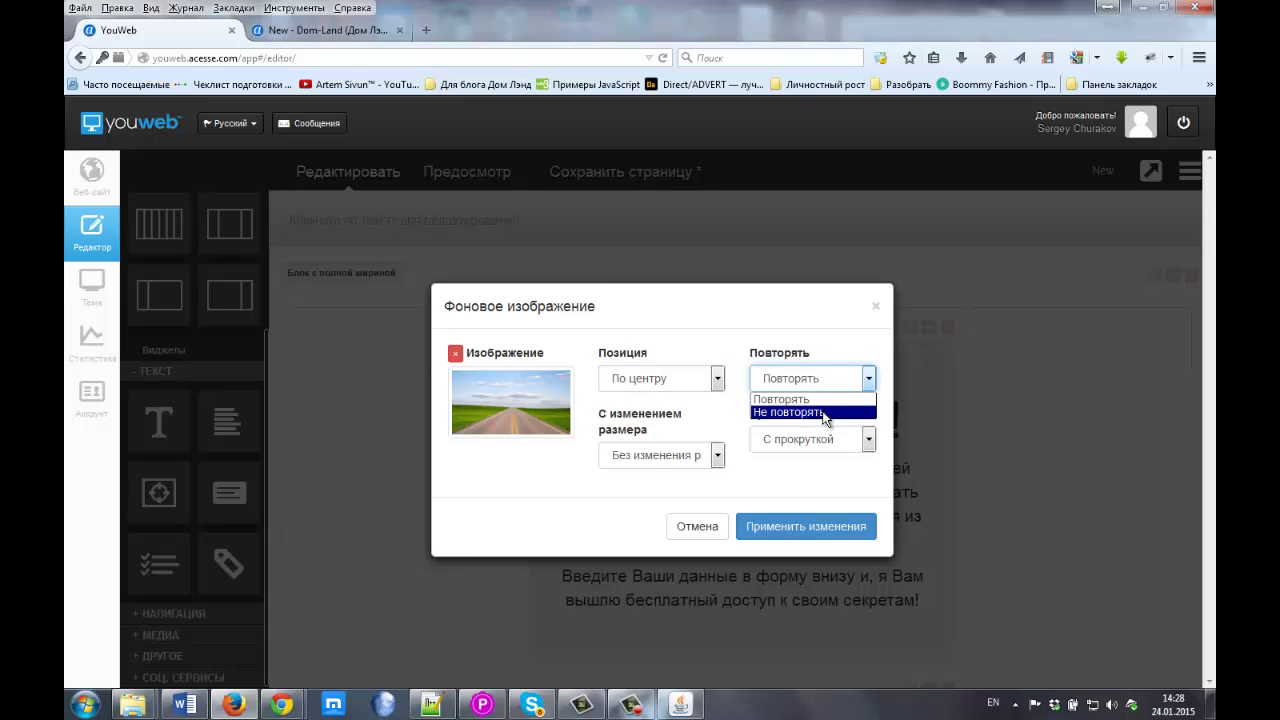
click(824, 413)
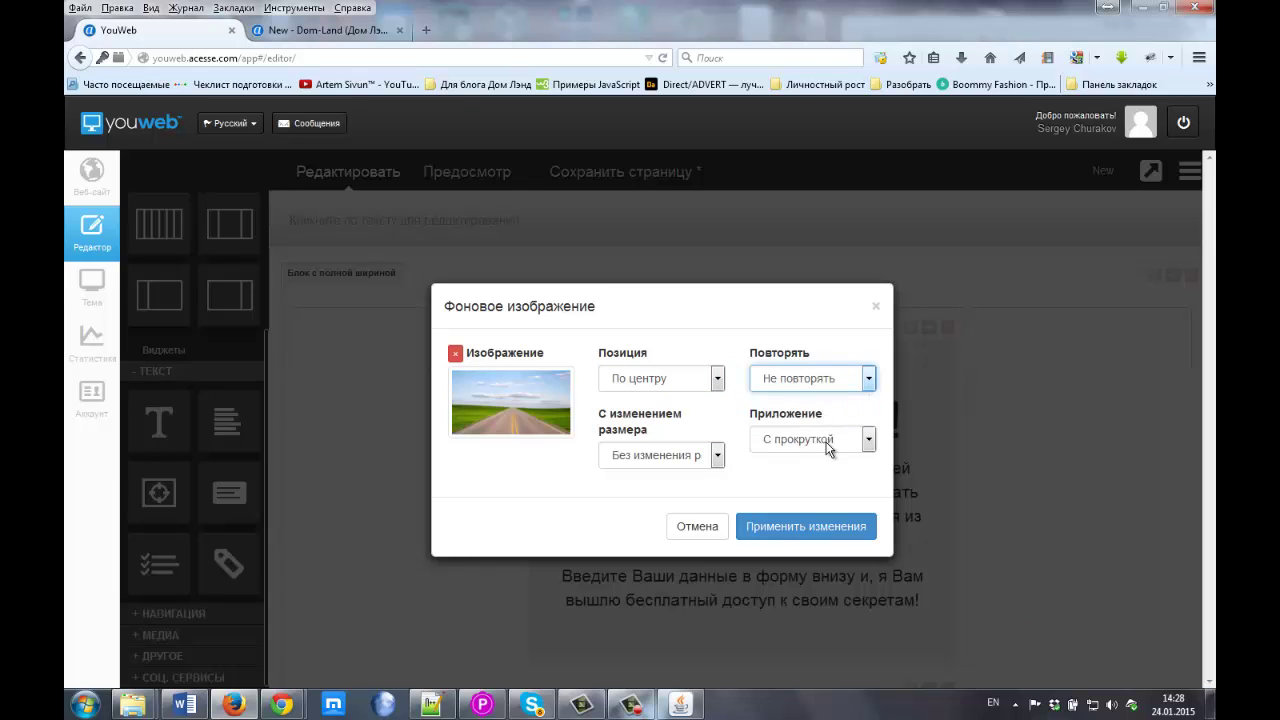
Keep the background's attachment at С прокруткой, set its resizing to Обложка, apply the changes, and save the page.
click(828, 449)
click(748, 412)
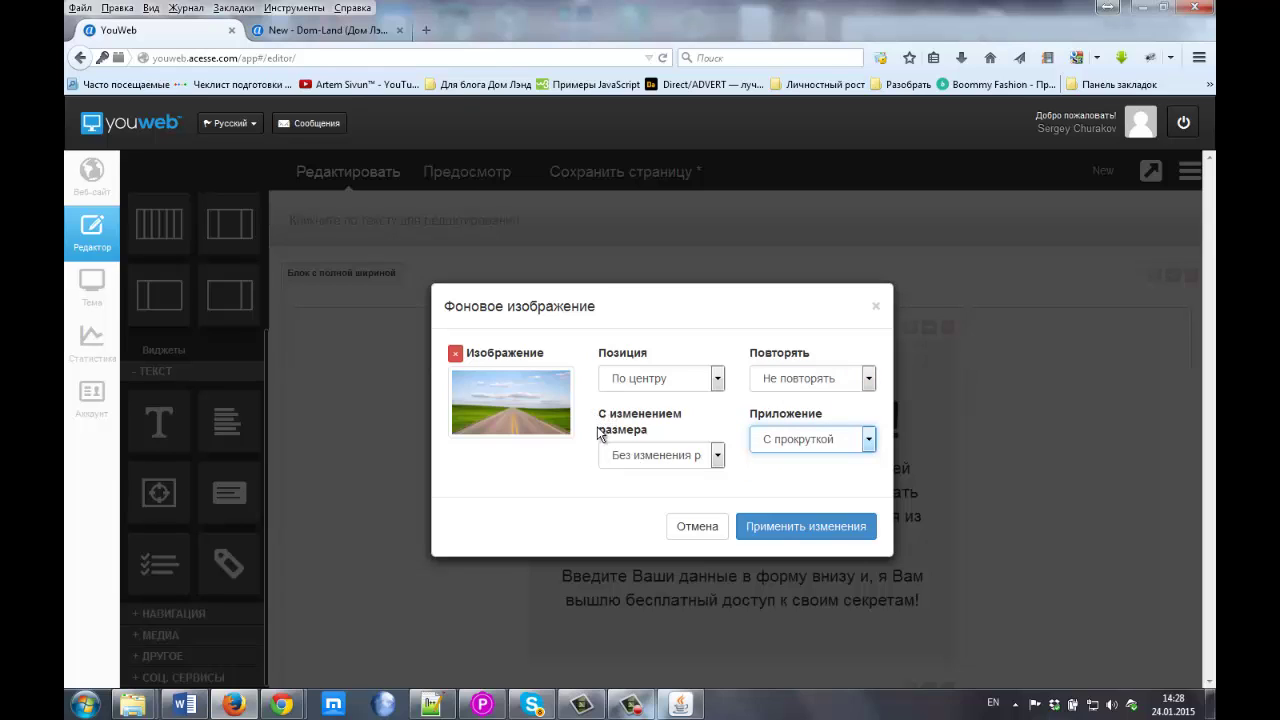
click(718, 457)
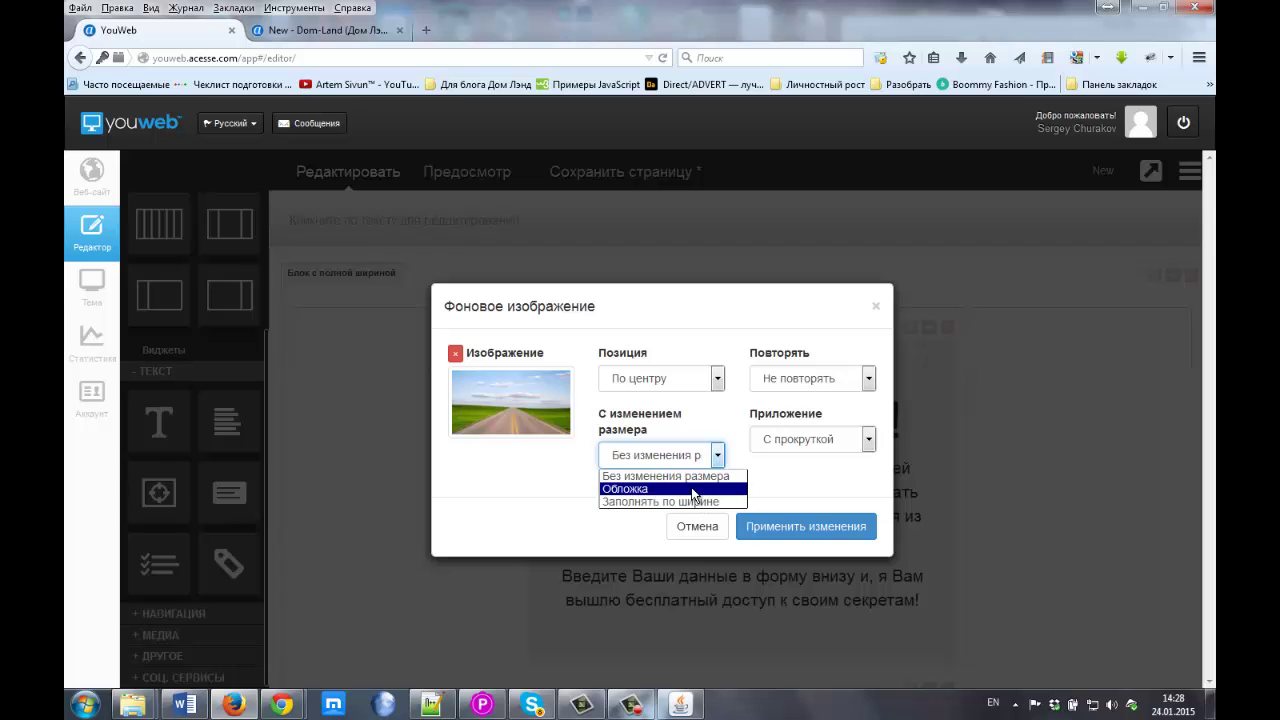
click(672, 489)
click(809, 527)
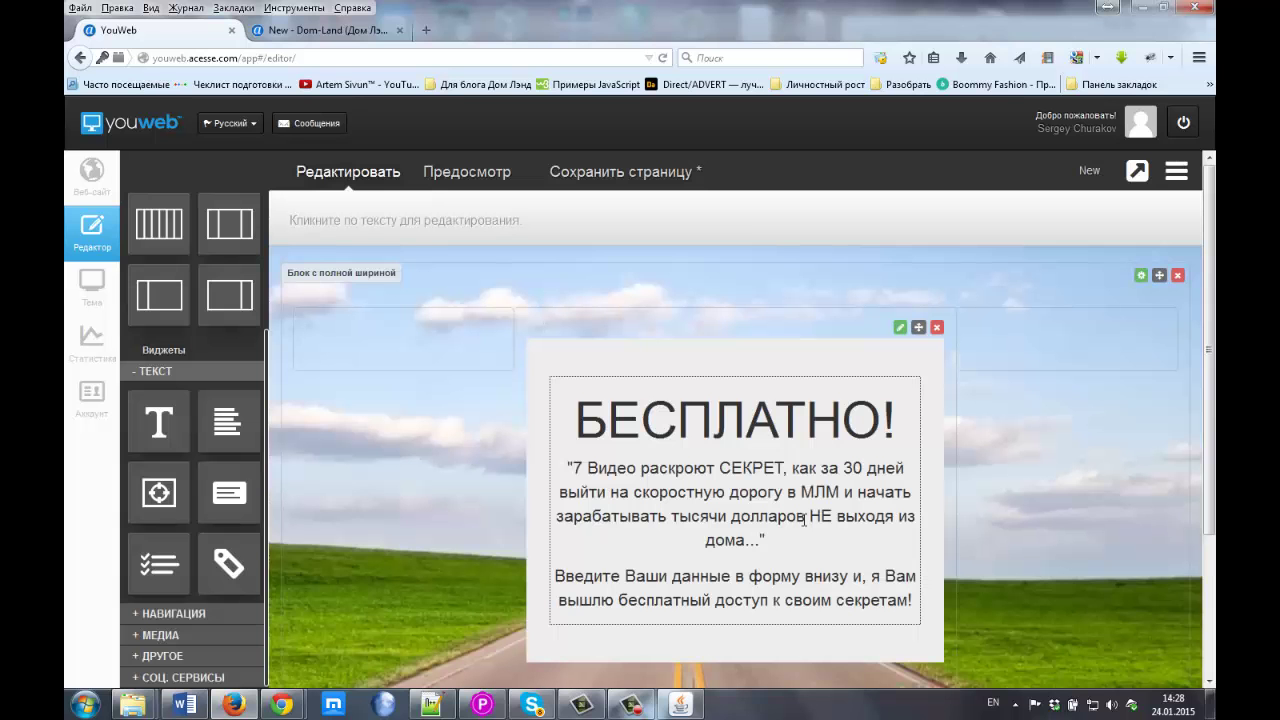
click(610, 172)
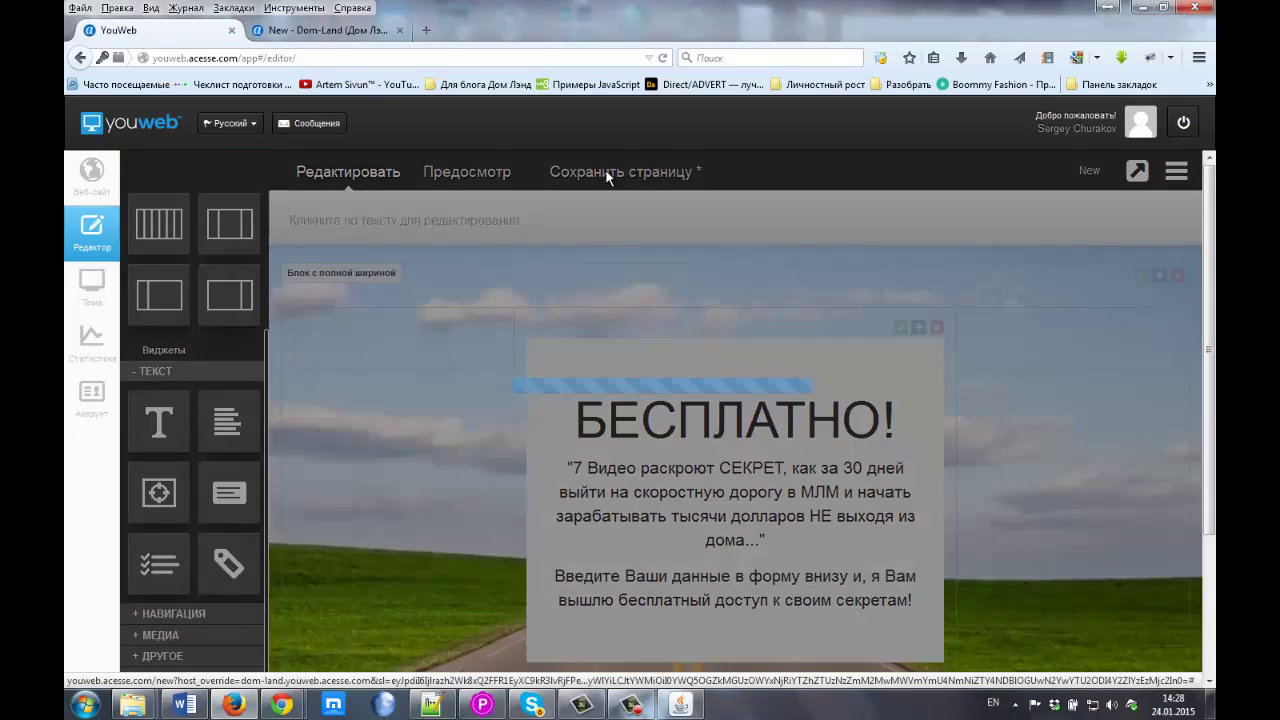
Reload the published page and examine the heading, promo text and subscription form against the new background.
click(349, 37)
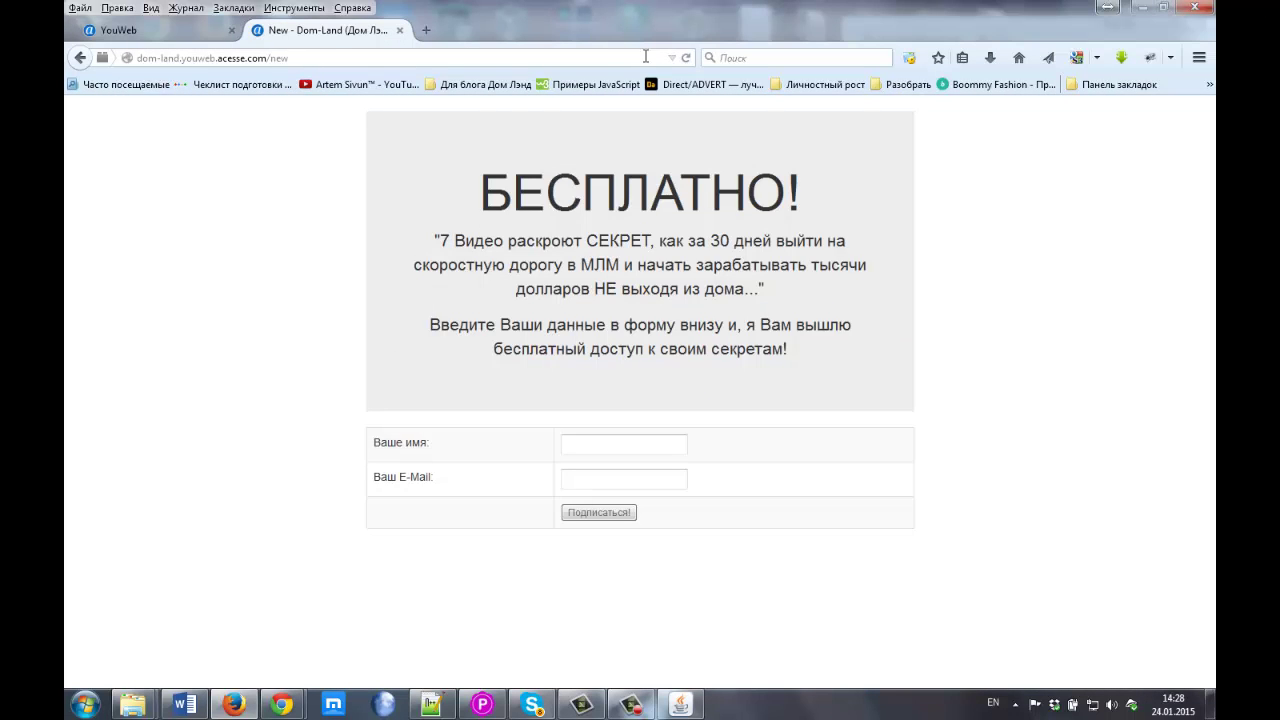
click(686, 61)
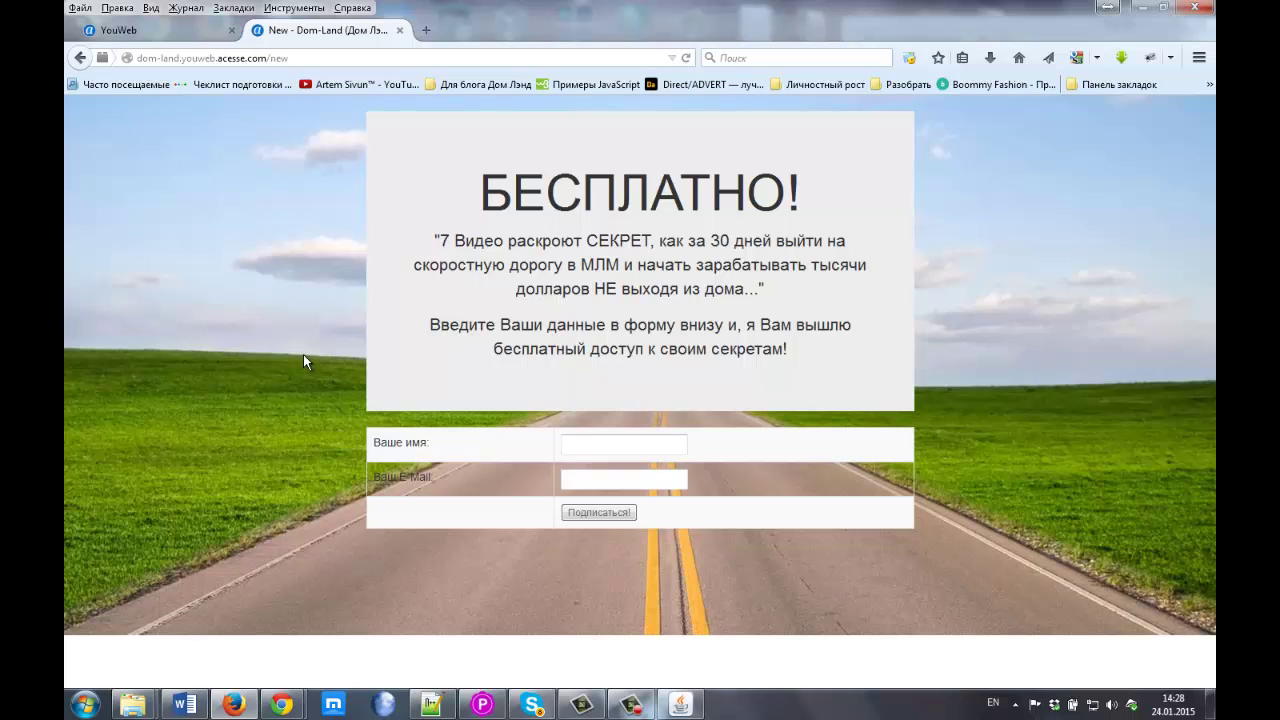
drag(487, 188, 789, 203)
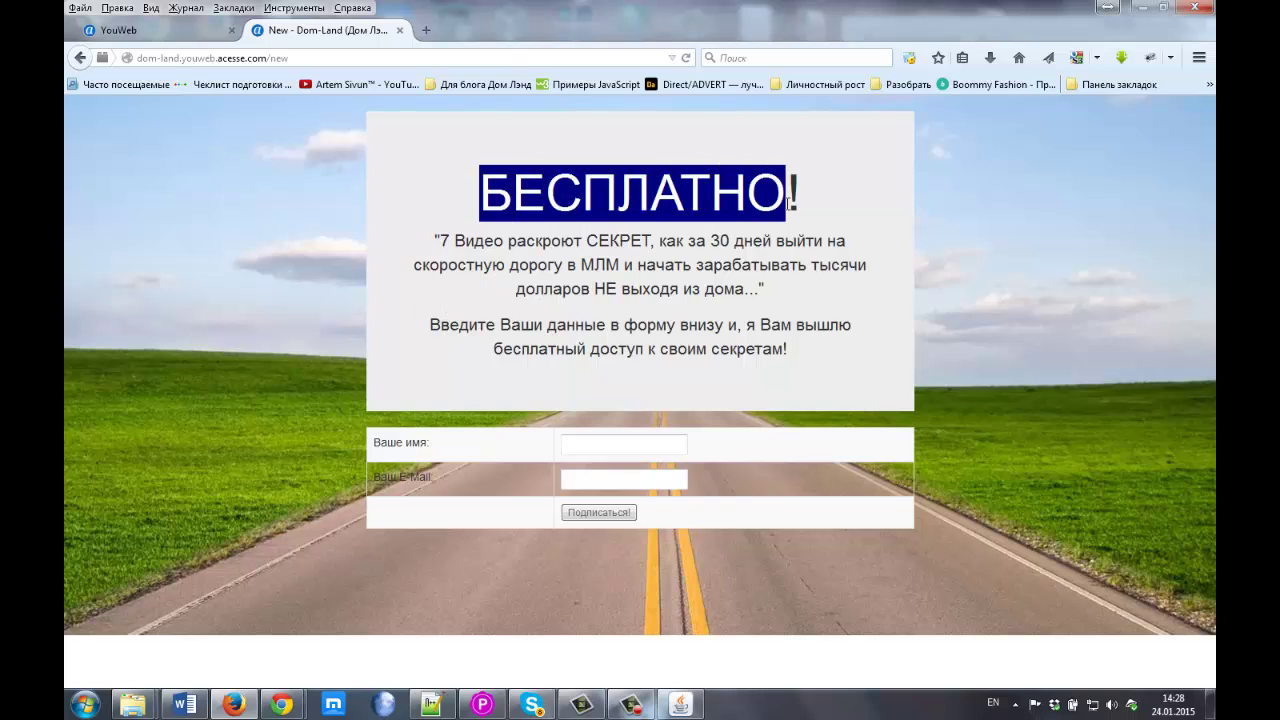
click(738, 237)
drag(434, 240, 792, 352)
click(434, 449)
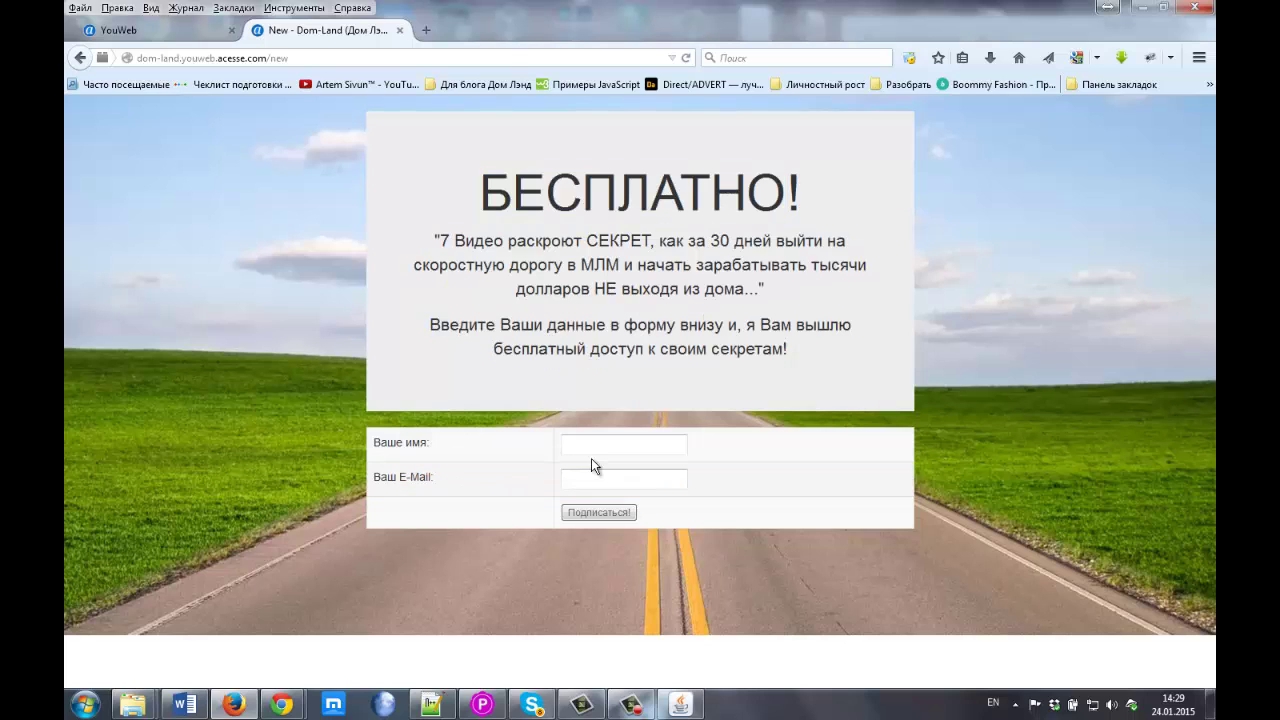
click(597, 481)
click(427, 438)
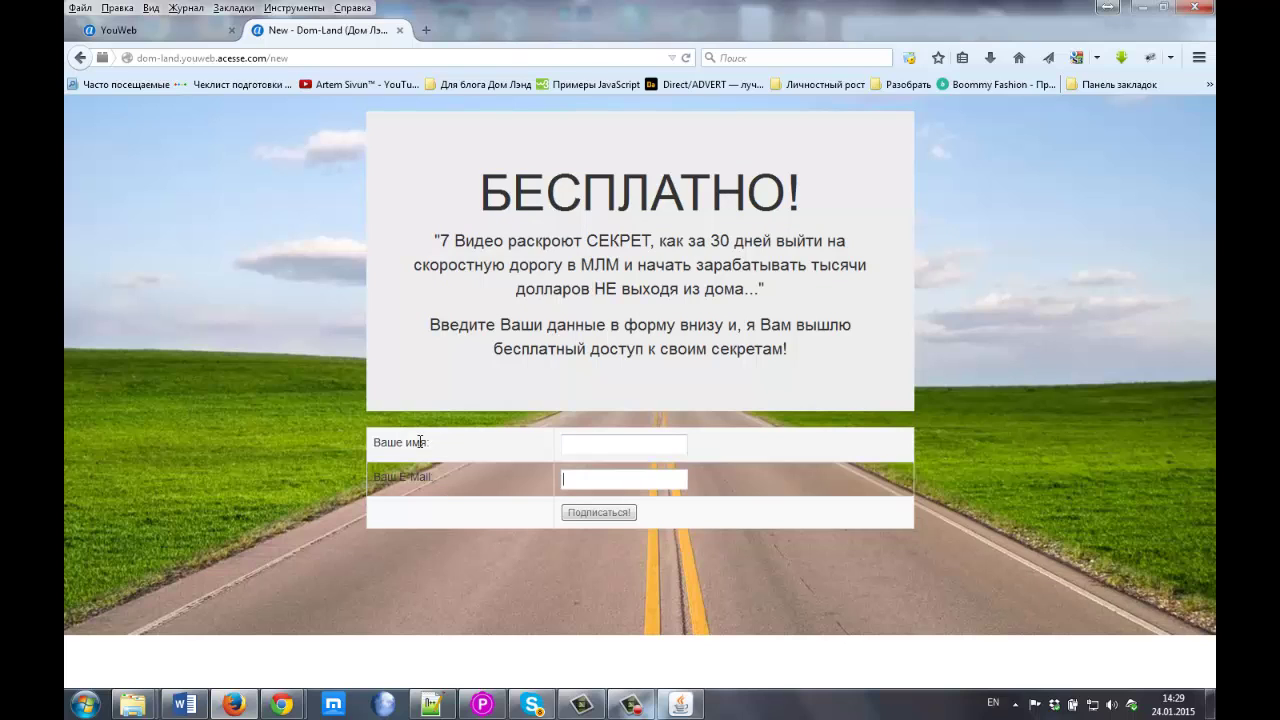
click(896, 480)
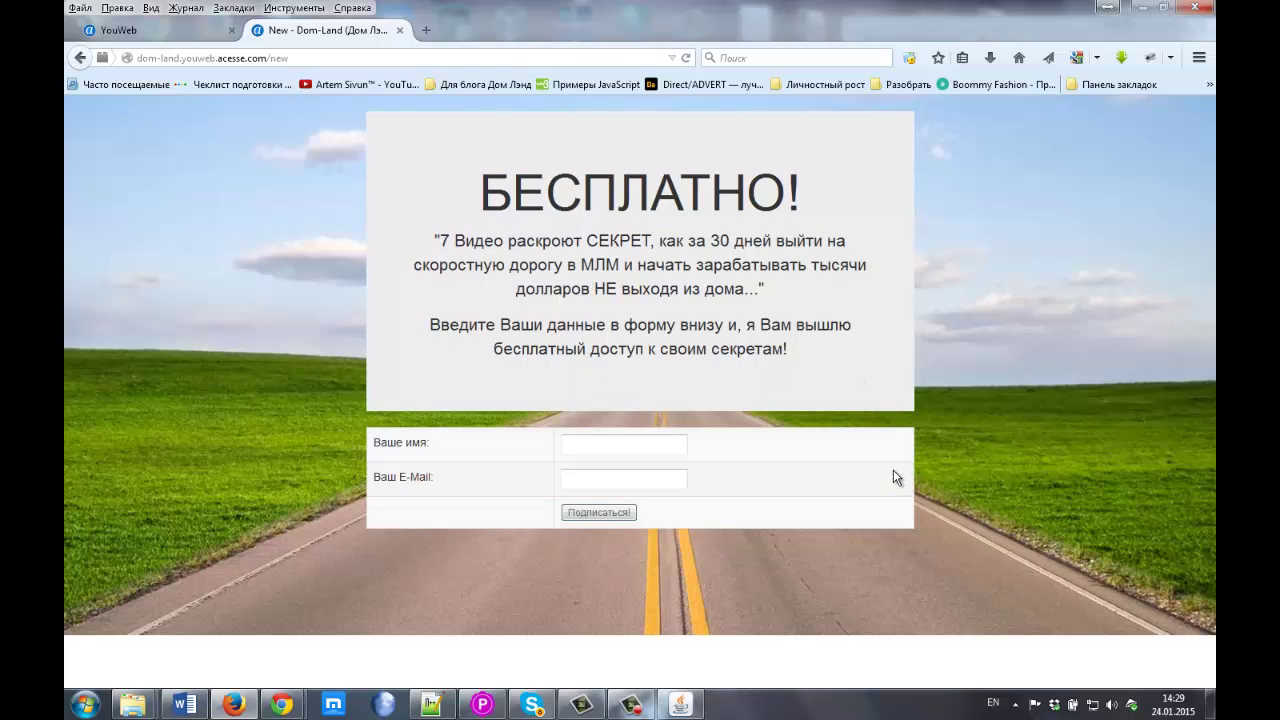
click(541, 470)
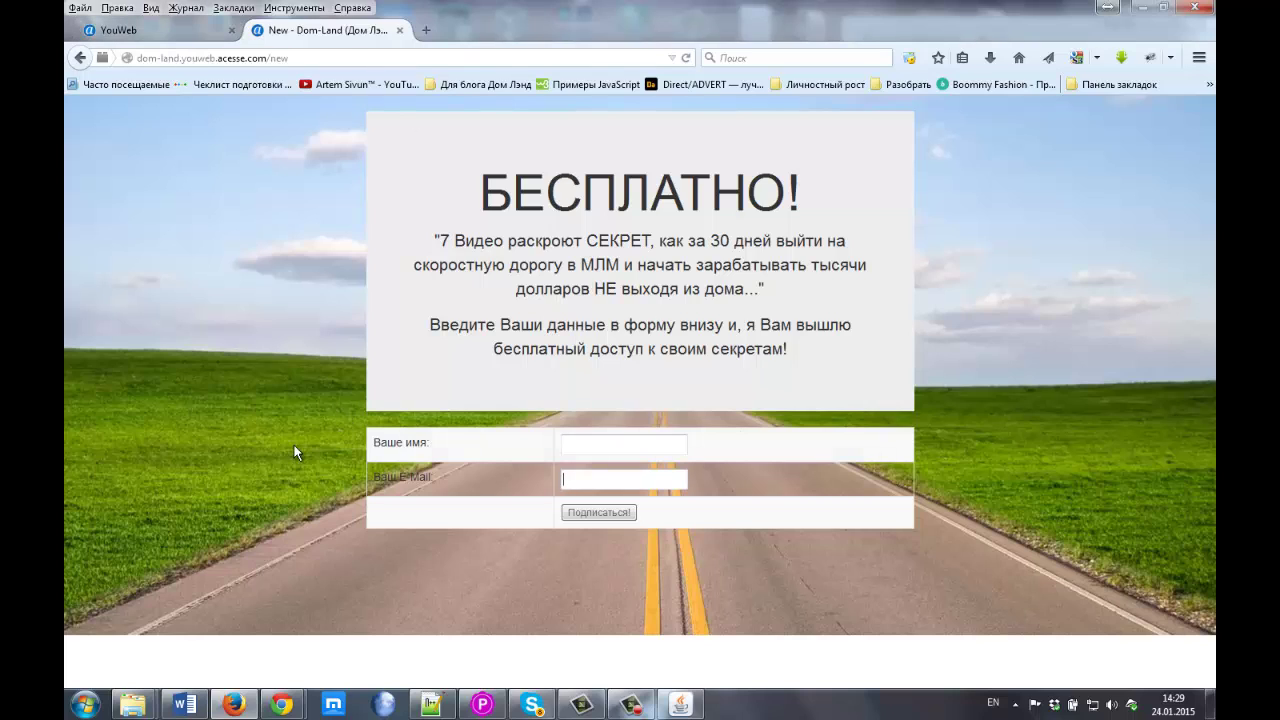
drag(478, 192, 820, 366)
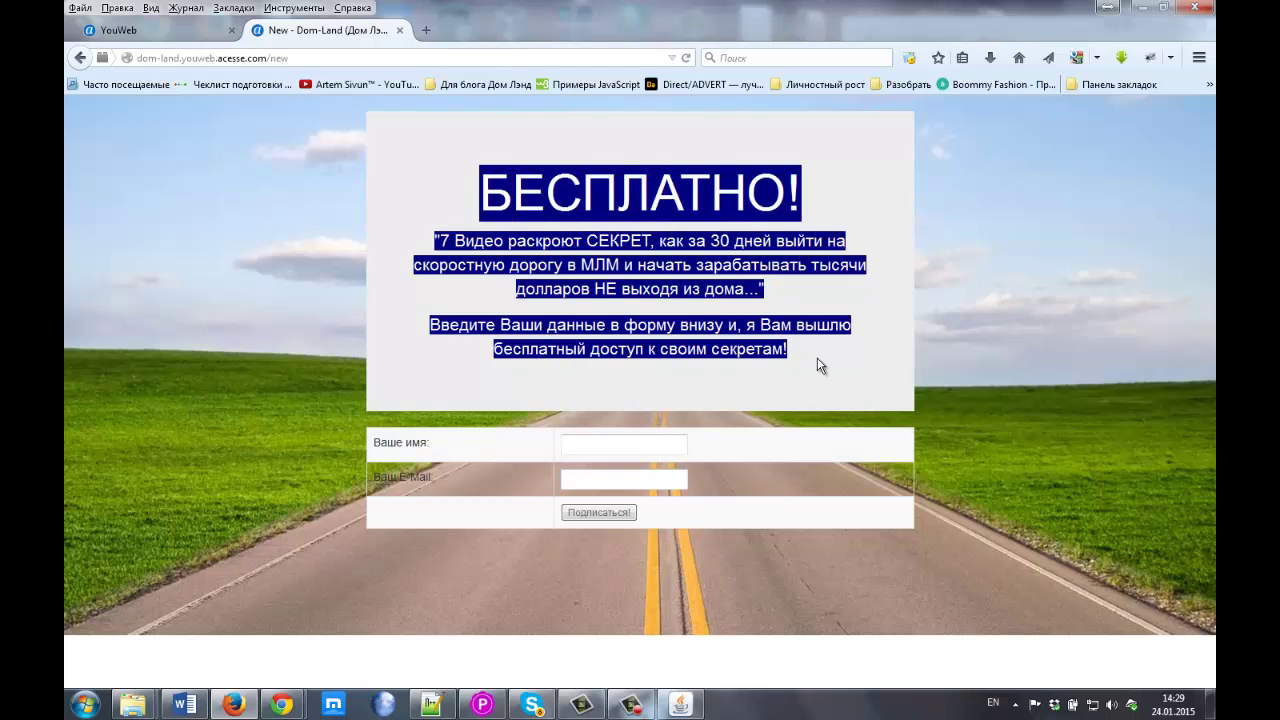
click(820, 366)
Compare the published page with the sample page open in Chrome, and return to the YouWeb editor.
mouse_move(282, 704)
click(245, 640)
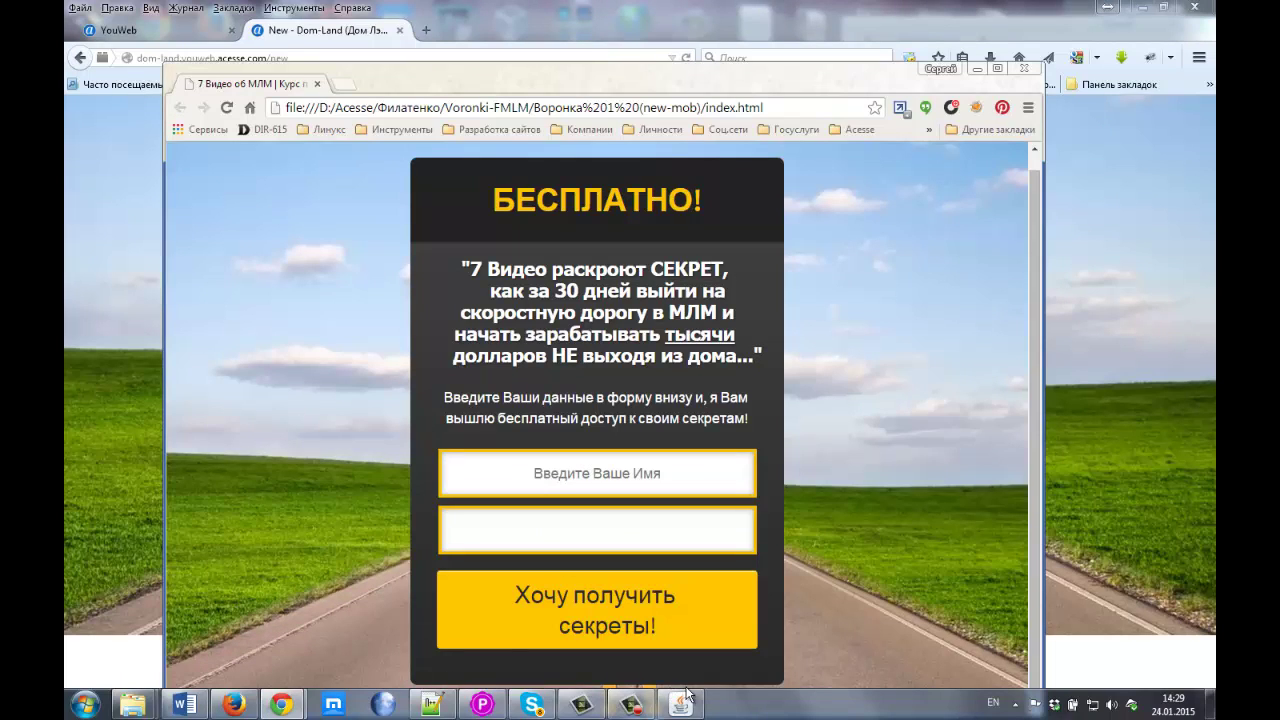
click(777, 9)
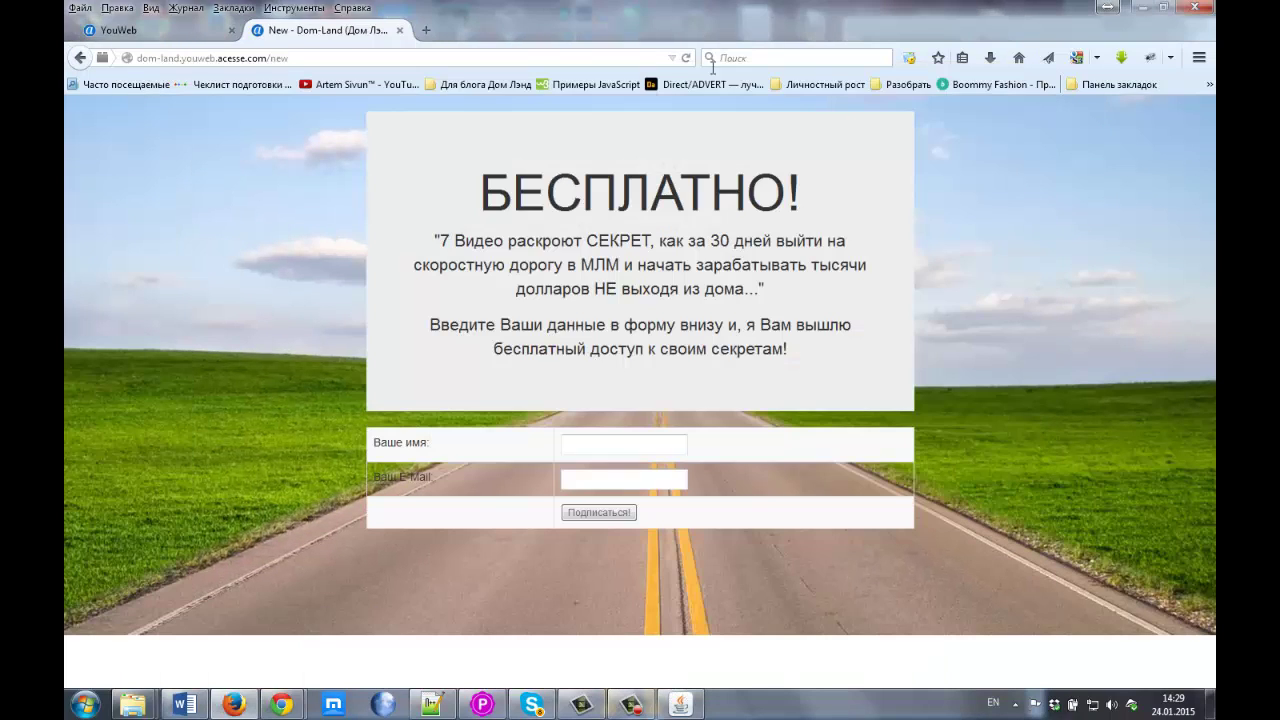
click(183, 31)
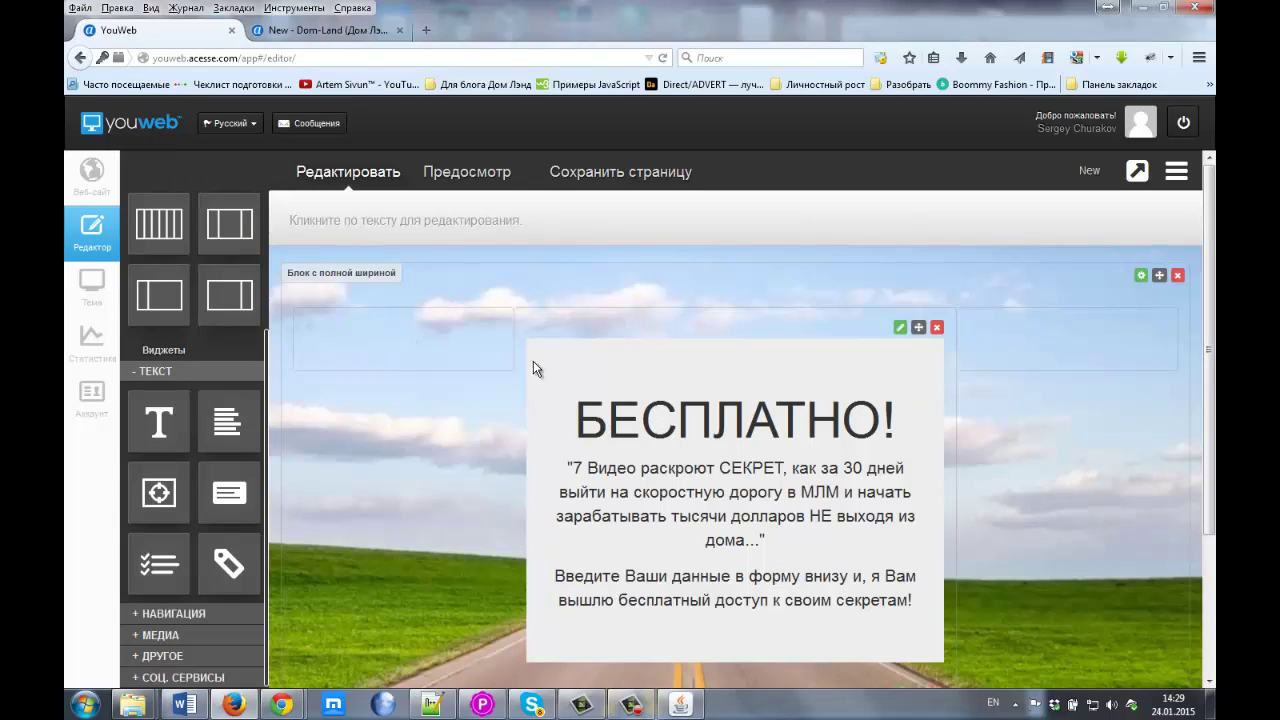
Switch the site's theme to Cyborg.
click(90, 287)
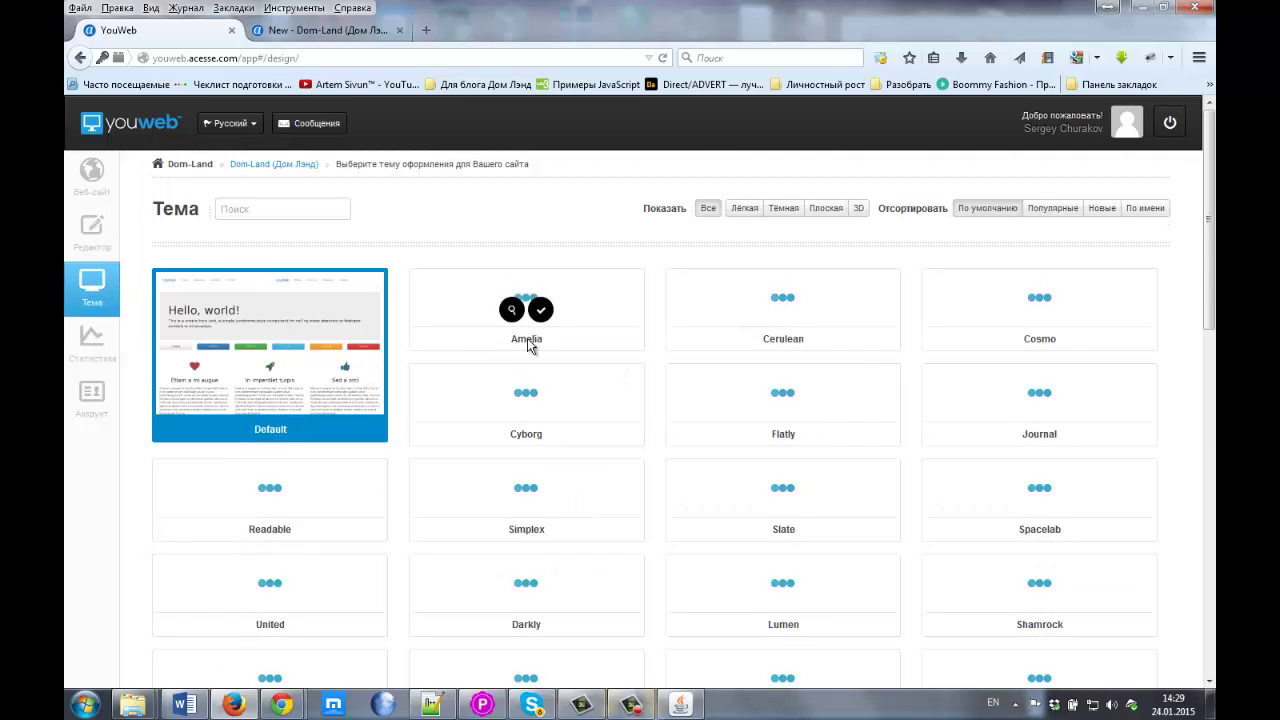
scroll(408, 394, down, 2)
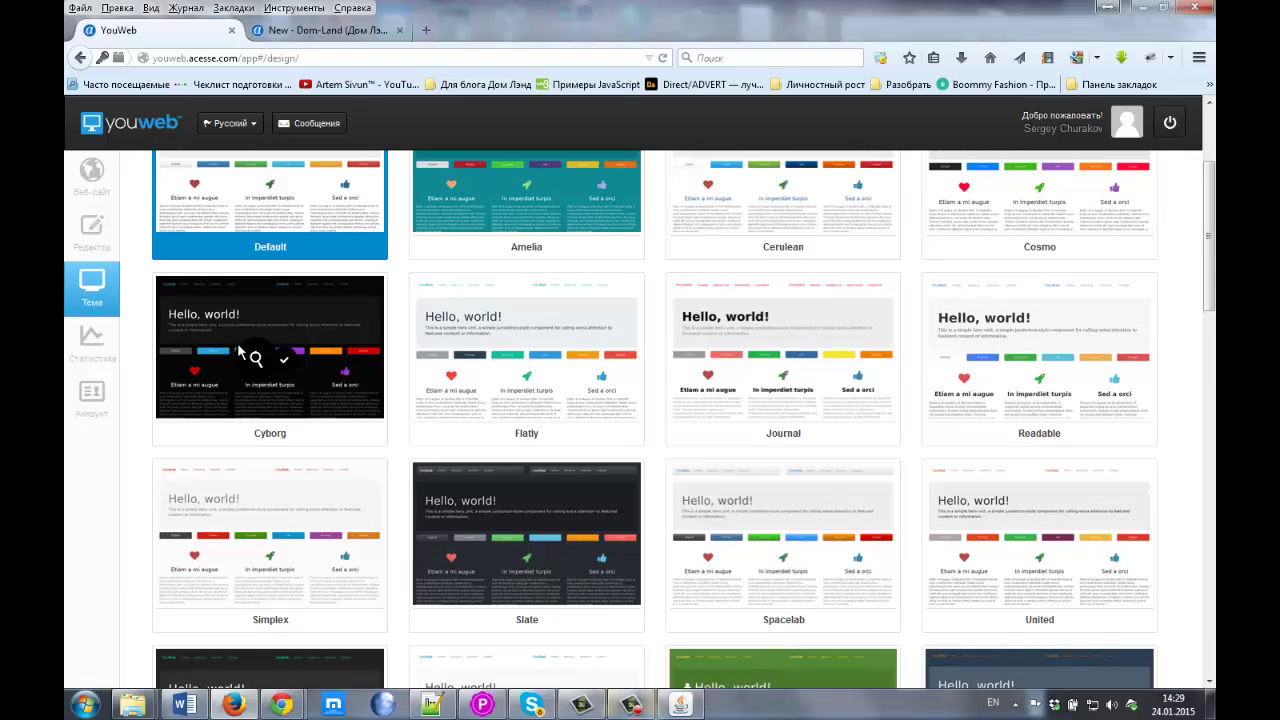
click(286, 358)
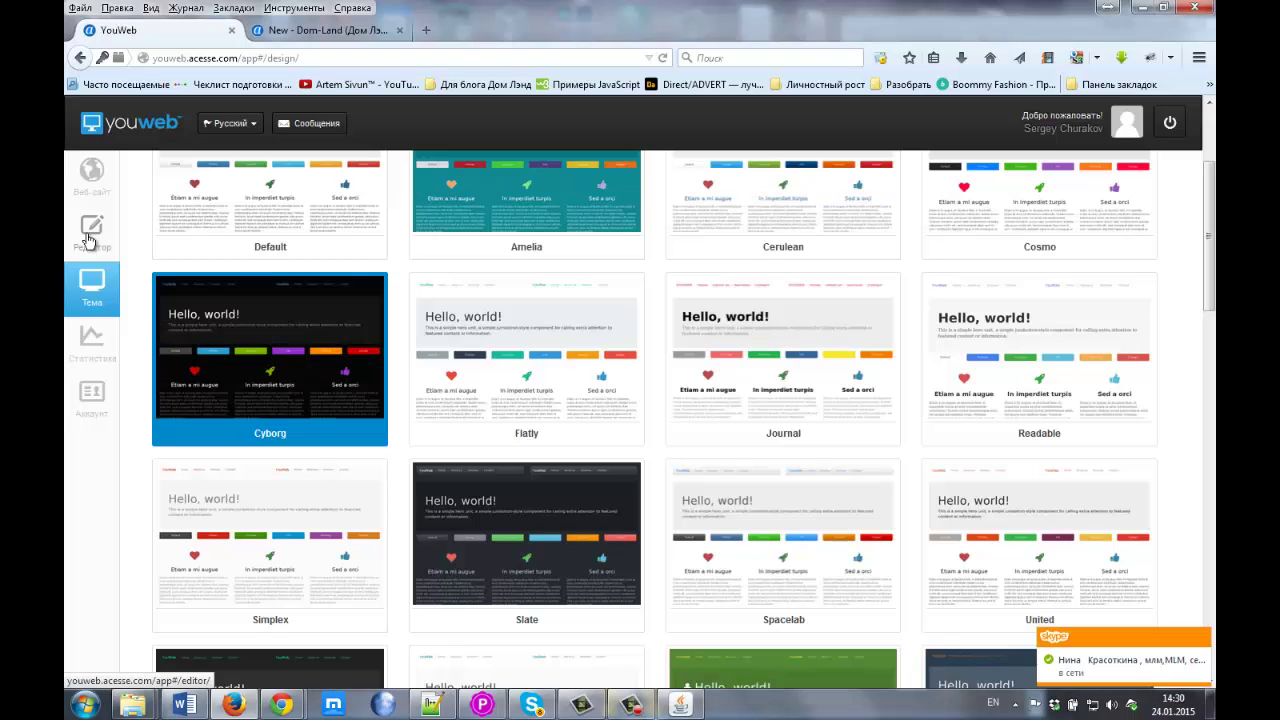
Open the New page in the editor, review its promo text and form in the Cyborg theme, and save the page.
click(88, 240)
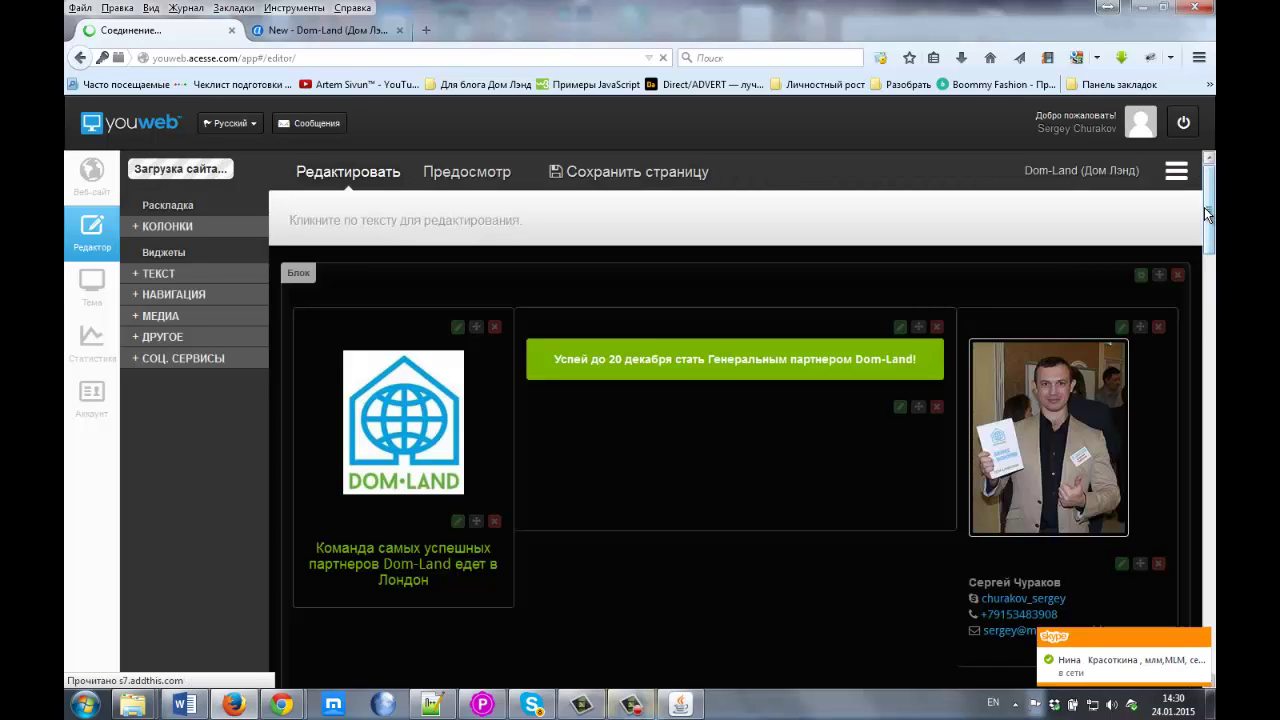
scroll(260, 613, down, 15)
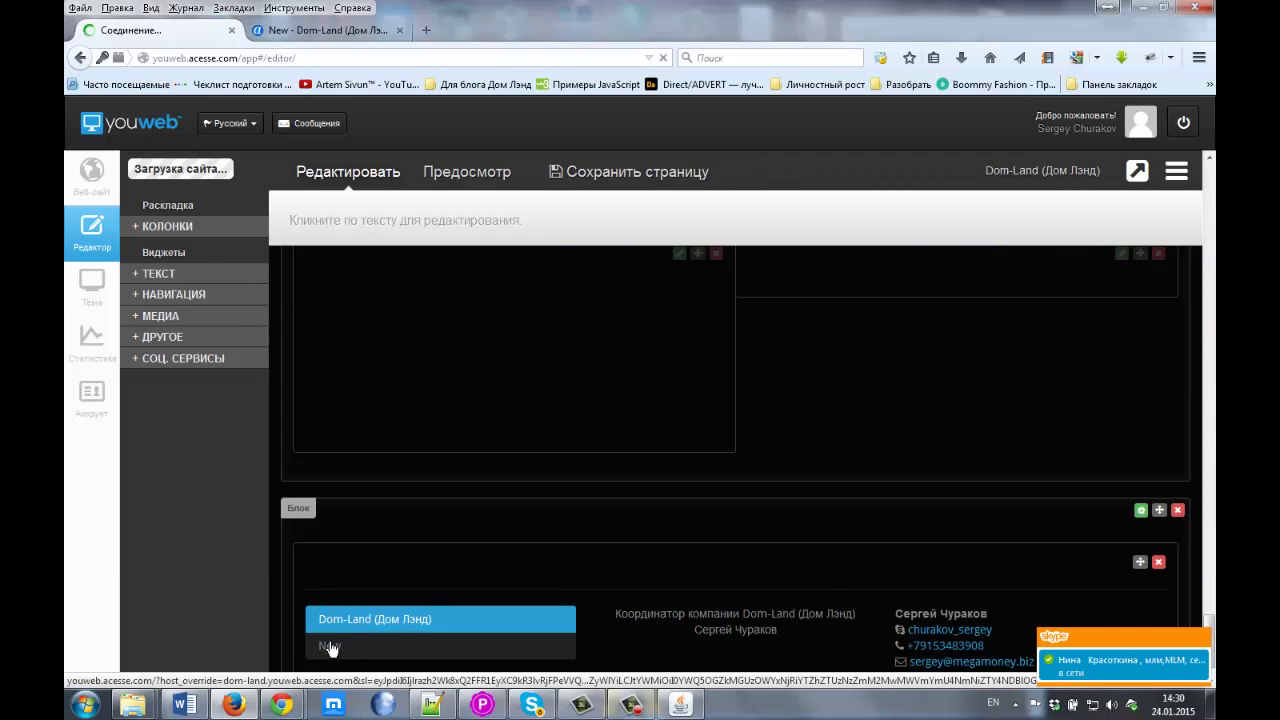
click(330, 649)
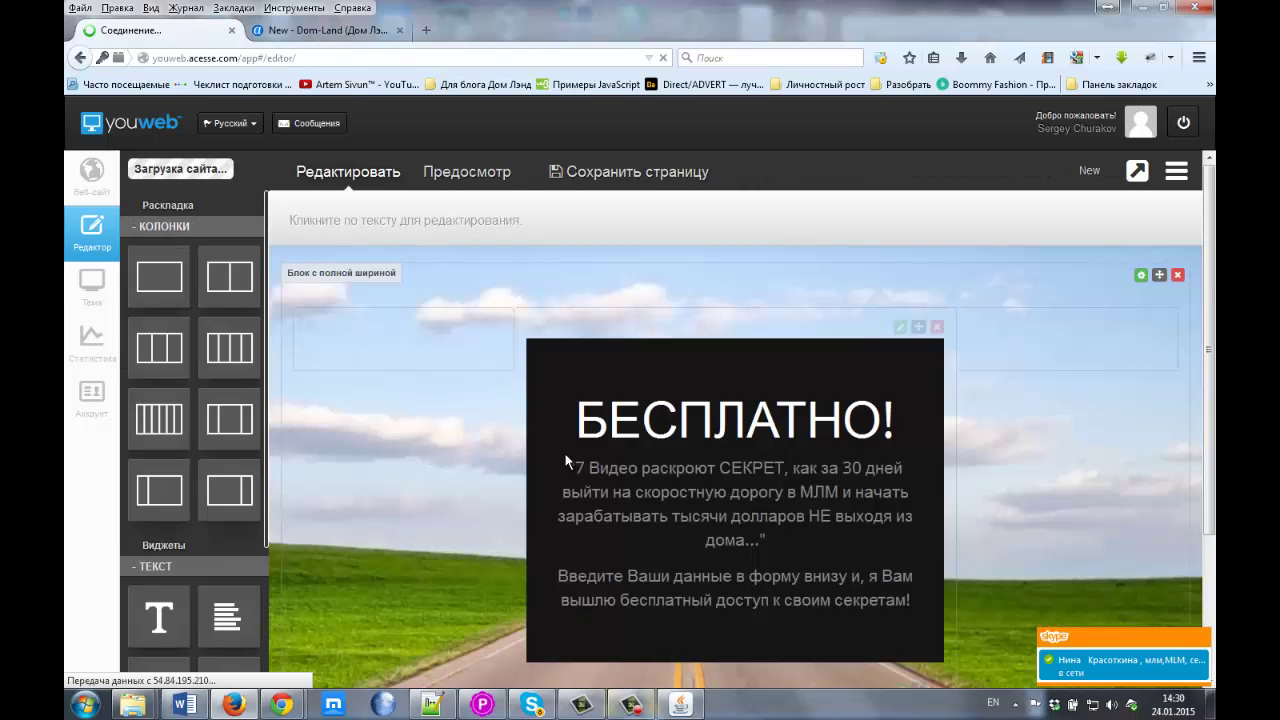
scroll(590, 400, down, 2)
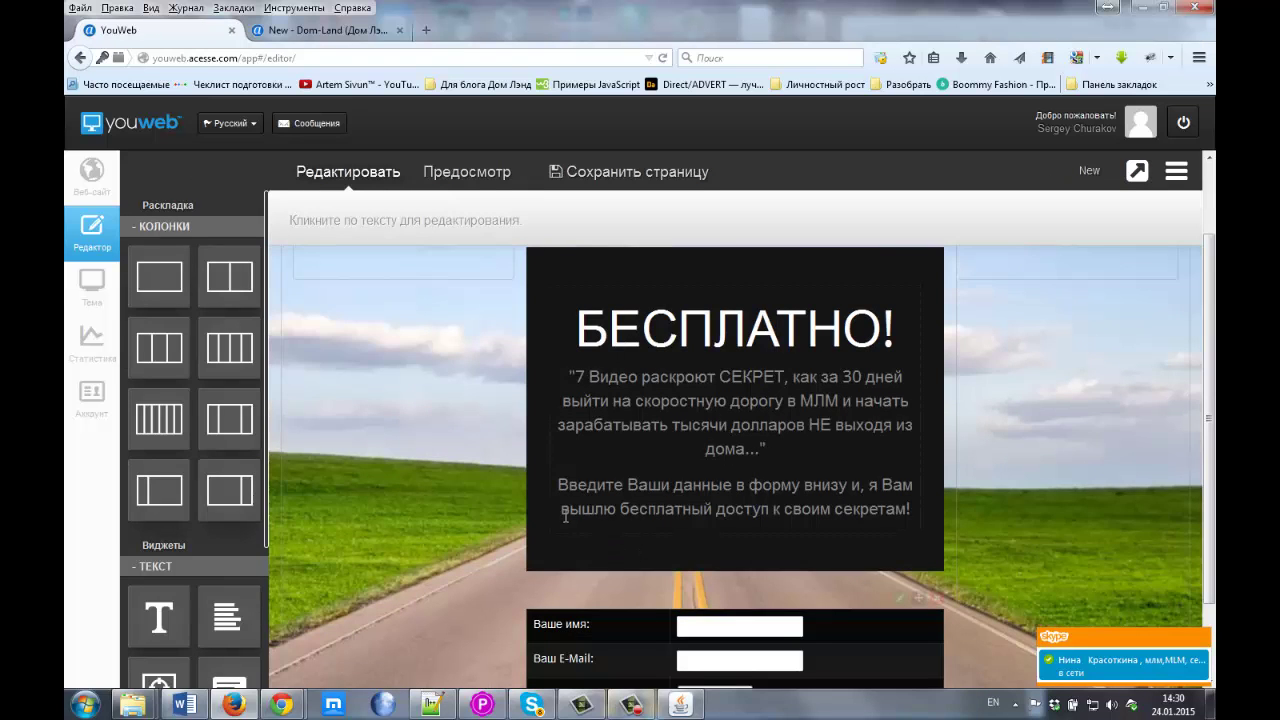
scroll(565, 516, down, 2)
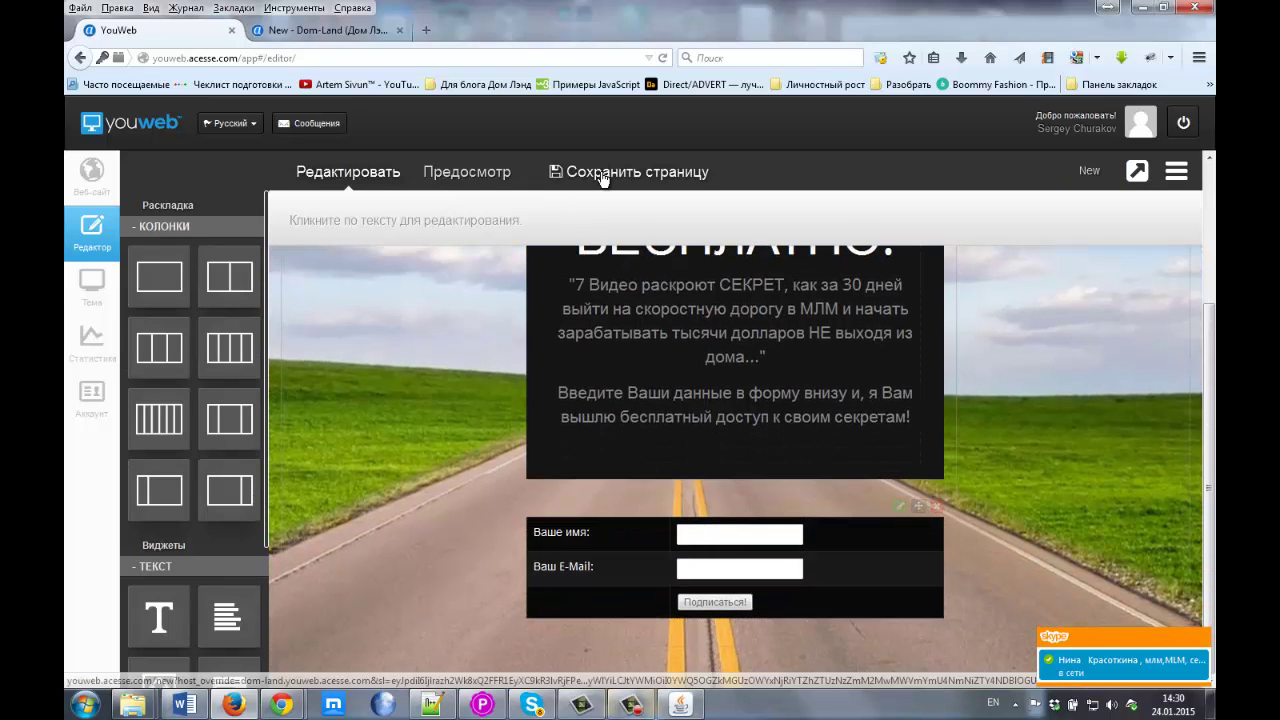
click(603, 174)
Reload the published page and check the heading, promo text, form and background in the dark theme.
click(317, 33)
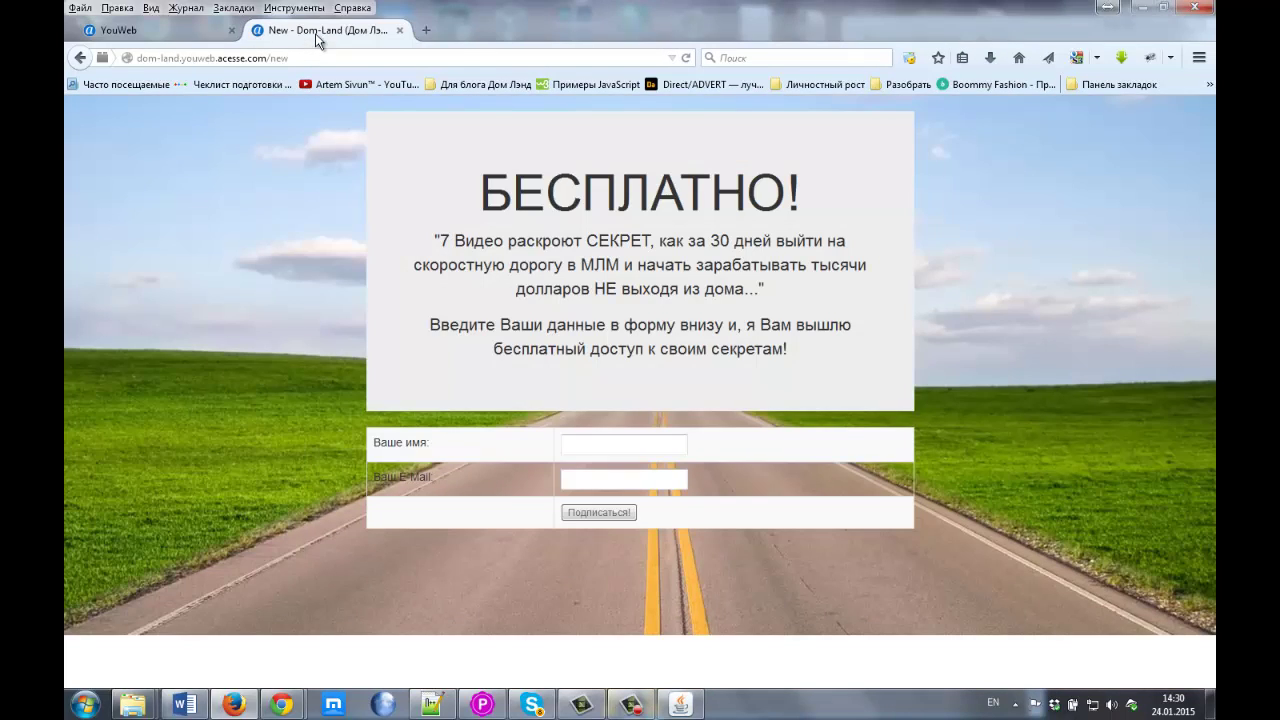
click(686, 57)
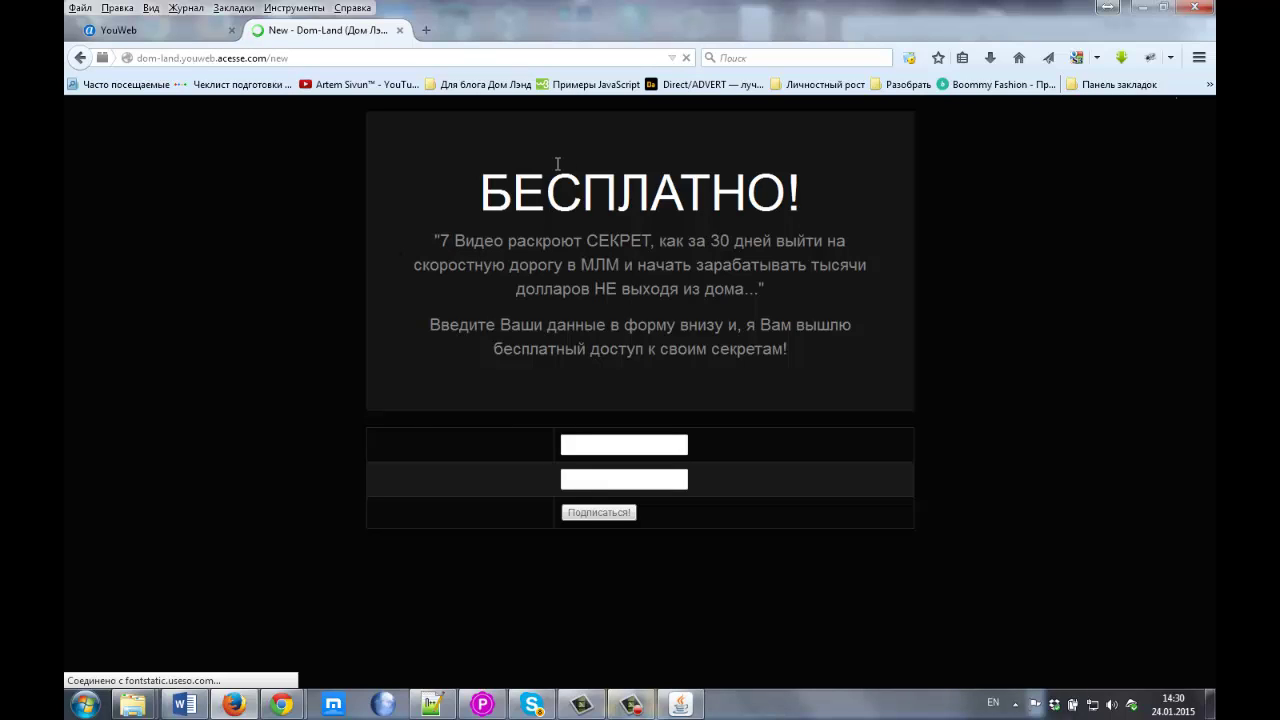
drag(480, 200, 772, 389)
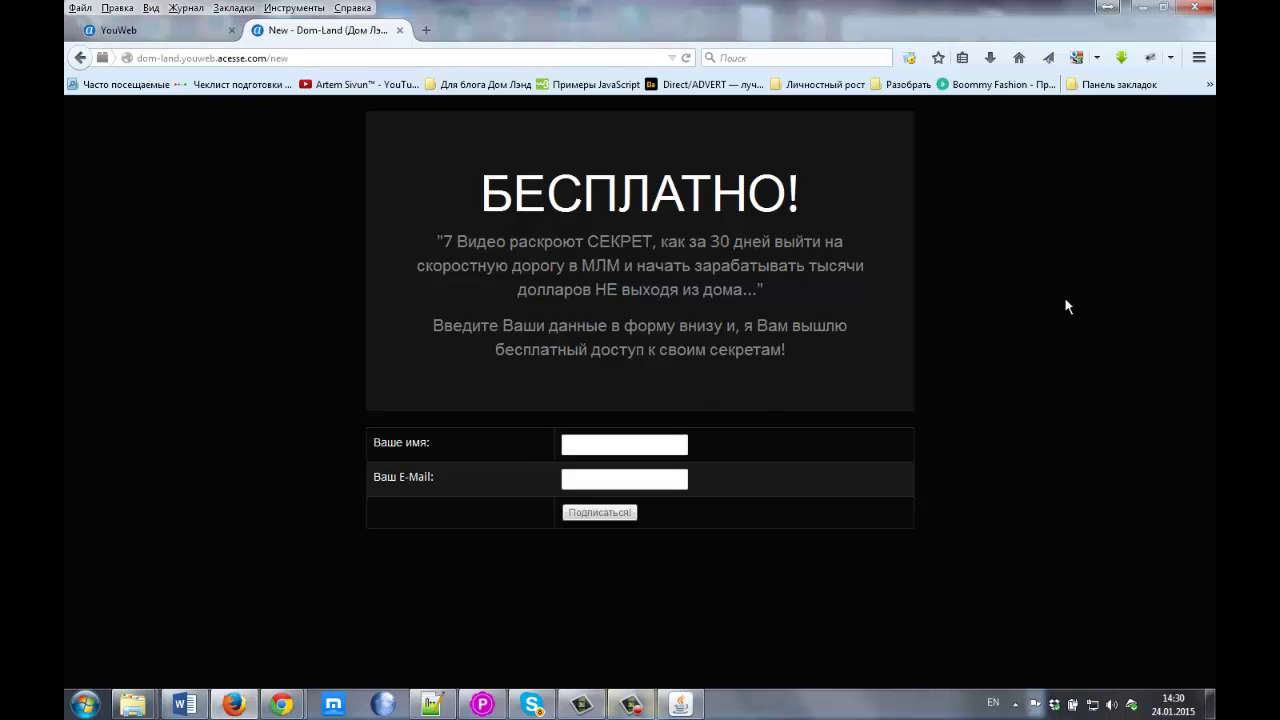
Return to the editor and choose the road and green field photo as the page's background image.
click(118, 30)
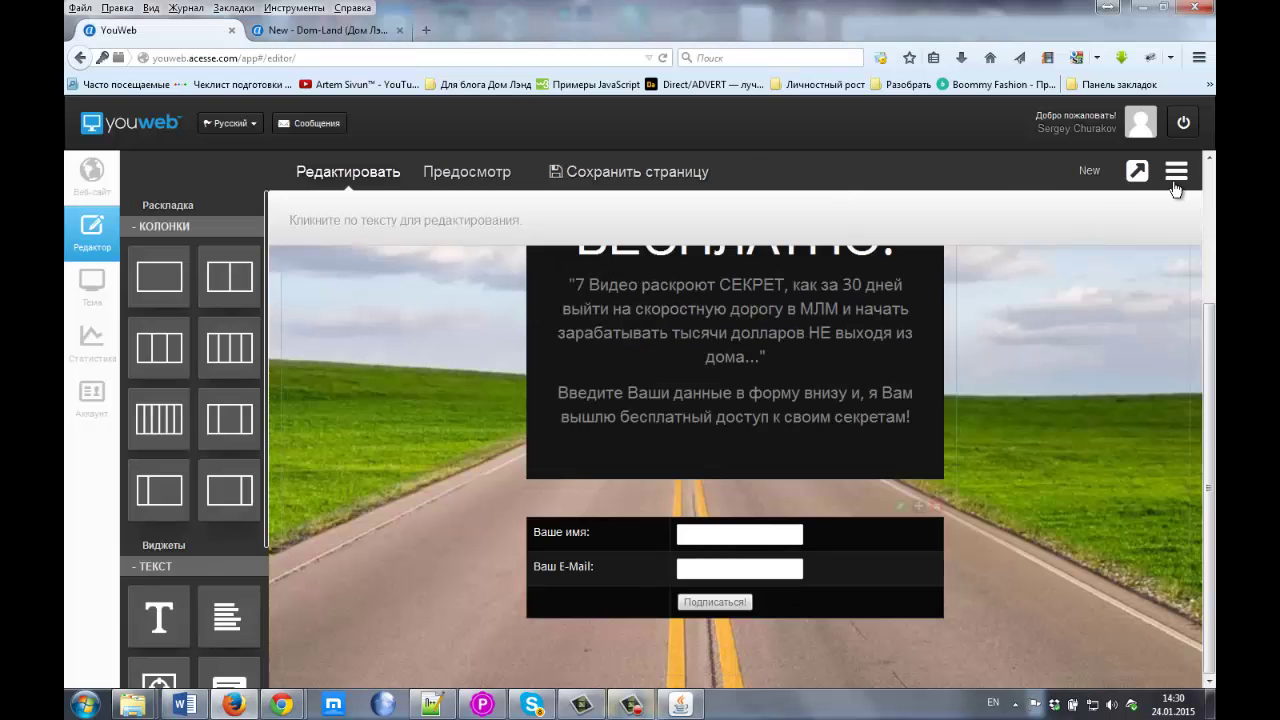
click(1176, 171)
click(1104, 238)
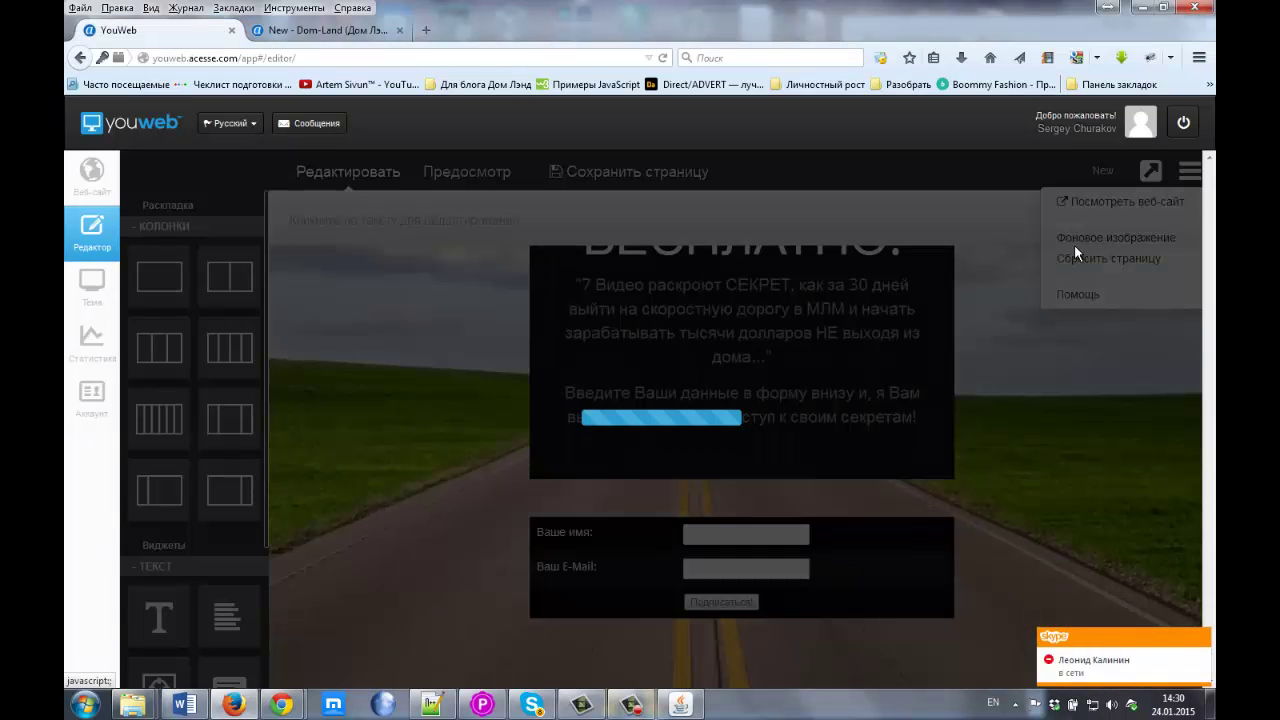
click(510, 413)
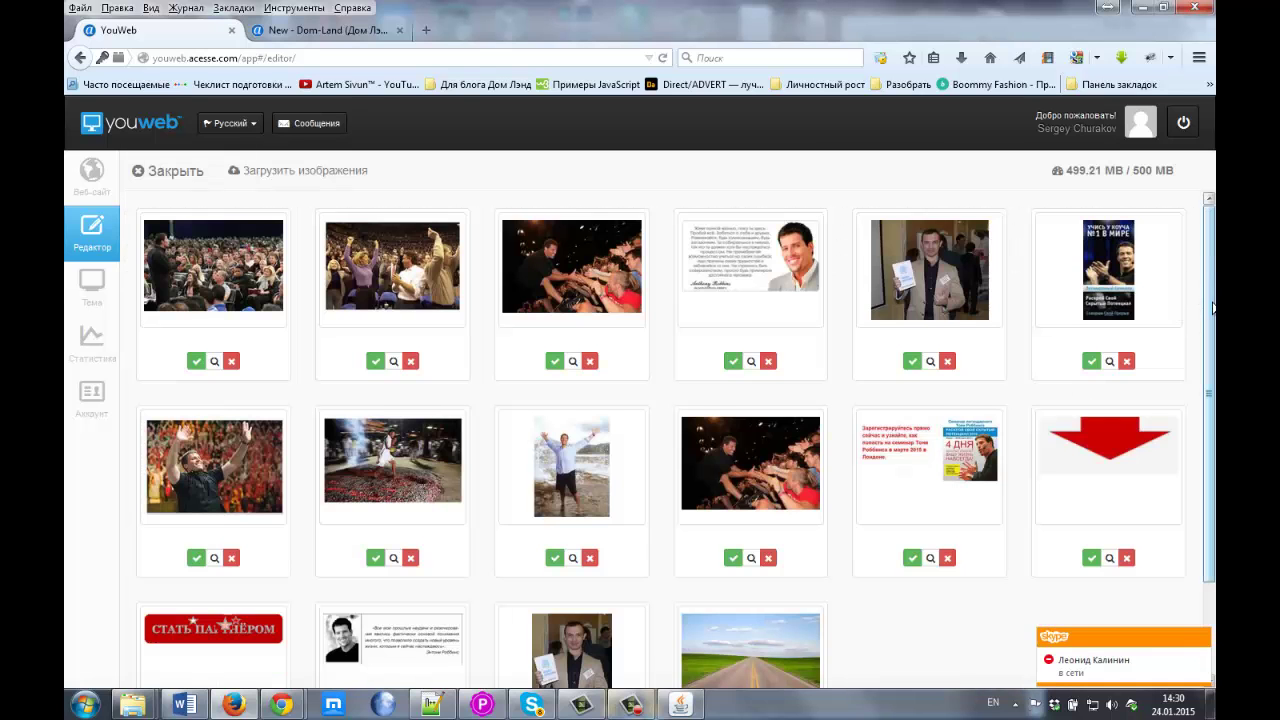
scroll(845, 580, down, 2)
click(750, 535)
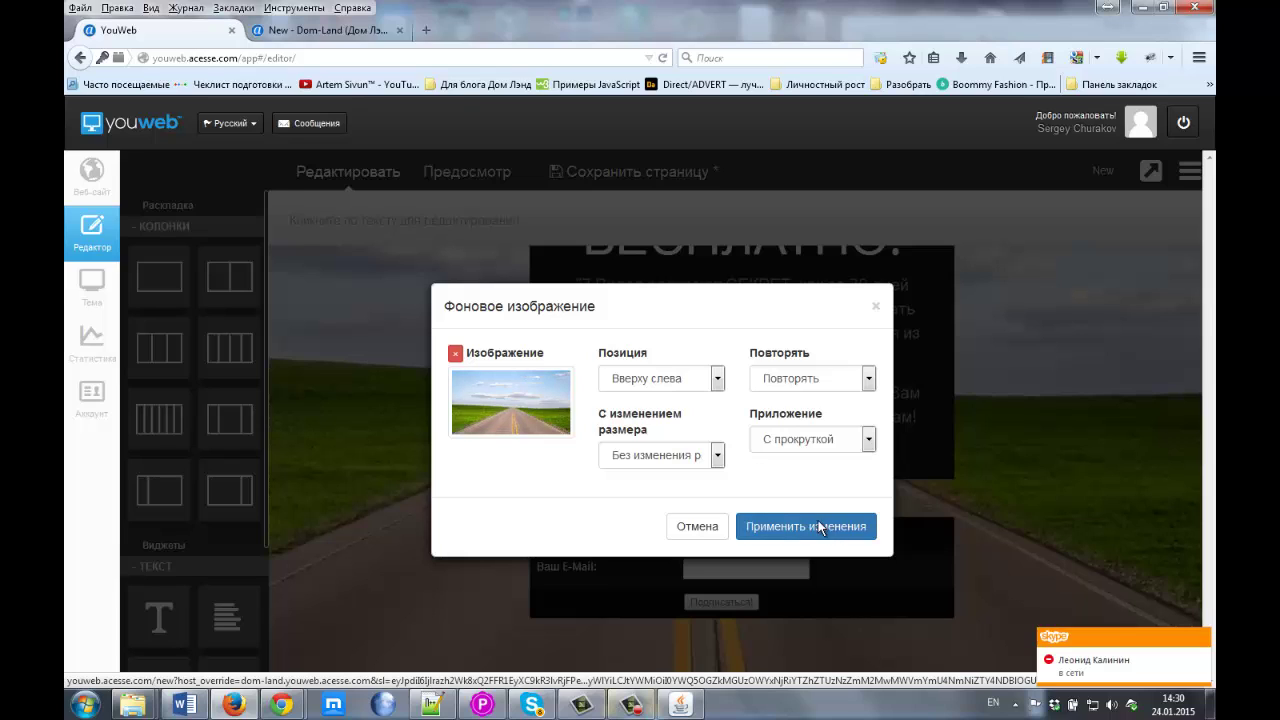
Set the background's position to Вверху в центре, apply the changes, and save the page.
click(719, 380)
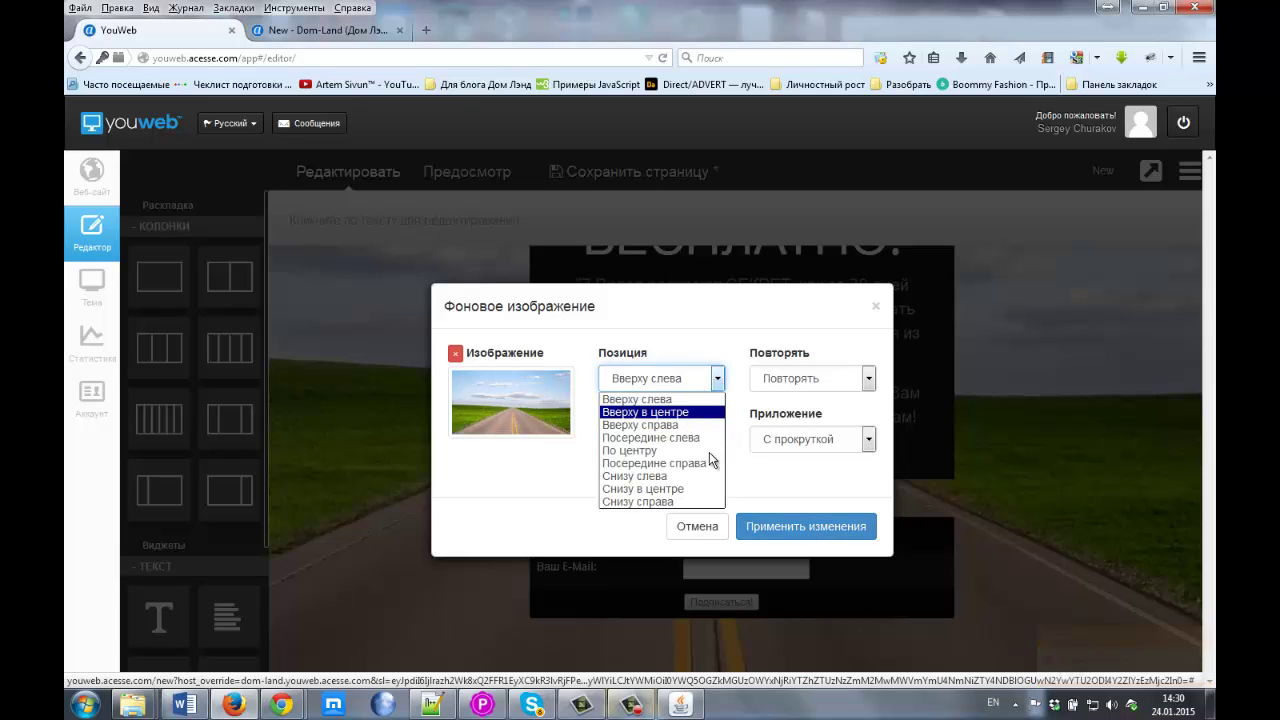
key(Return)
click(830, 526)
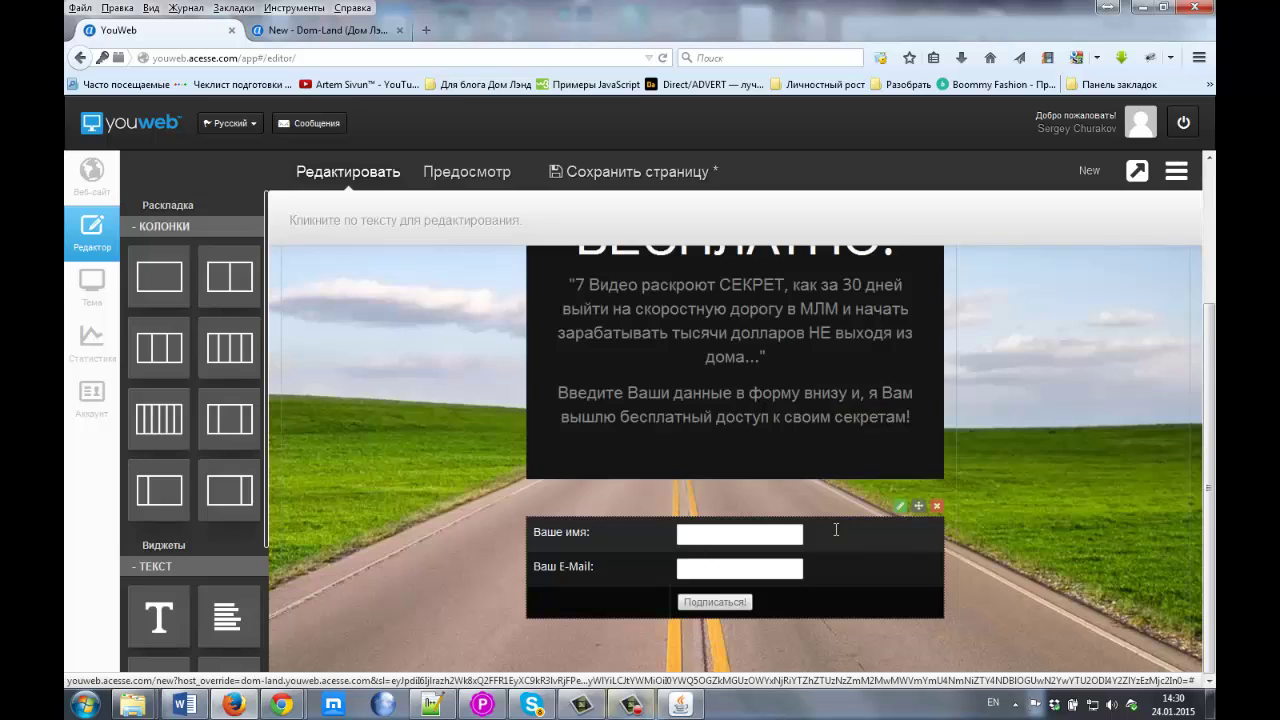
click(605, 175)
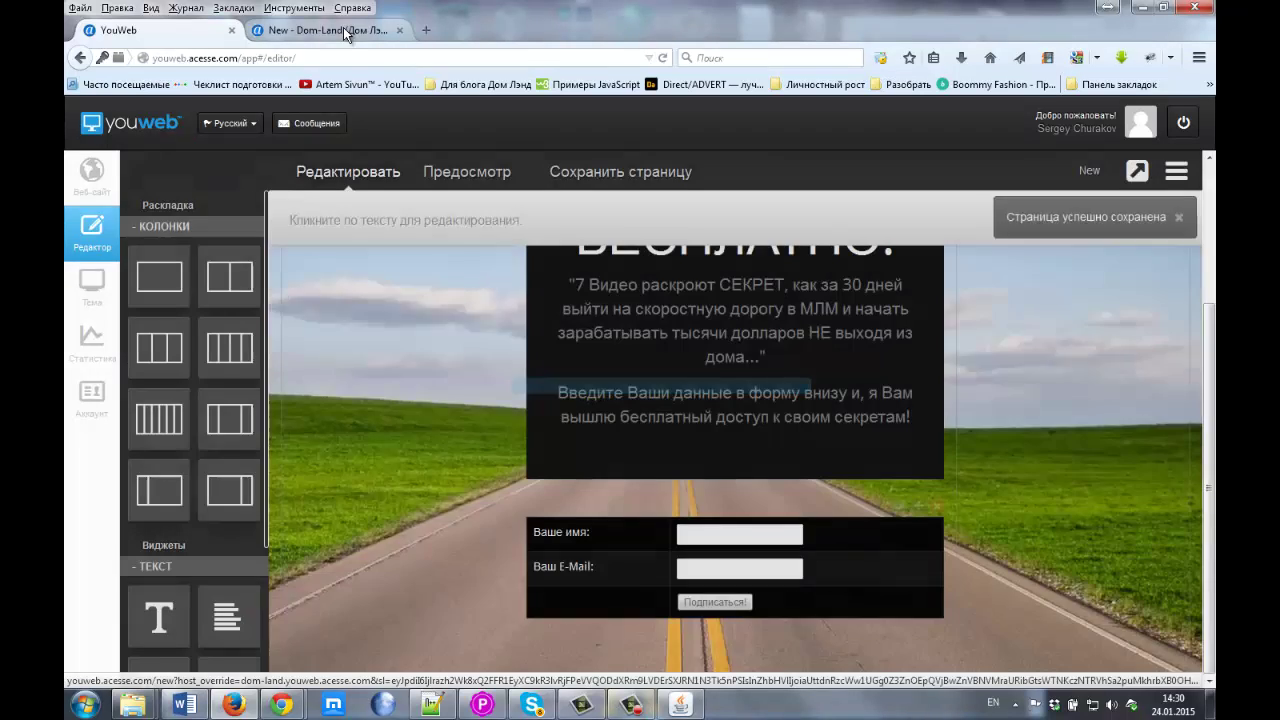
Reload the published page to check the road background behind the dark text and form, and return to the editor.
click(344, 33)
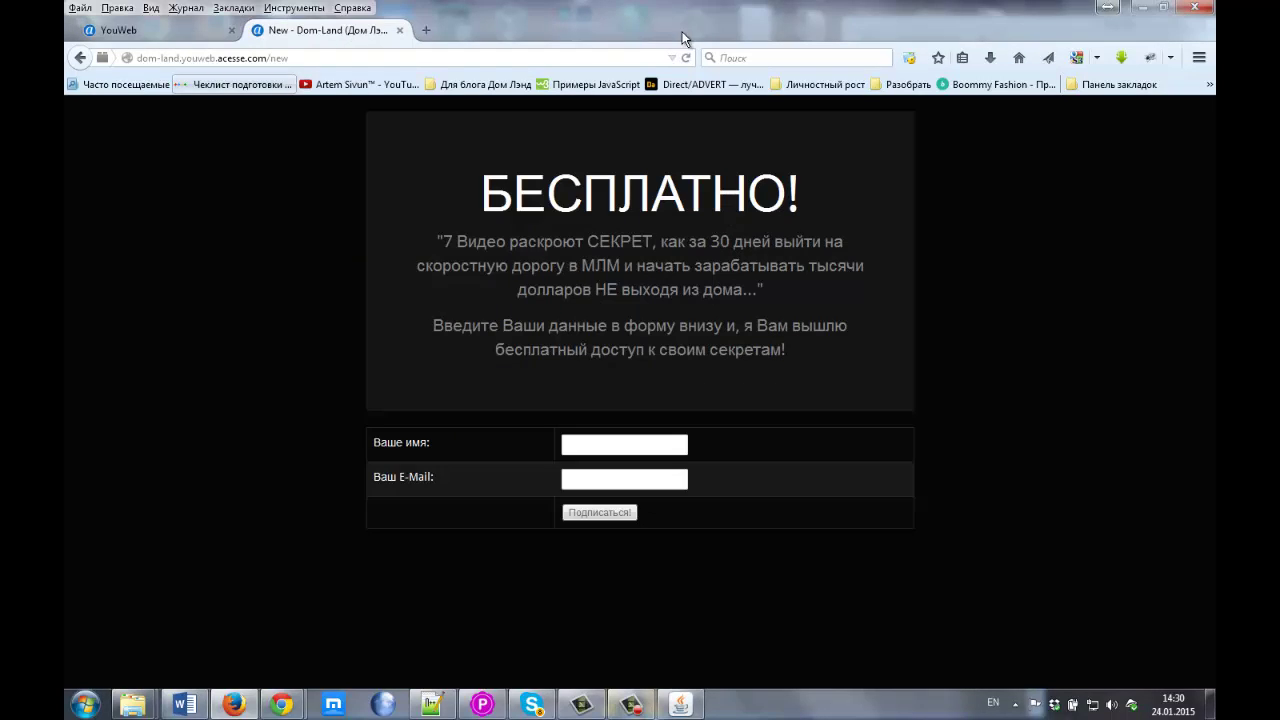
click(687, 59)
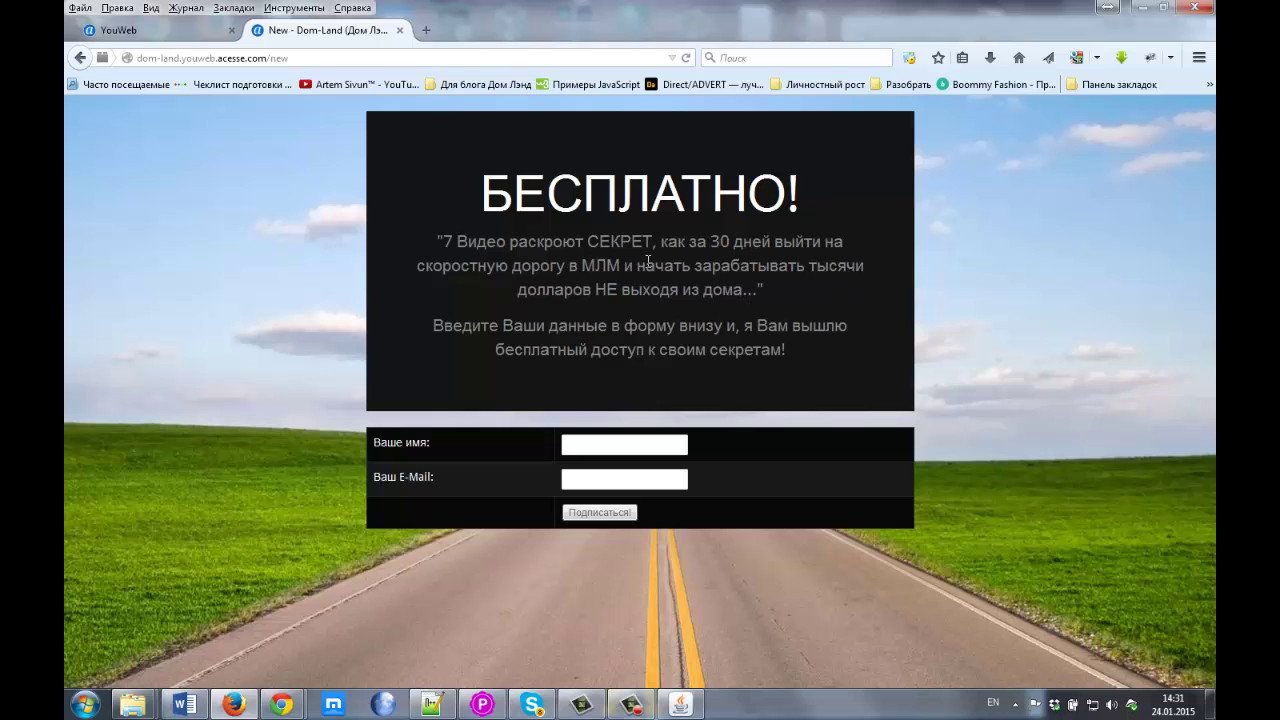
click(190, 32)
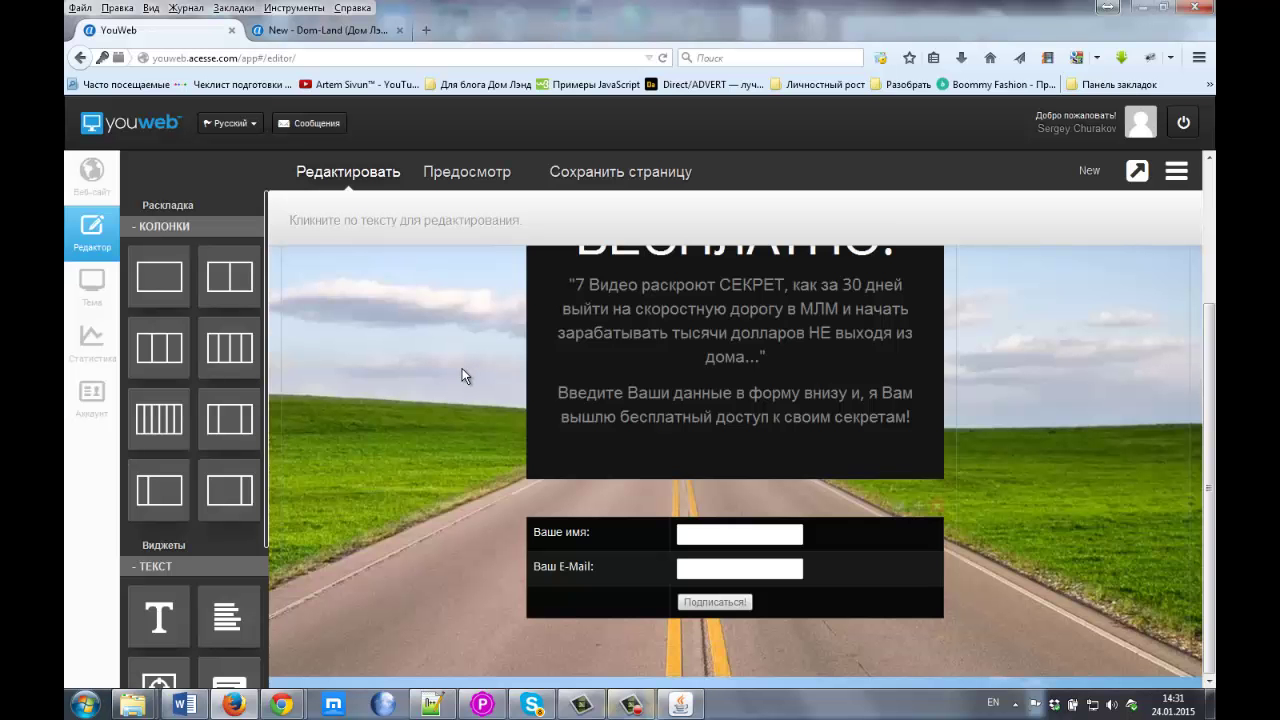
Add a 3 колонки block above the existing block and move the promo text into its middle column.
scroll(462, 376, up, 3)
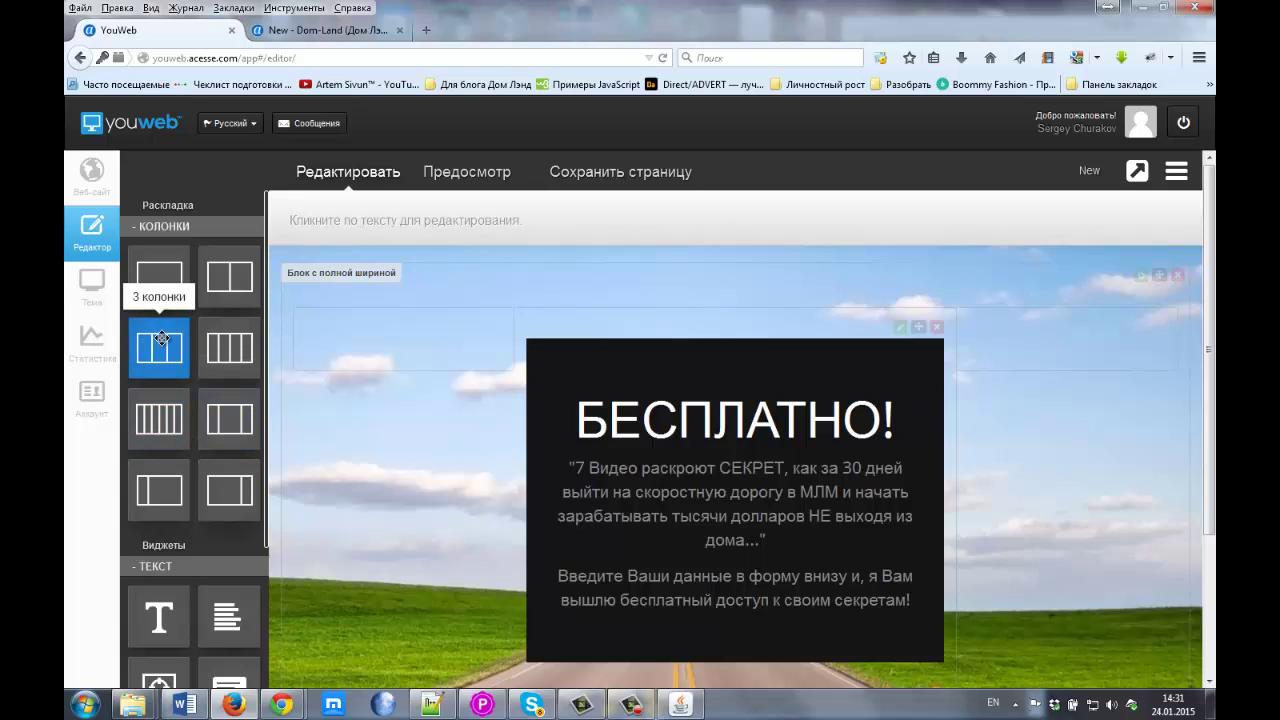
drag(162, 354, 503, 290)
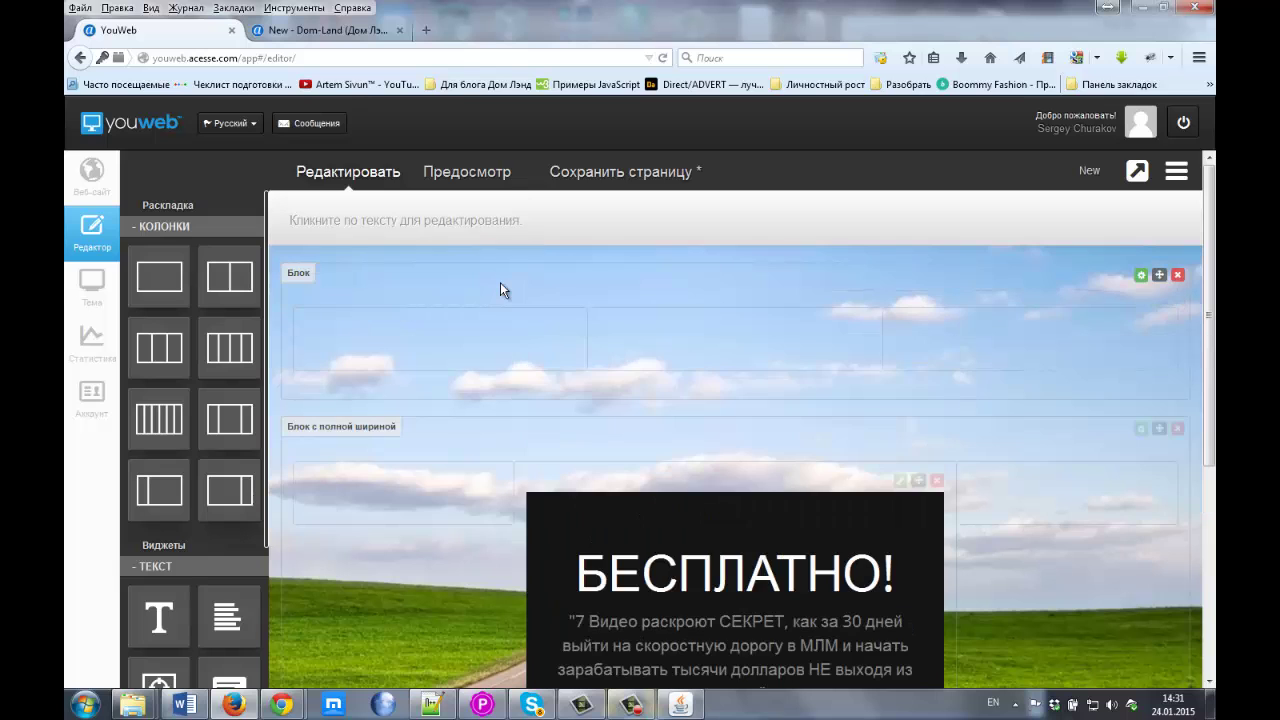
drag(918, 480, 847, 350)
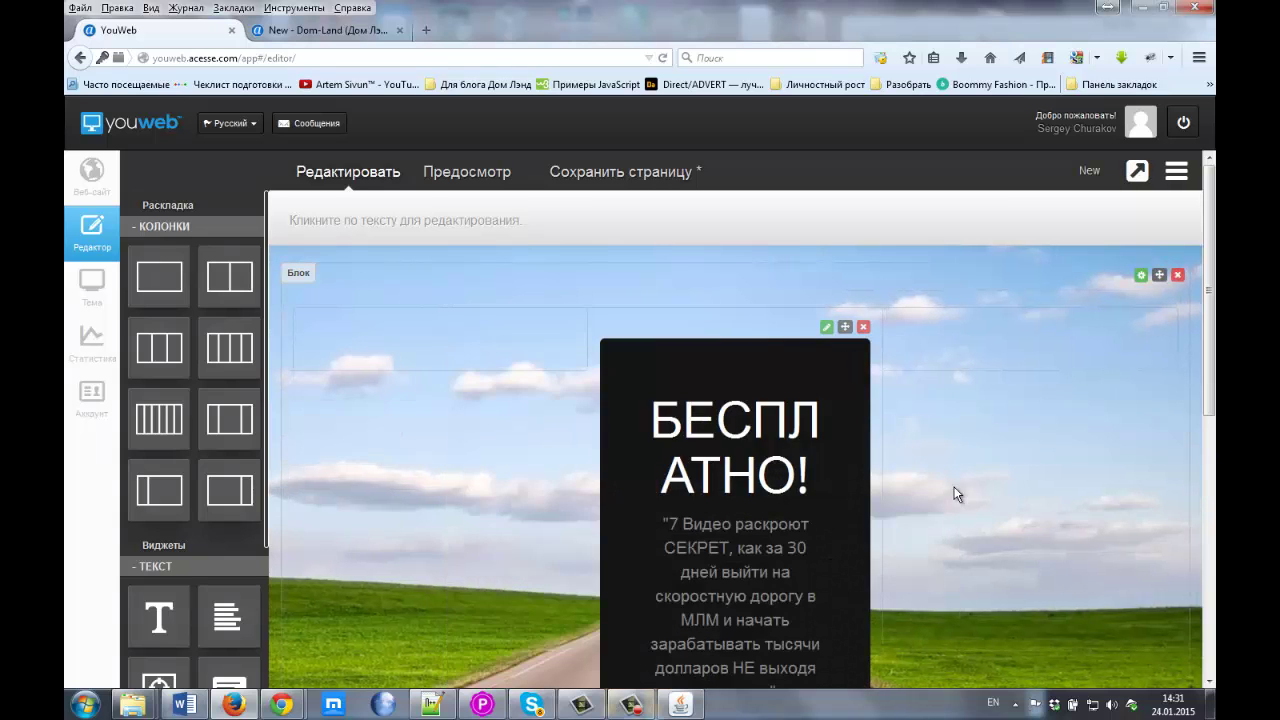
Move the subscription form into the new block's middle column, directly below the promo text.
scroll(940, 482, down, 3)
scroll(935, 480, down, 3)
drag(920, 505, 829, 509)
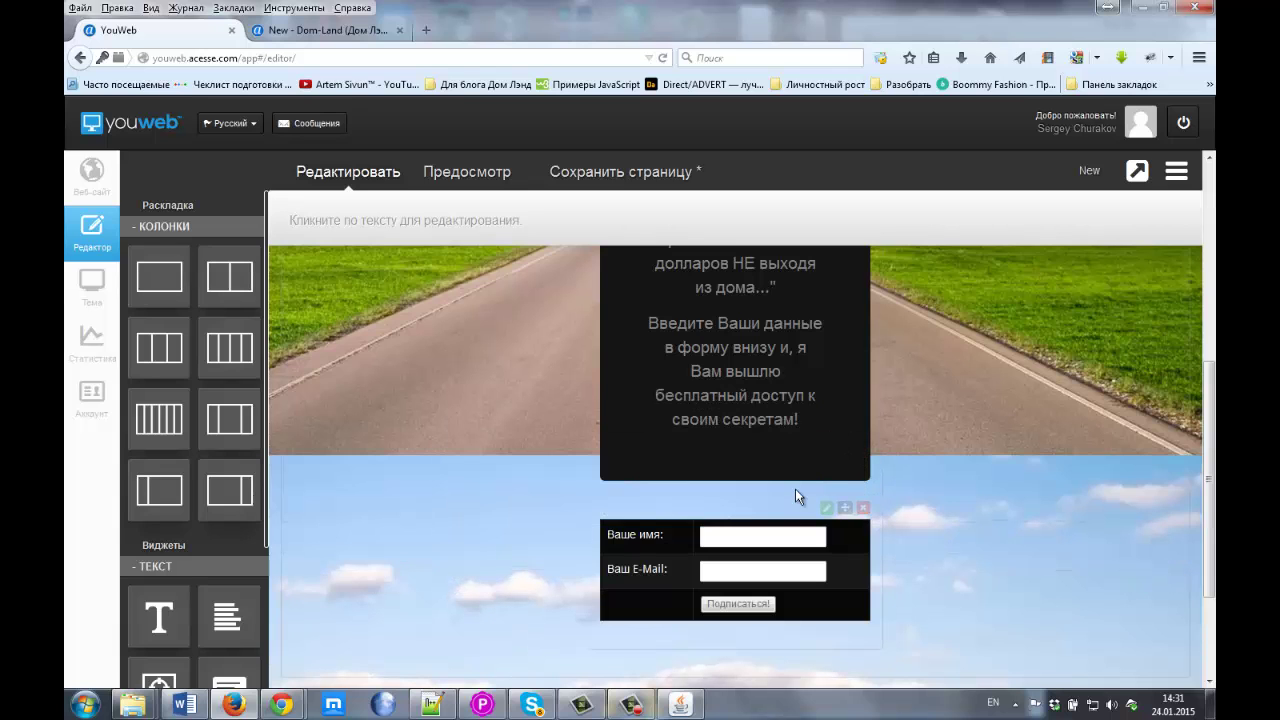
Delete the emptied full-width block at the end of the page and save the page.
scroll(997, 583, down, 3)
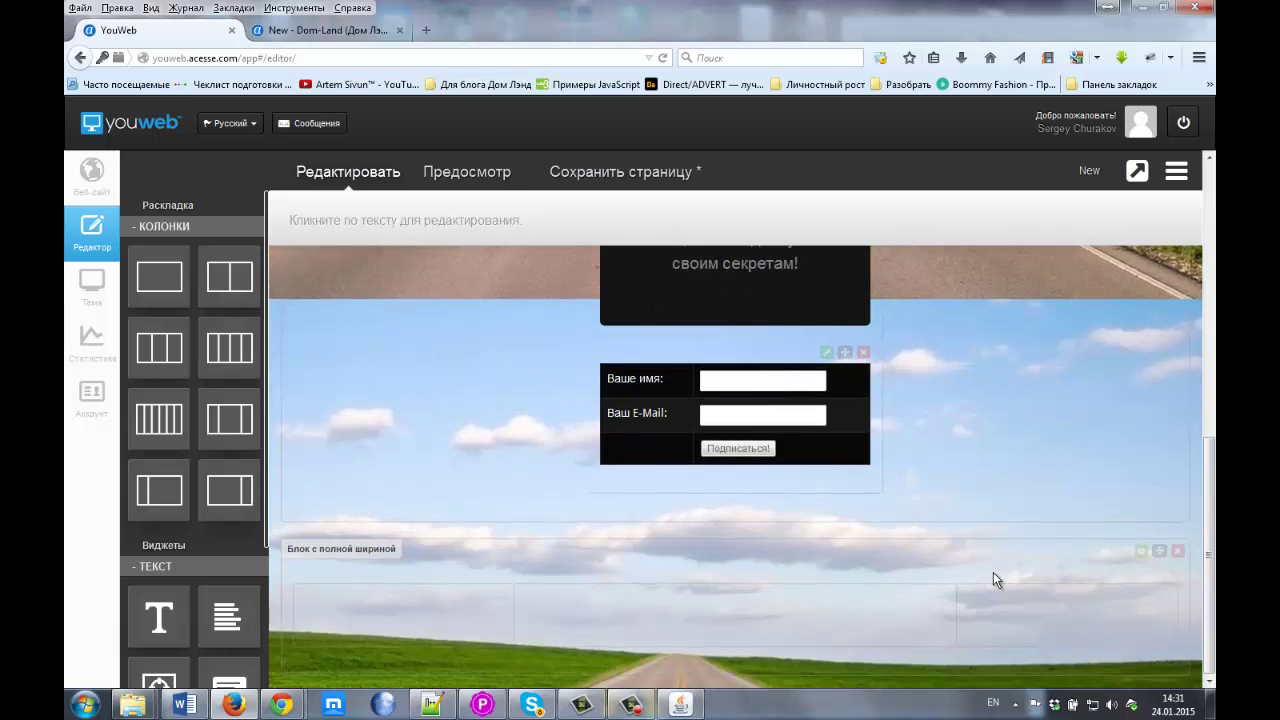
click(1178, 550)
click(707, 345)
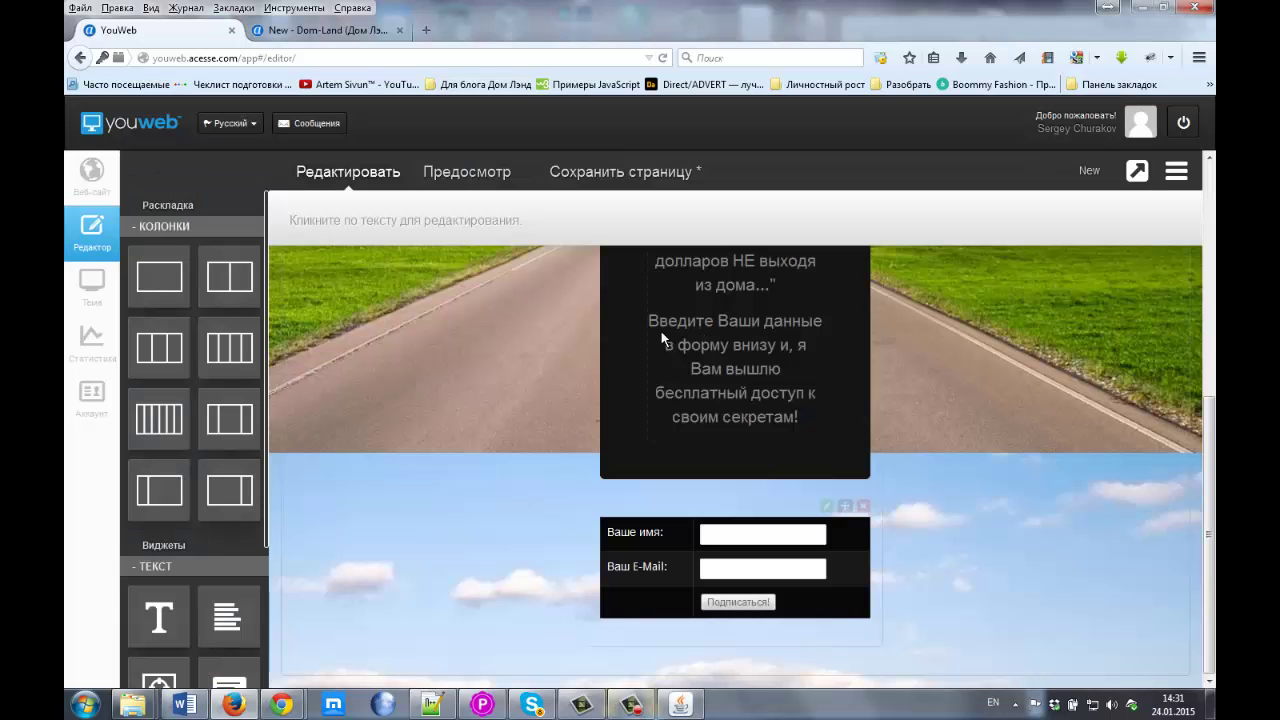
scroll(477, 315, up, 5)
click(592, 175)
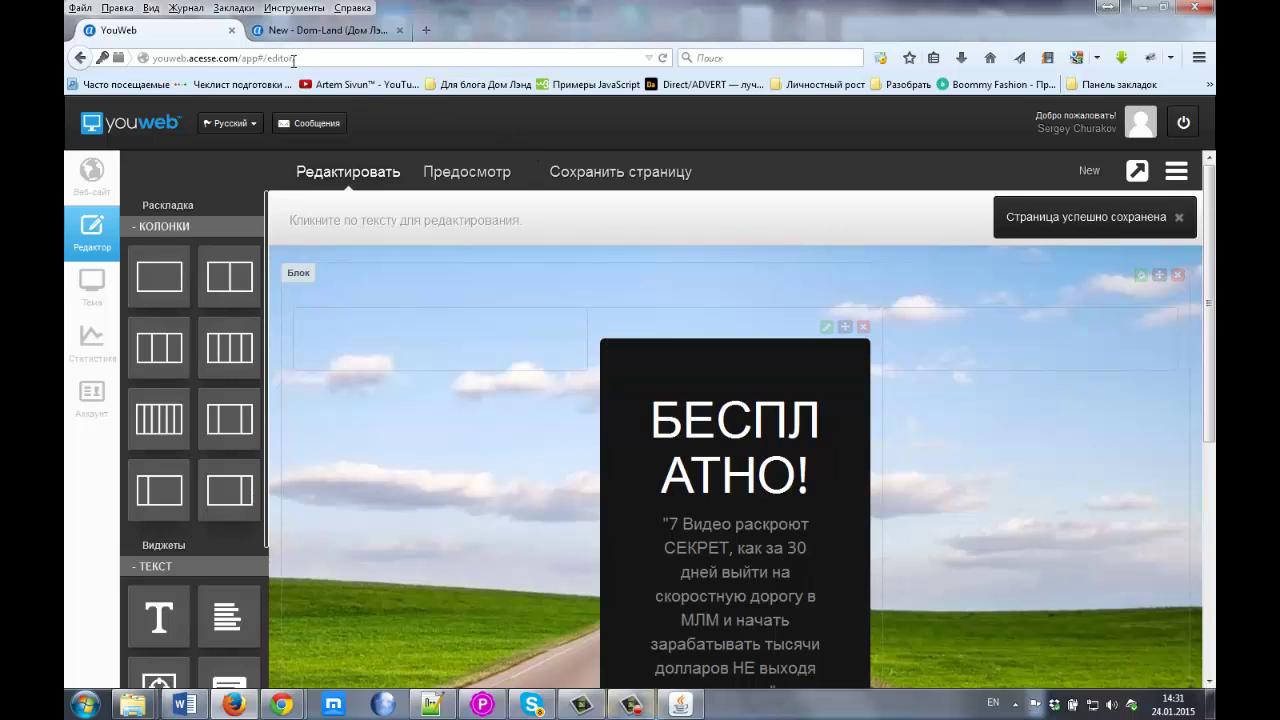
Reload the published page and examine how the heading, promo text and form fit the narrower column.
click(308, 31)
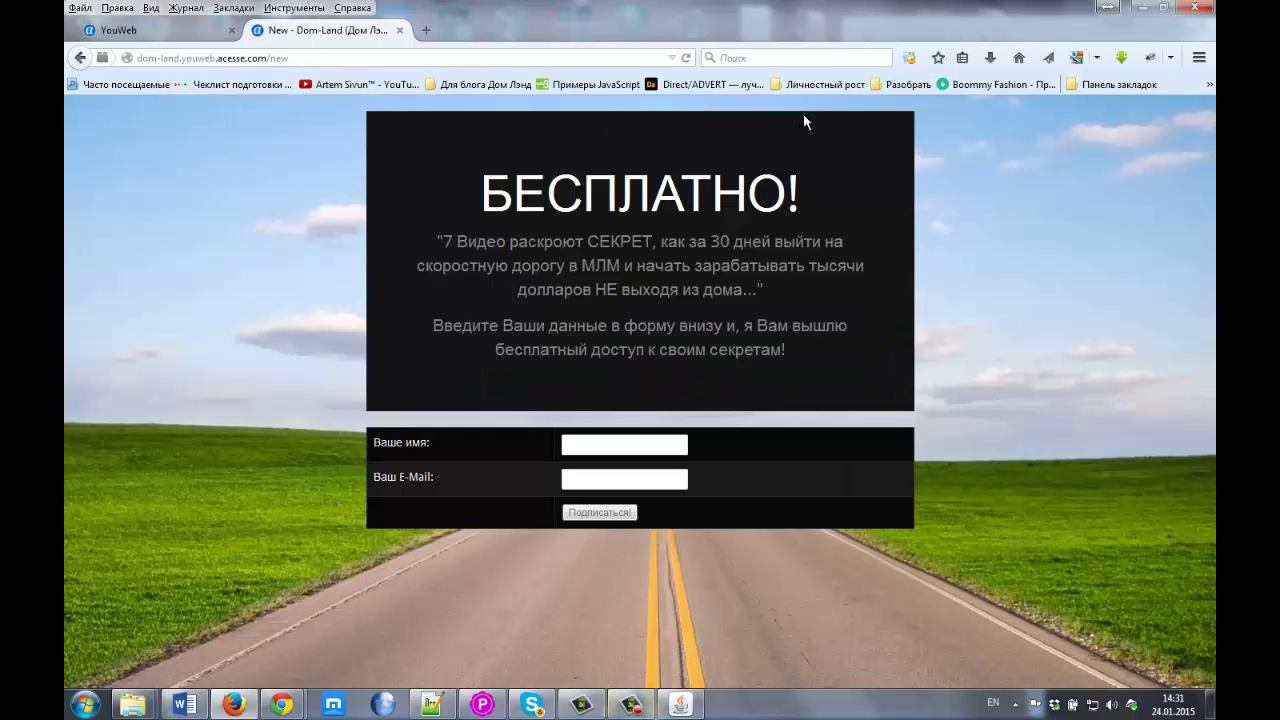
click(686, 58)
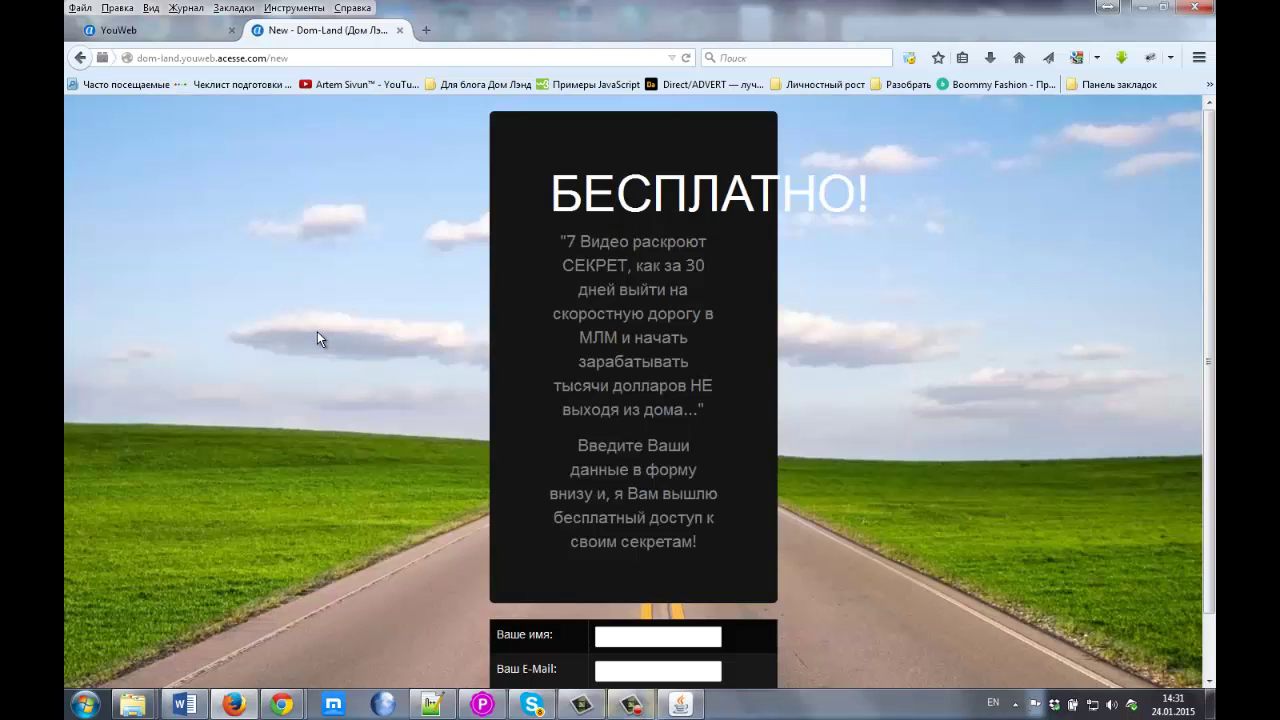
scroll(316, 333, down, 1)
scroll(316, 333, up, 1)
Return to the editor, set the three-column block's width to Полная ширина, and save the page.
click(216, 32)
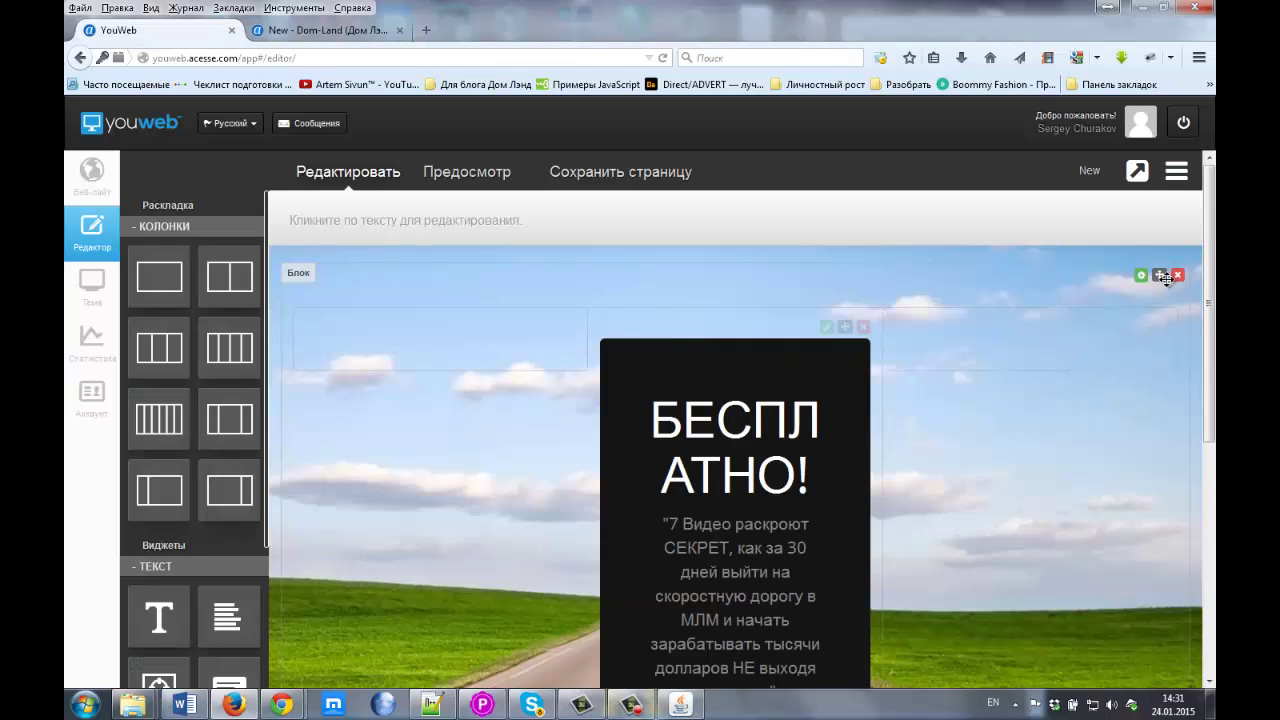
click(1142, 276)
mouse_move(1066, 337)
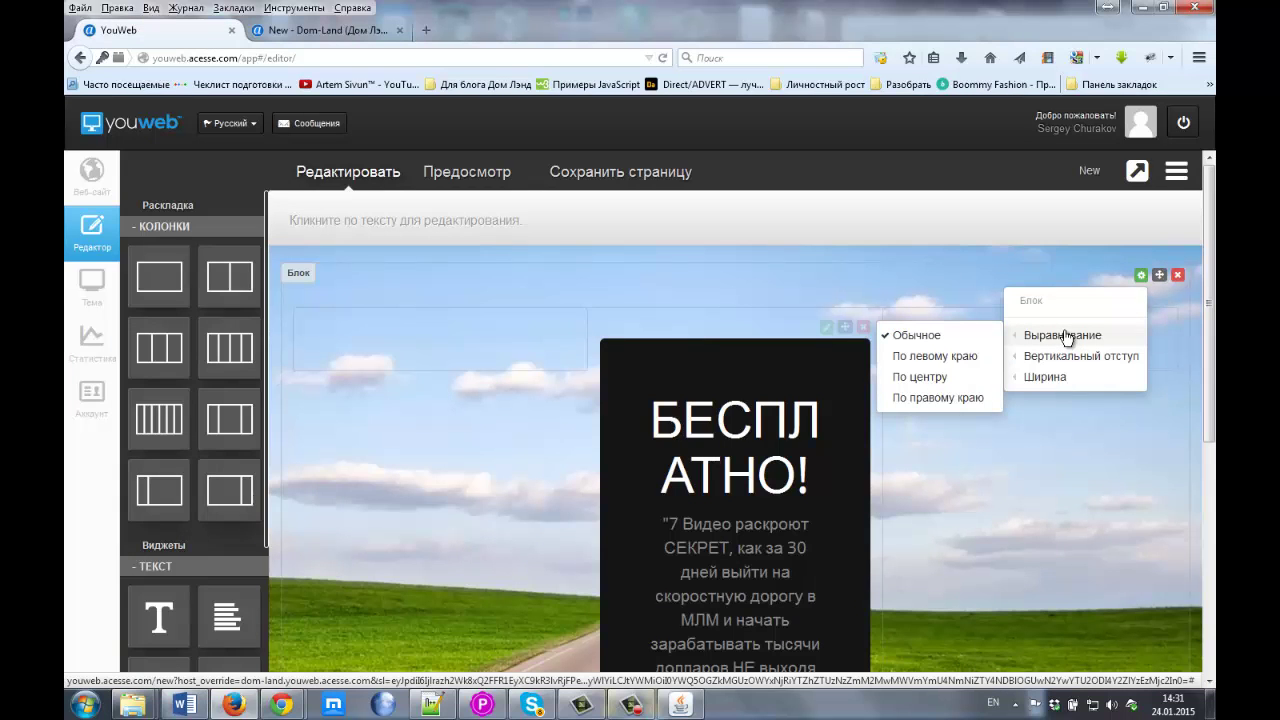
mouse_move(1060, 366)
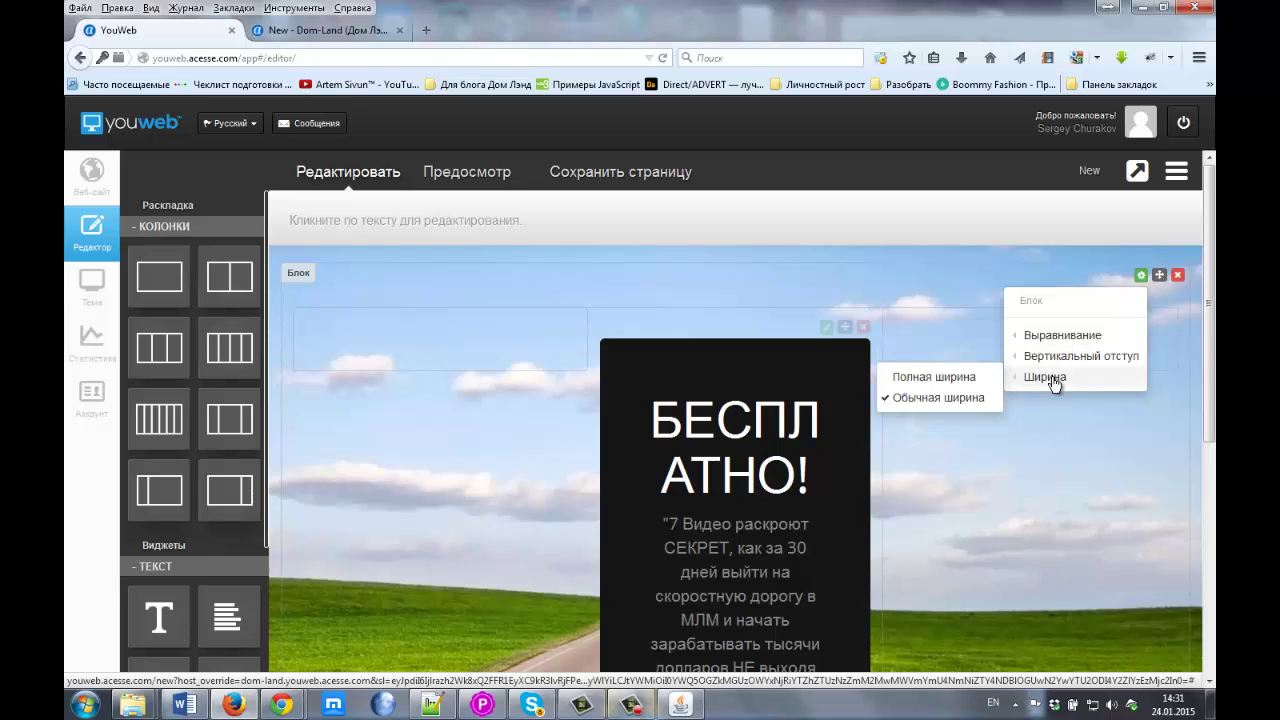
click(935, 376)
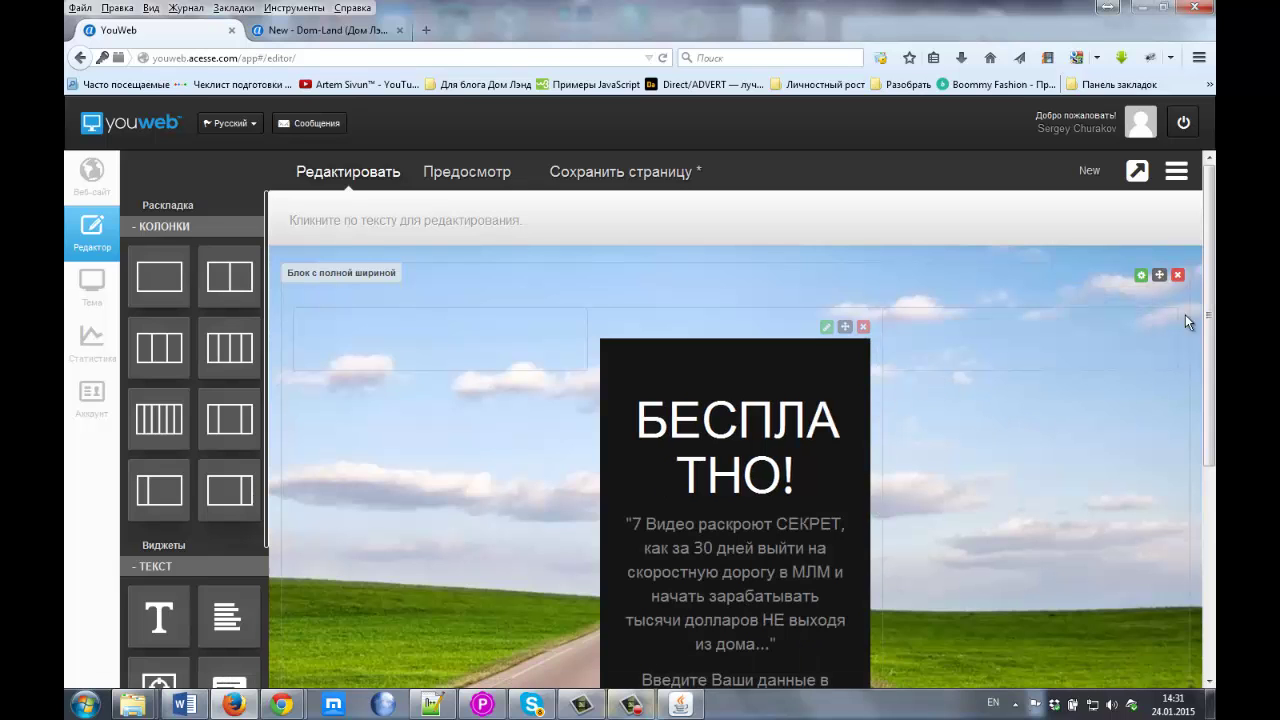
click(640, 172)
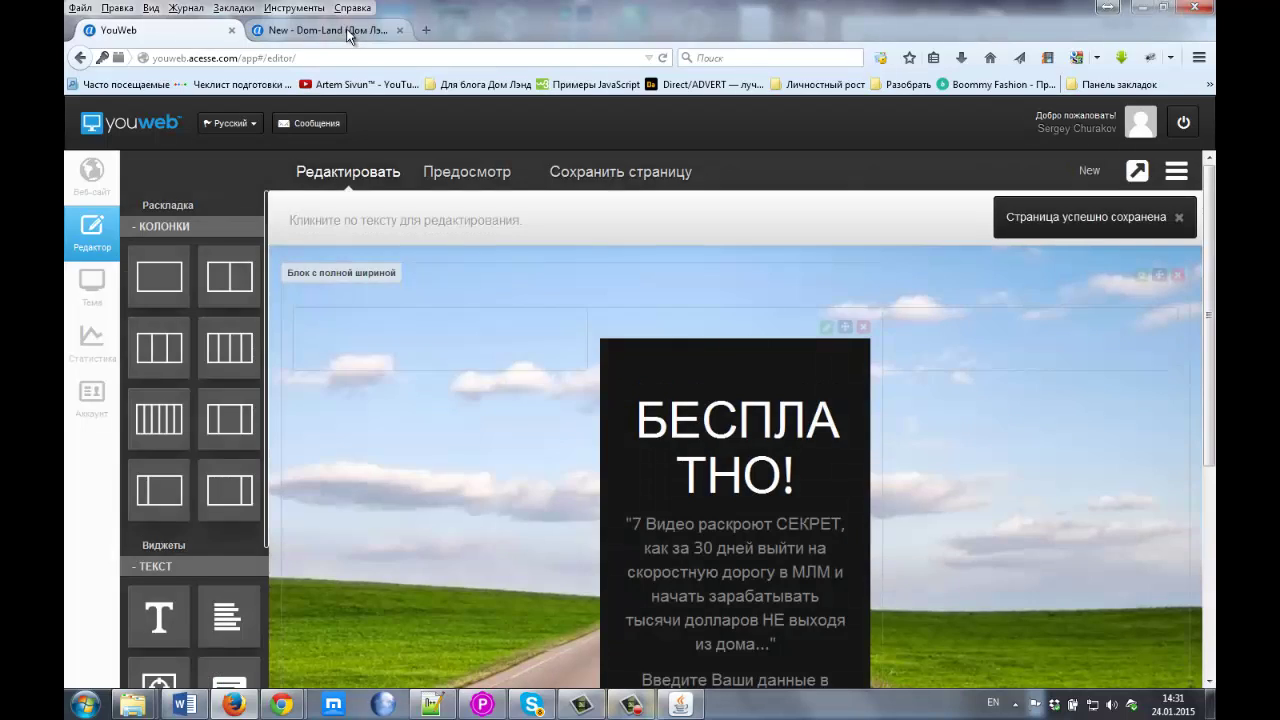
Reload the published page to check the full-width block's heading, promo text and form.
click(348, 33)
click(685, 57)
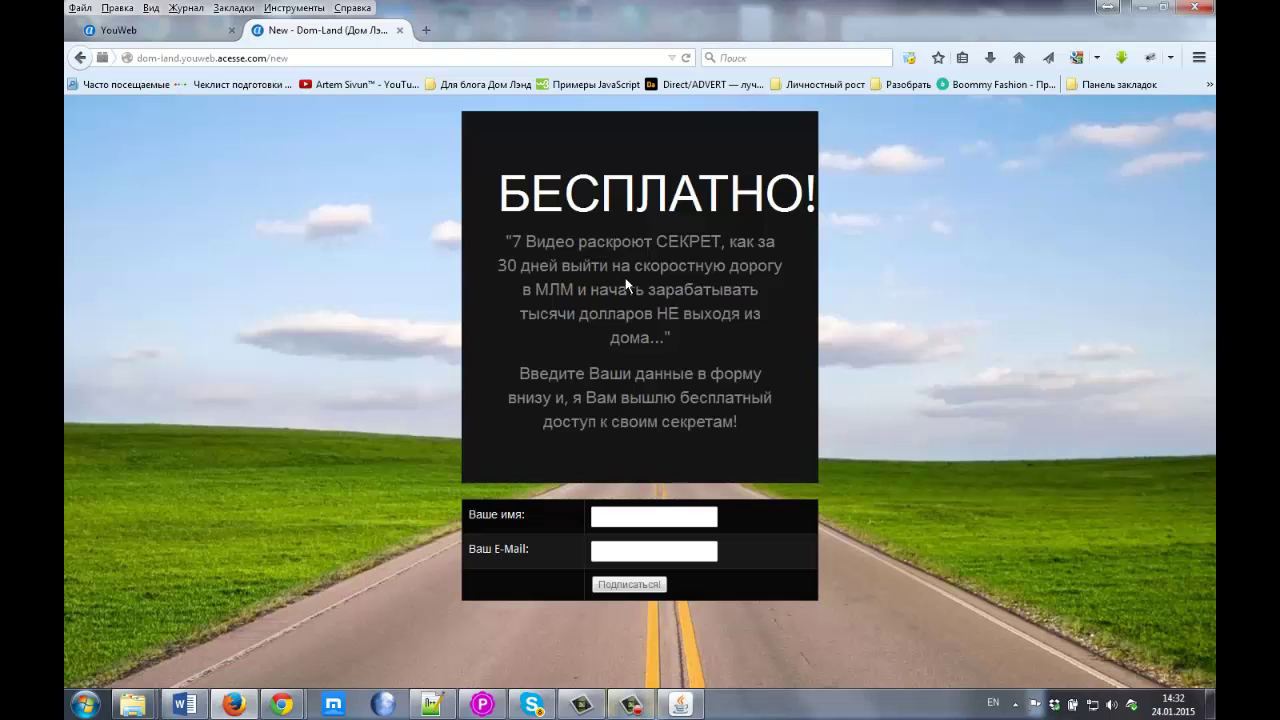
Place the cursor in the БЕСПЛАТНО! heading in the editor and compare its fit with the published page.
click(186, 33)
click(705, 435)
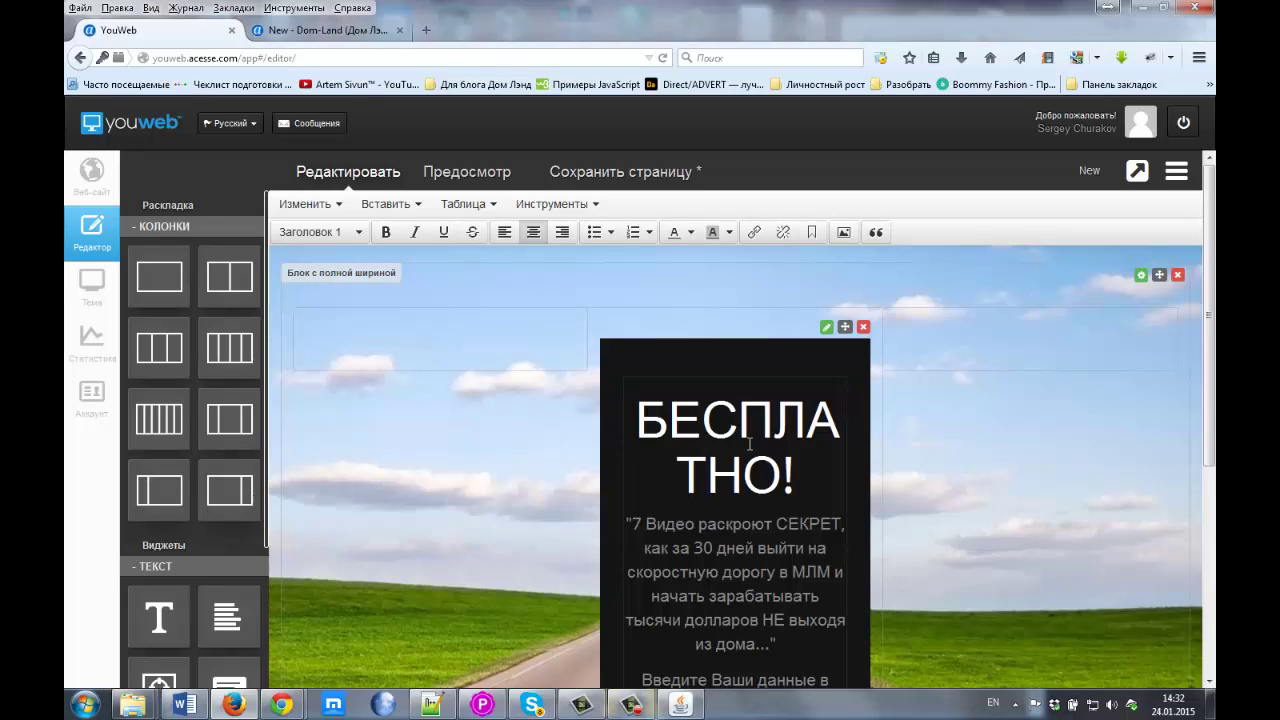
click(360, 31)
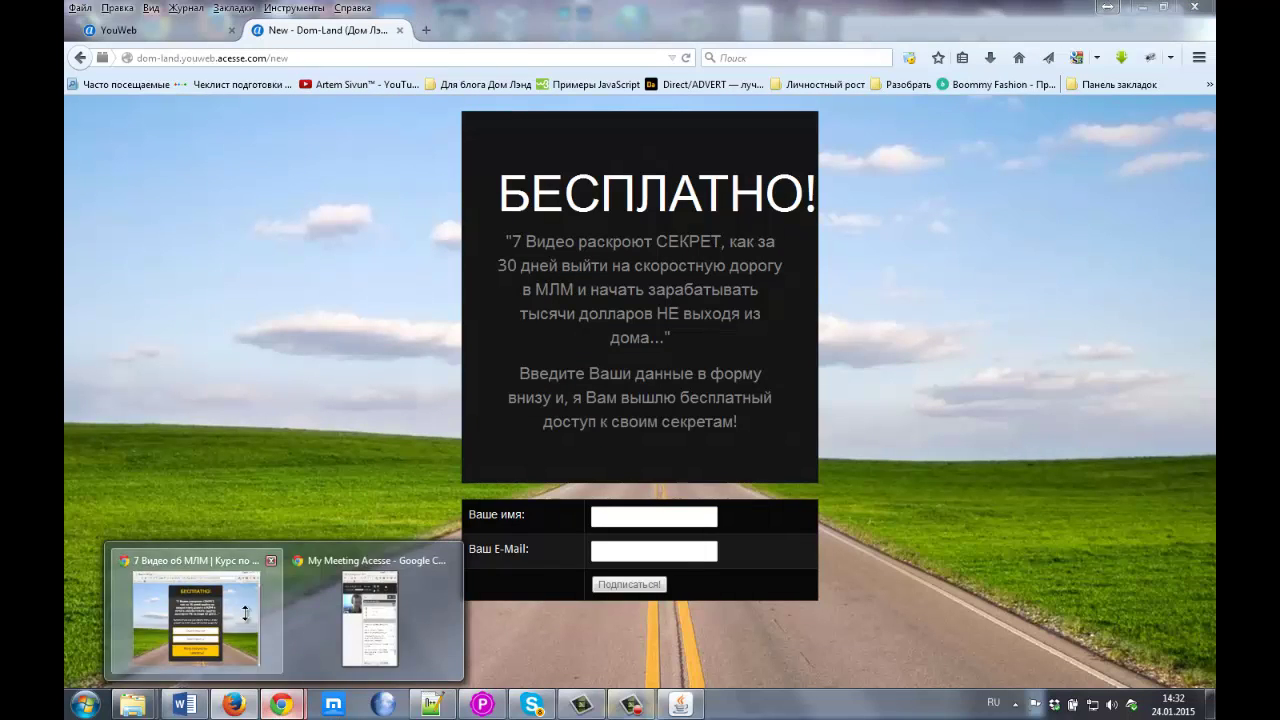
Open the sample landing page in Chrome and compare its heading and promo text styling with the published page in Firefox.
click(200, 612)
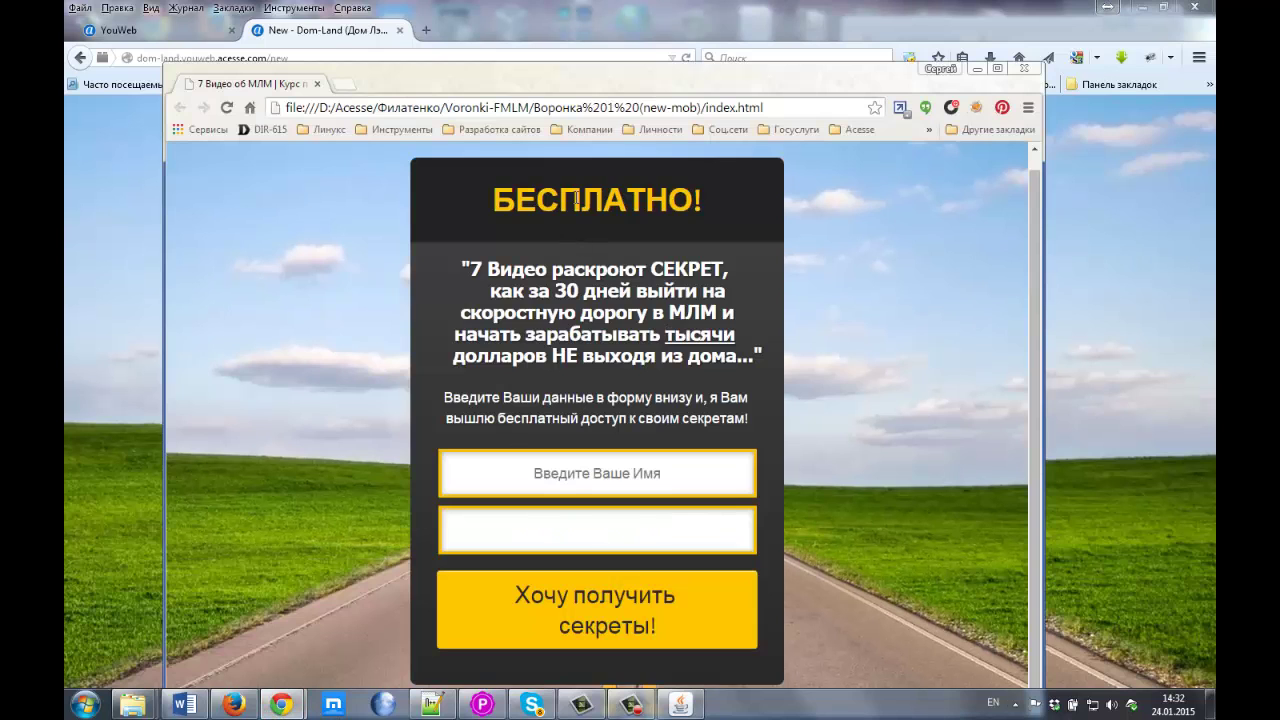
drag(563, 200, 676, 200)
drag(551, 269, 750, 410)
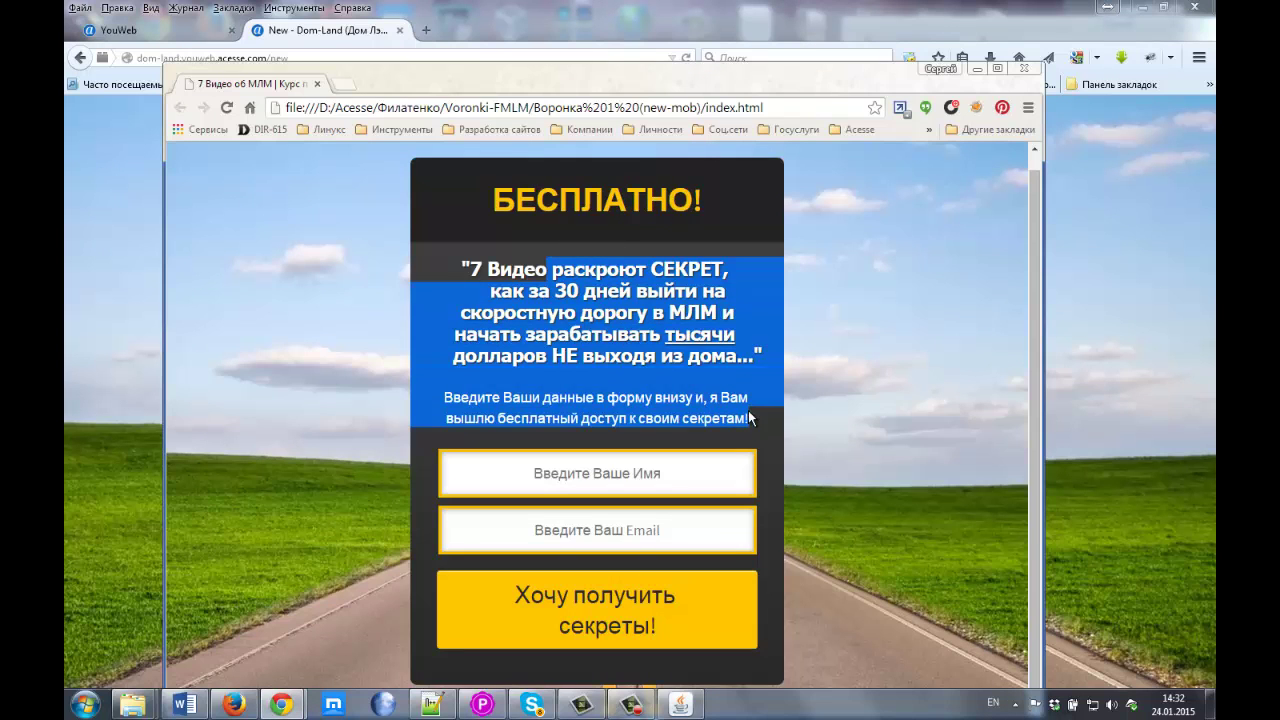
click(750, 412)
drag(629, 77, 731, 438)
drag(725, 392, 710, 340)
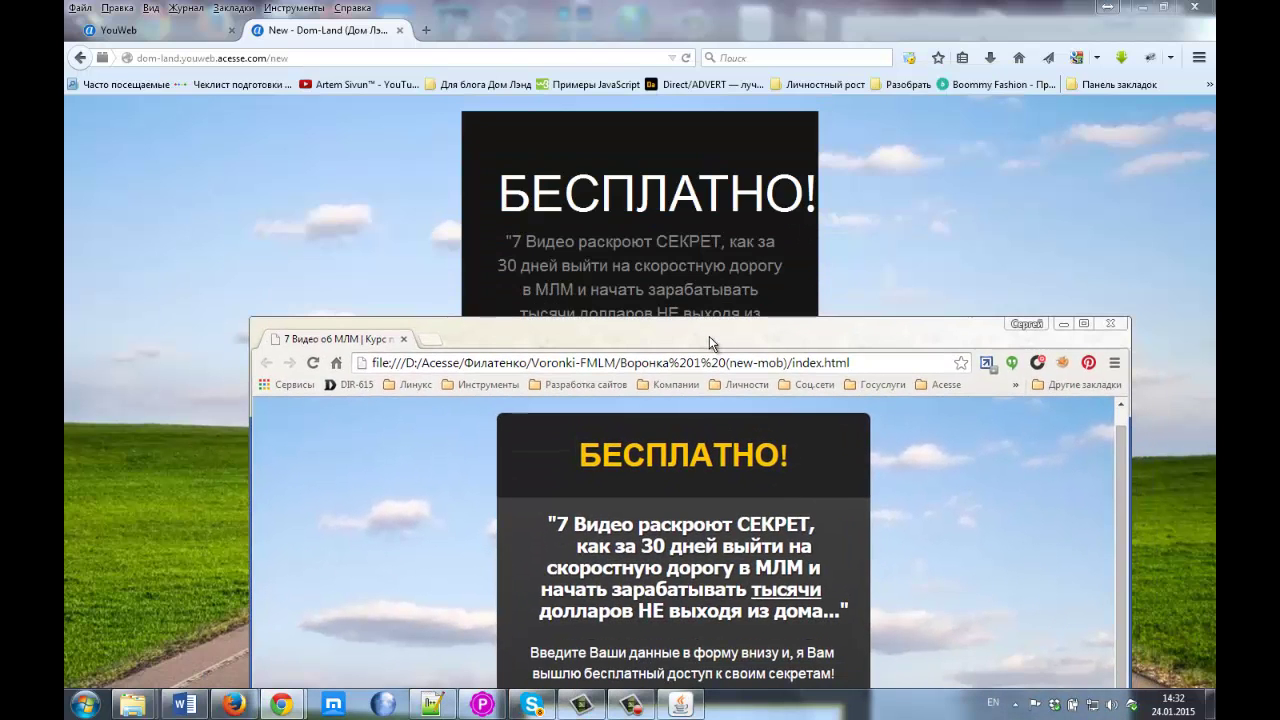
drag(707, 324, 700, 259)
click(309, 101)
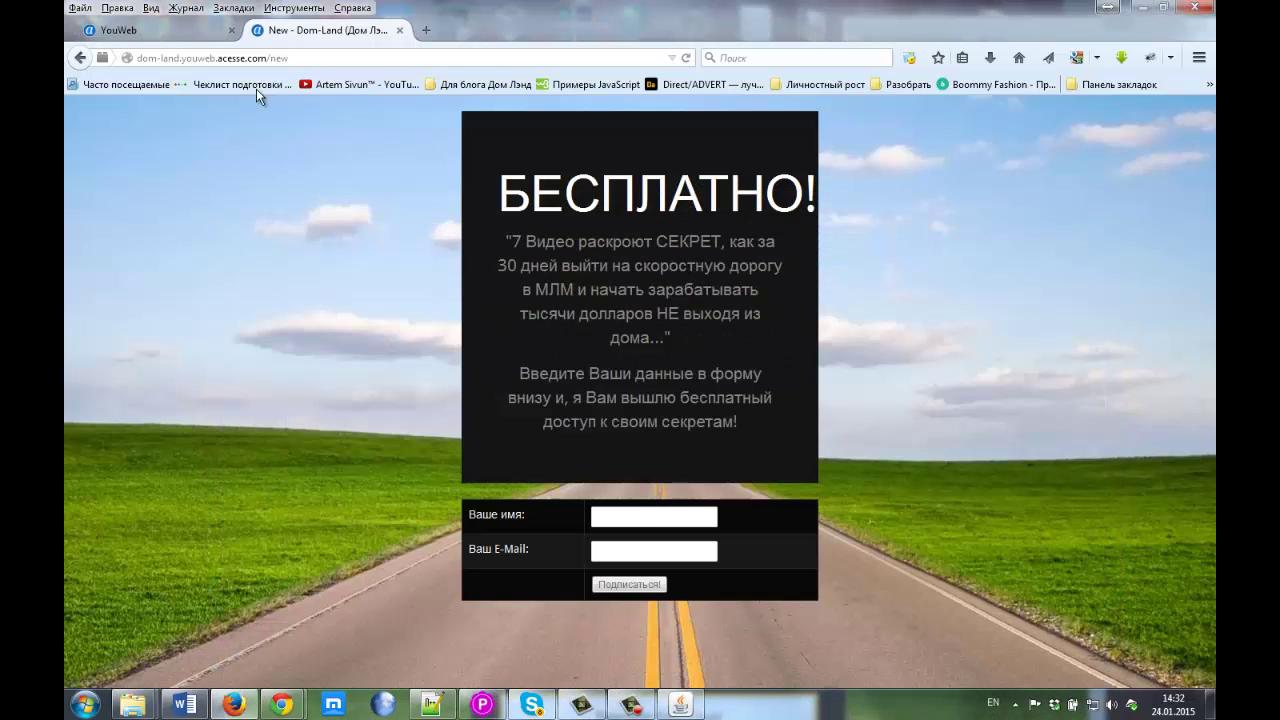
Return to the YouWeb editor and make the БЕСПЛАТНО! heading yellow and bold.
click(118, 30)
drag(641, 413, 796, 484)
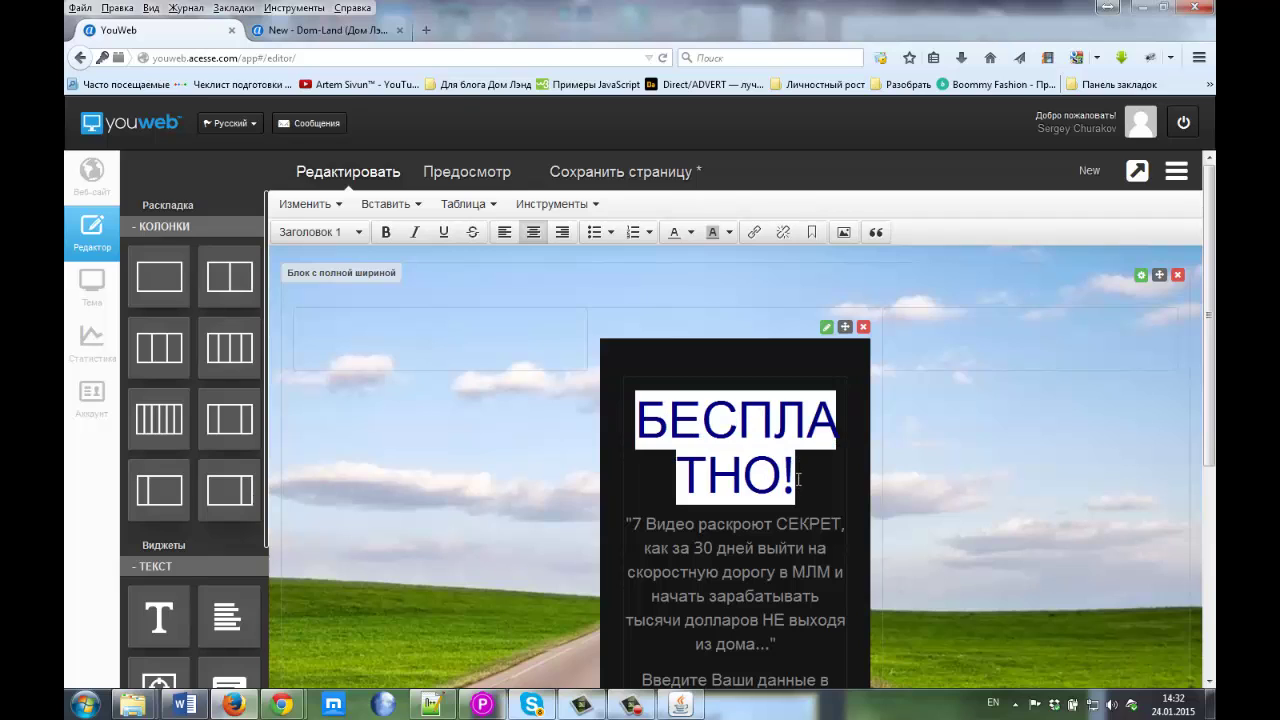
click(689, 236)
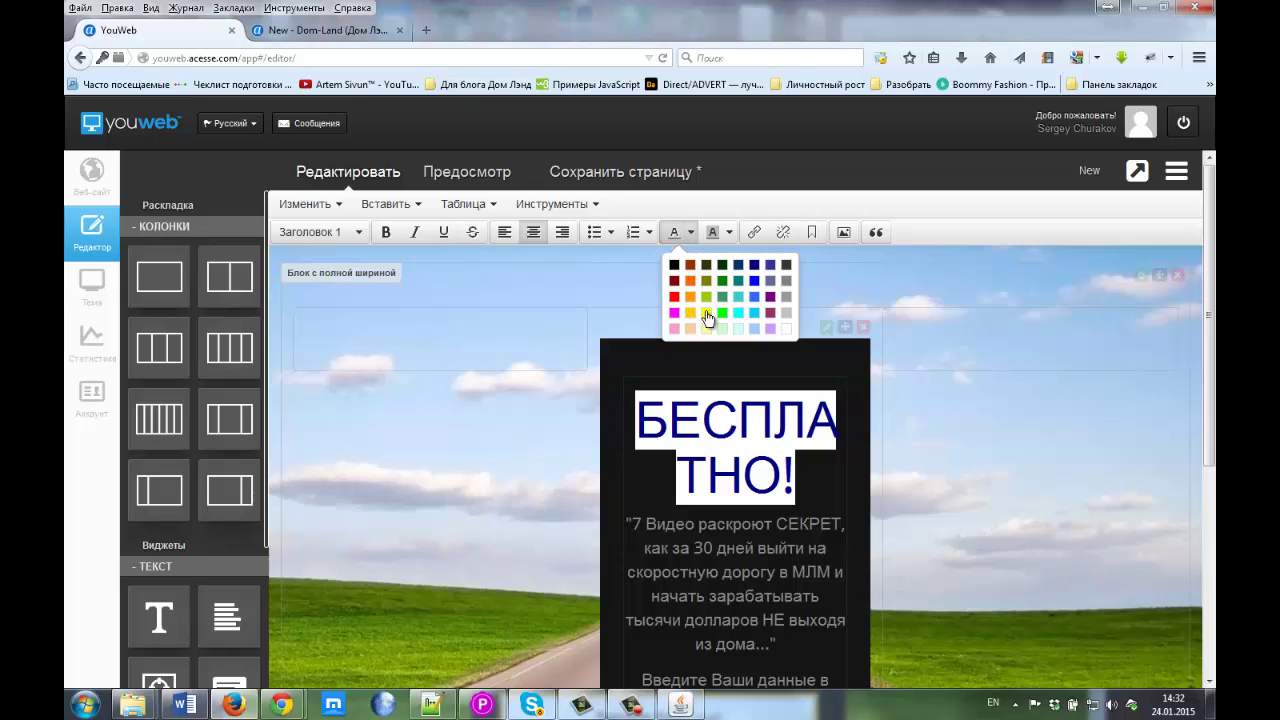
click(705, 314)
click(786, 496)
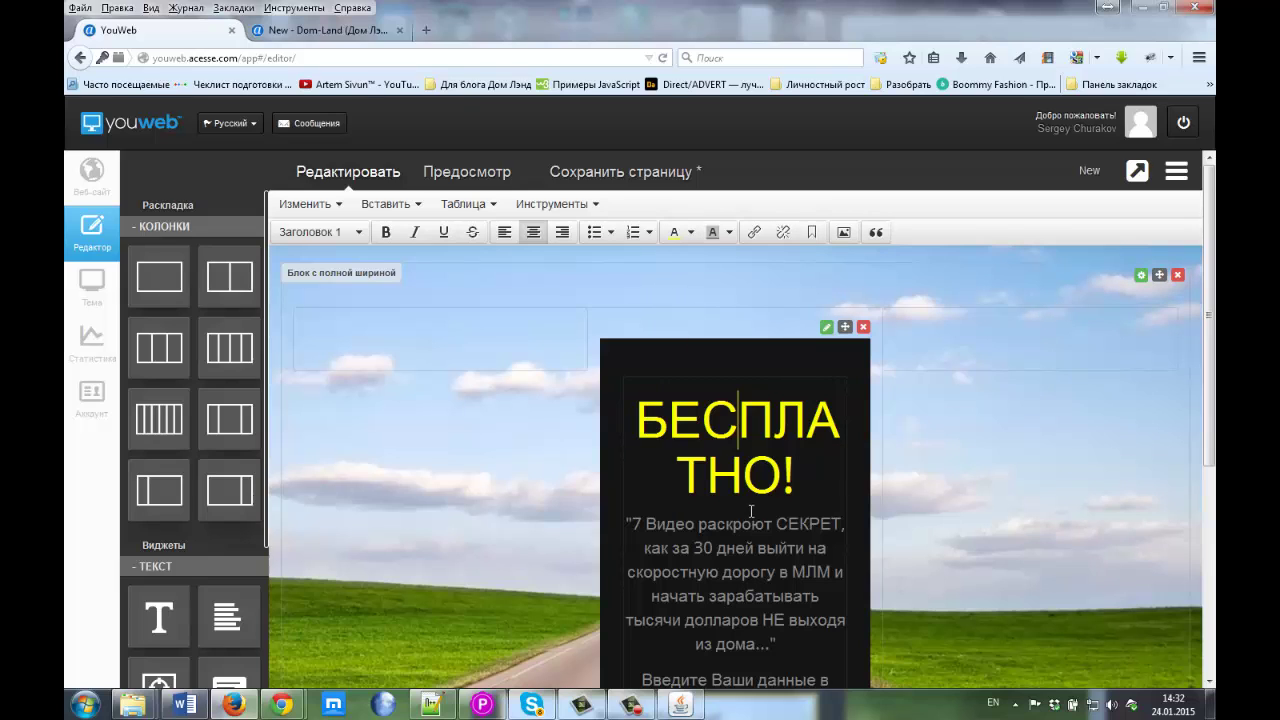
drag(637, 420, 796, 492)
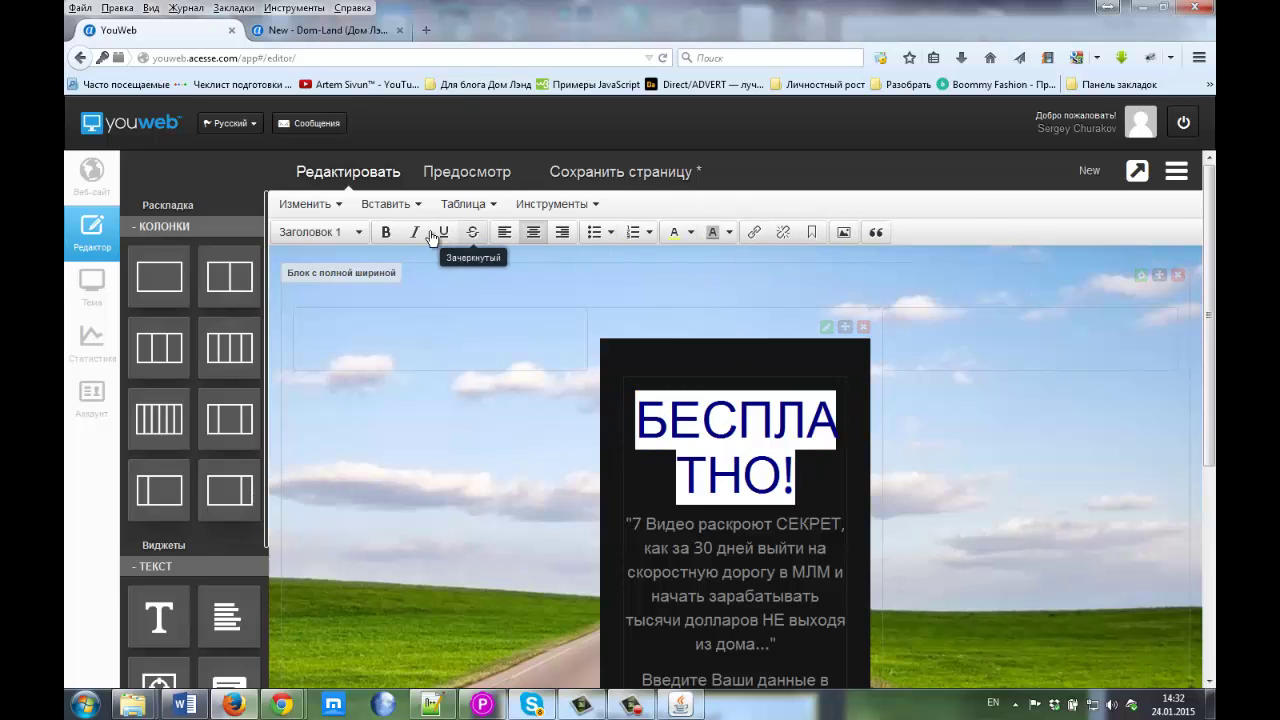
click(385, 236)
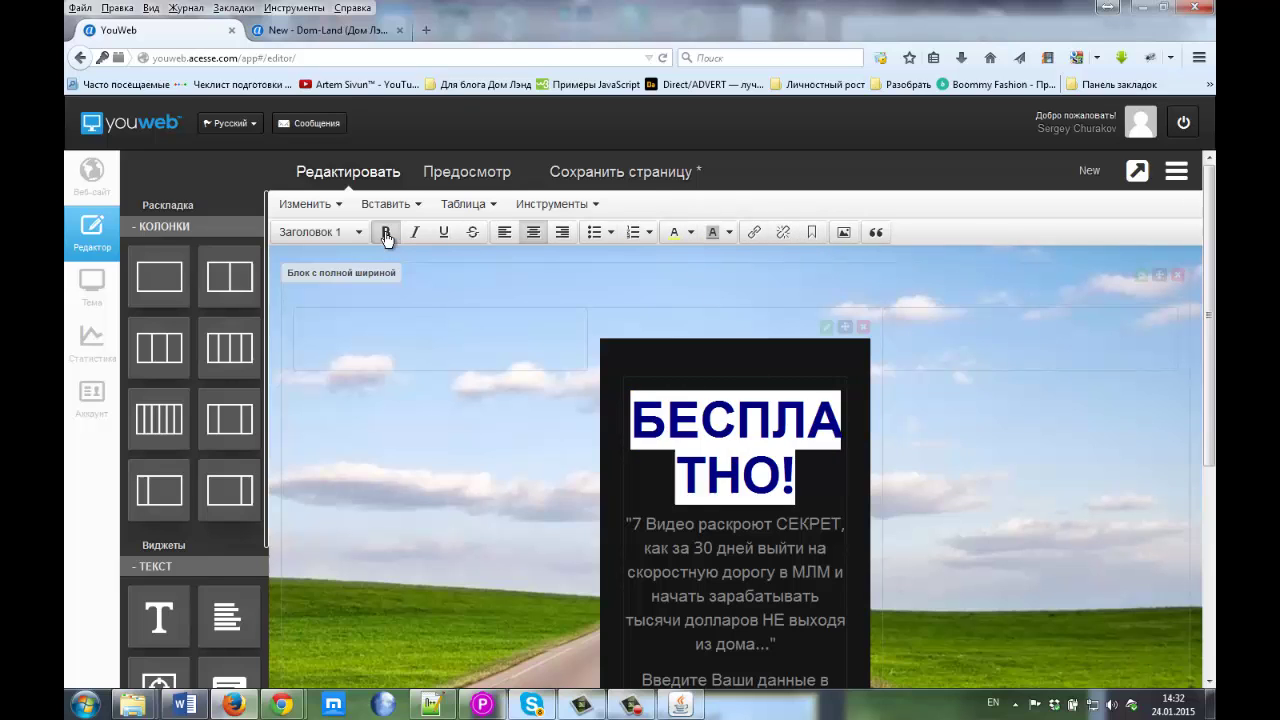
click(740, 476)
Examine the promo text formatting on the sample page in Chrome, especially the word "тысячи", and return to the editor.
mouse_move(282, 705)
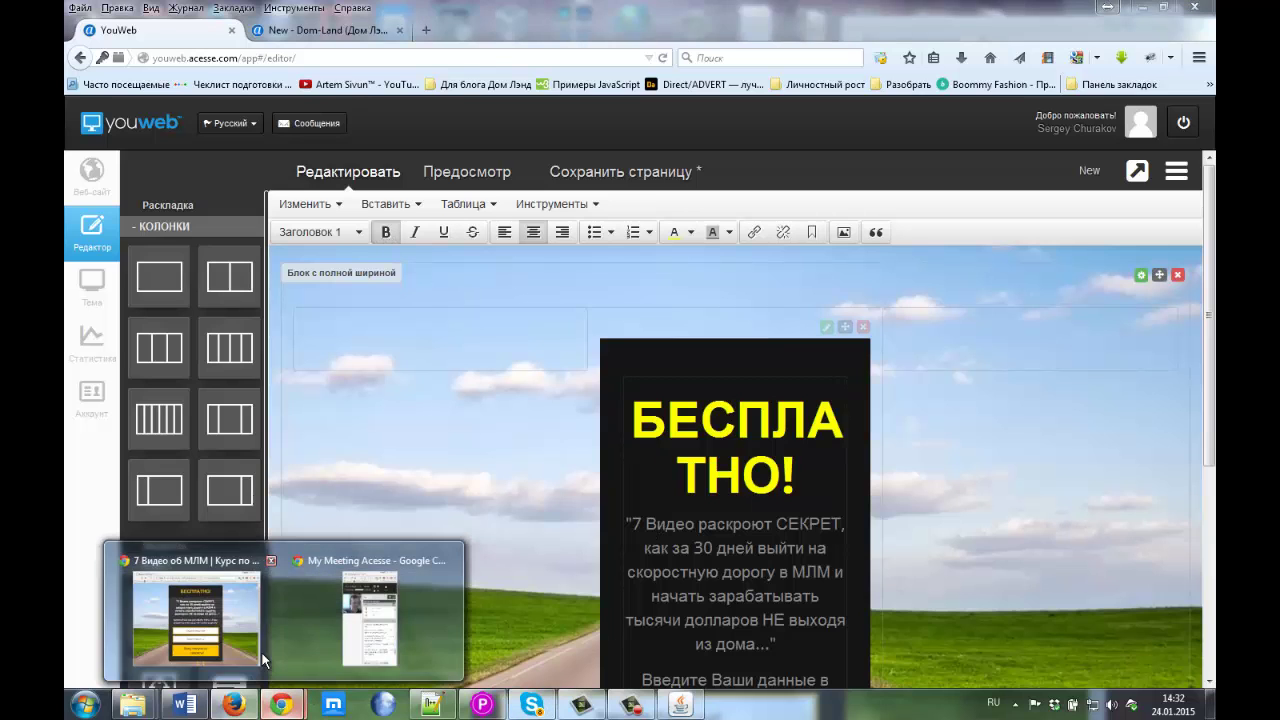
click(237, 640)
drag(552, 476, 778, 552)
click(778, 555)
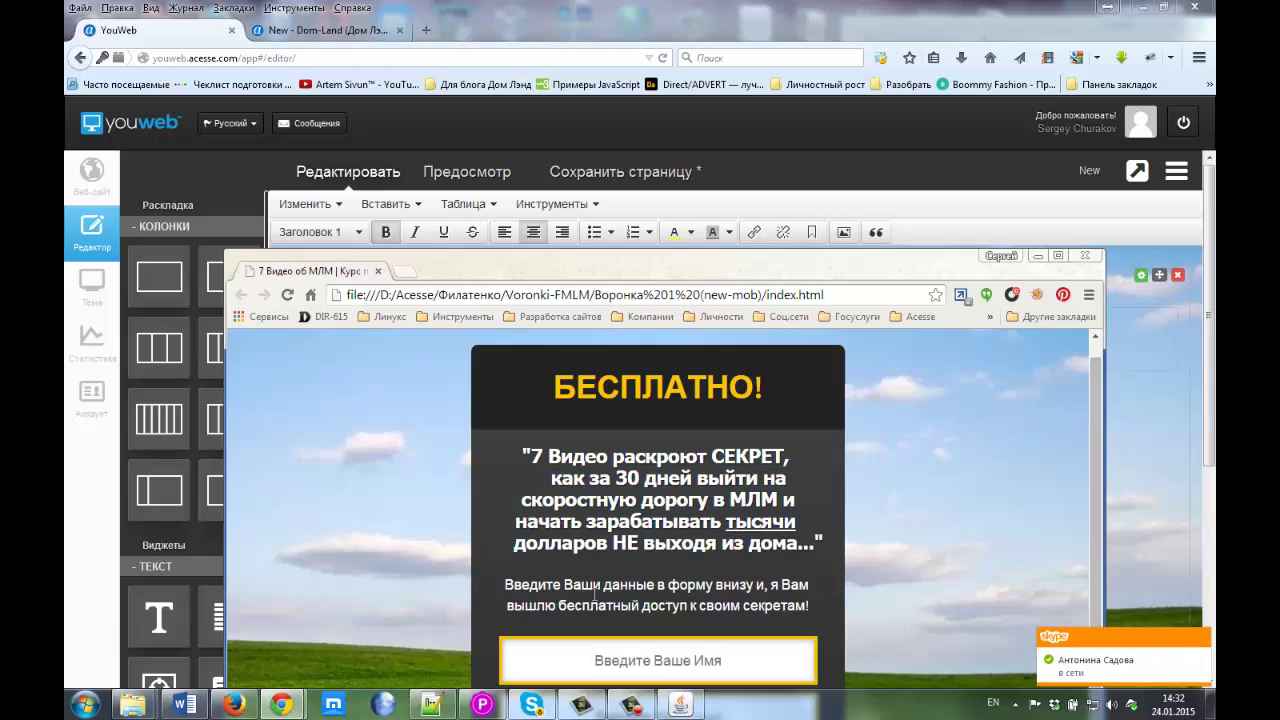
double_click(733, 520)
click(745, 157)
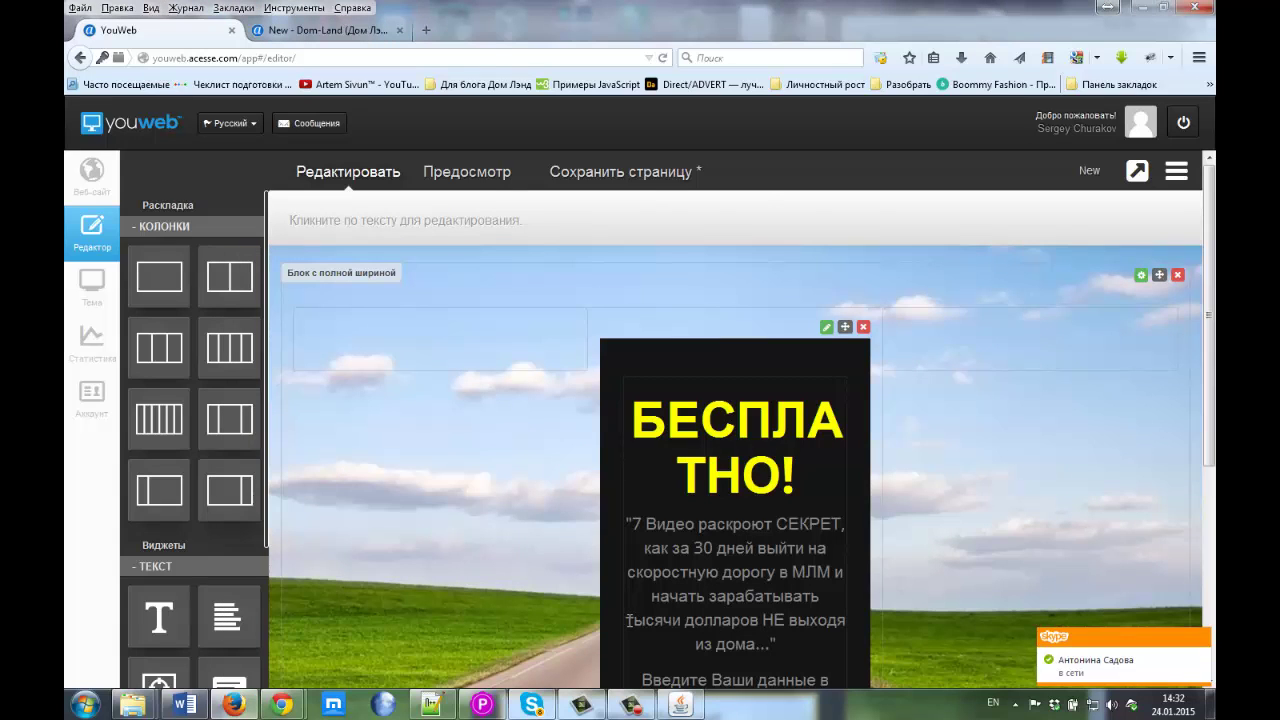
Underline the word "тысячи" in the first promo paragraph.
drag(627, 620, 681, 620)
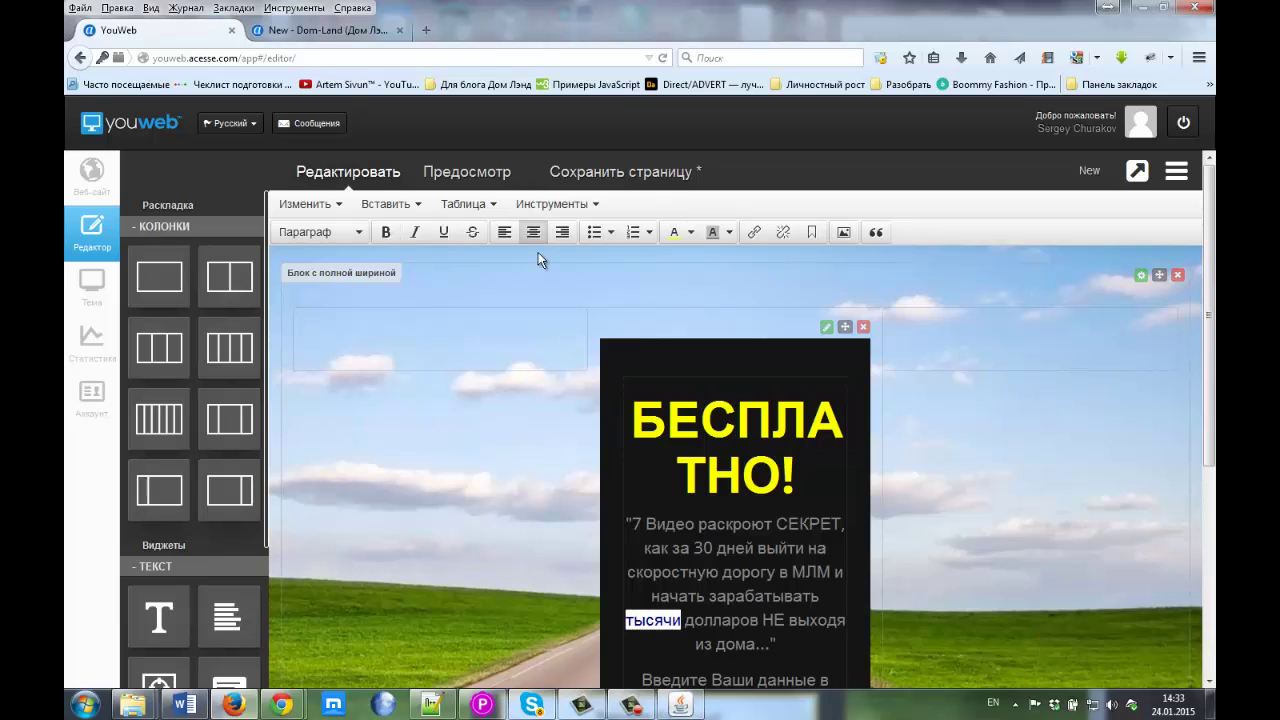
click(443, 232)
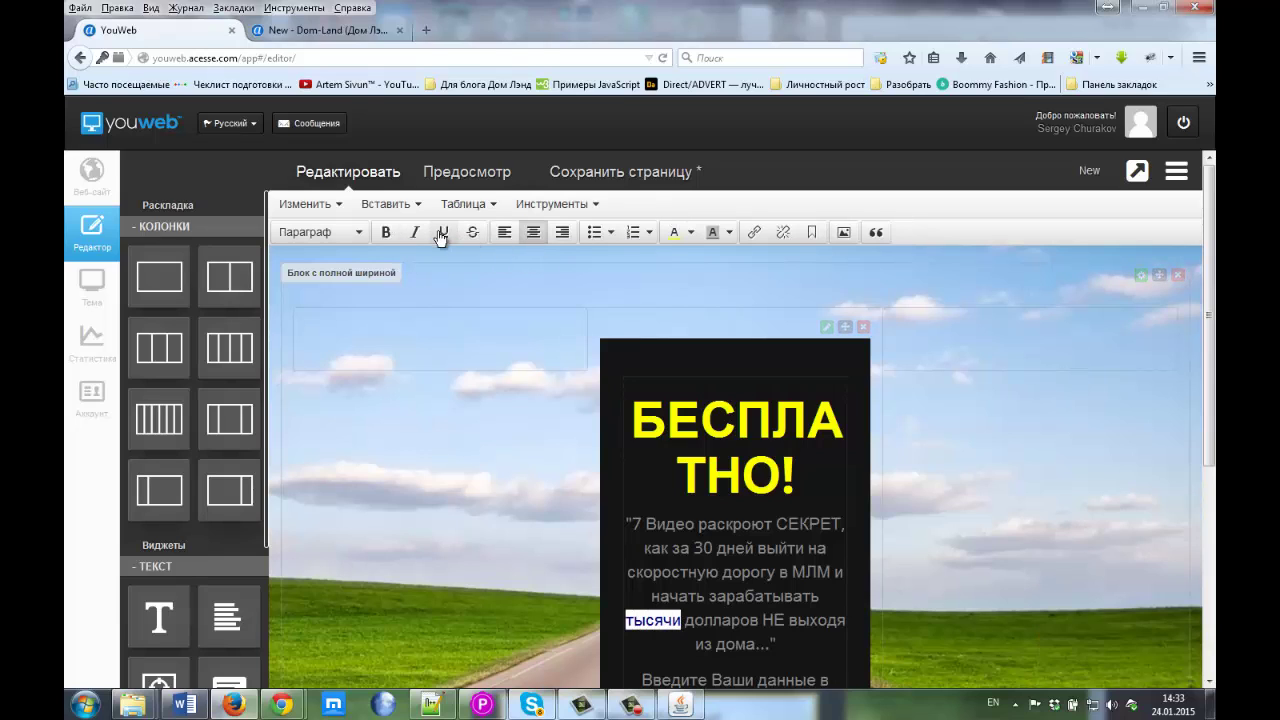
click(659, 545)
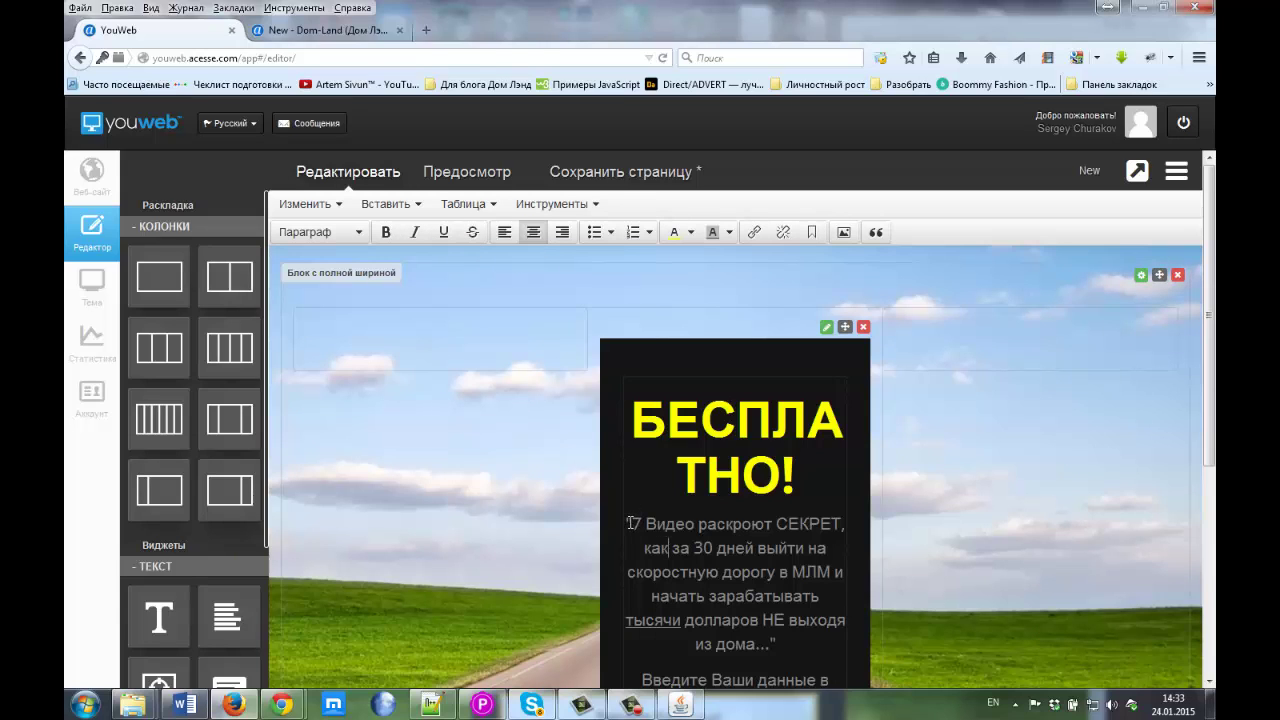
Set the text colour of the first promo paragraph, "7 Видео раскроют СЕКРЕТ…", to white.
drag(631, 523, 785, 648)
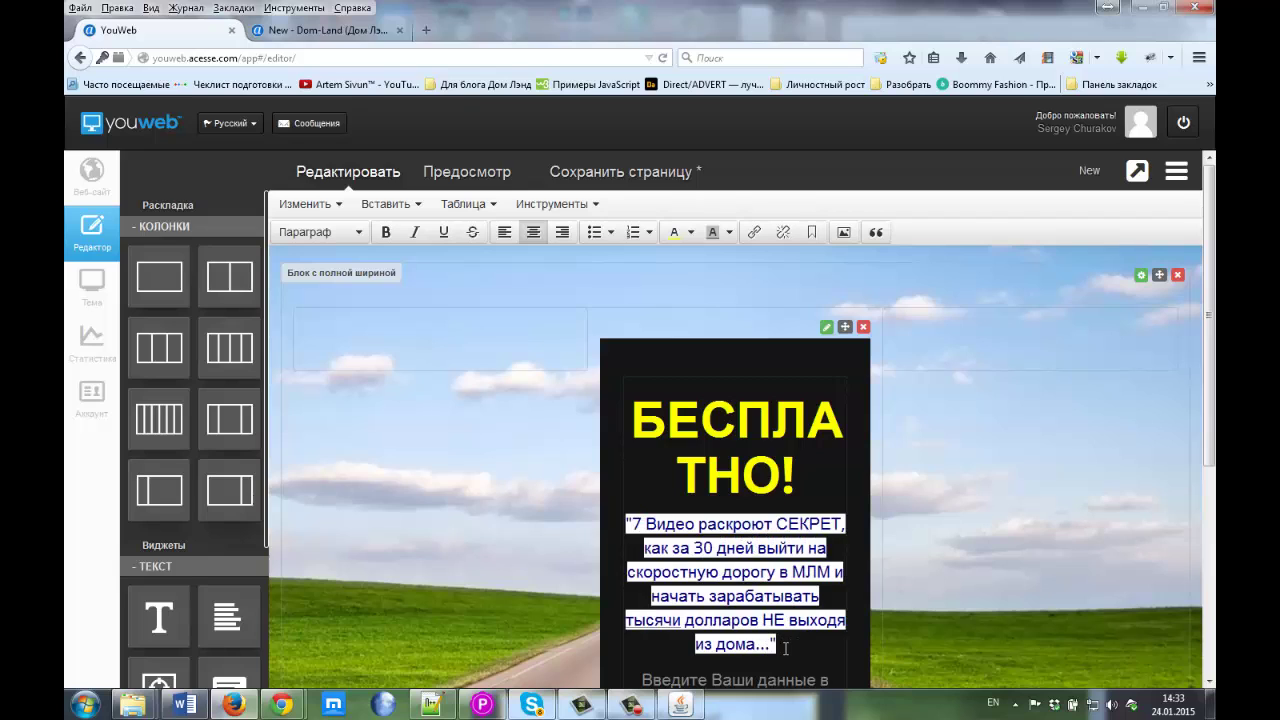
click(691, 232)
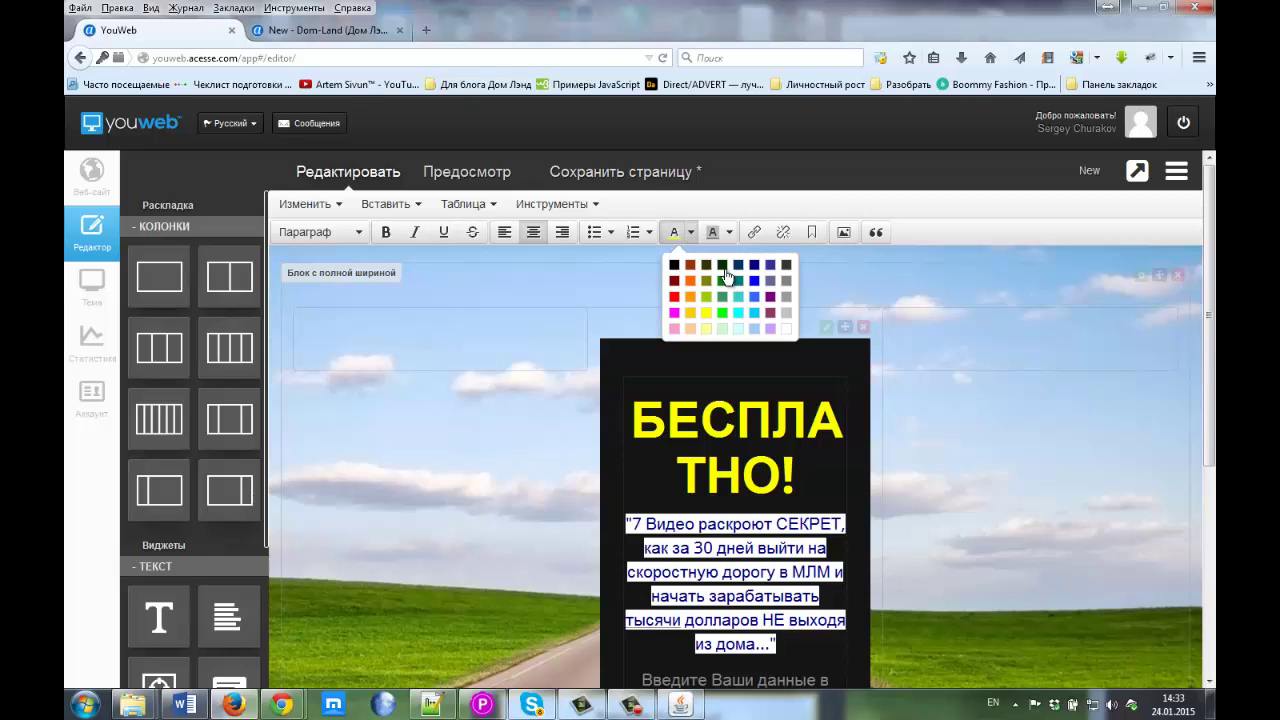
click(788, 334)
click(775, 527)
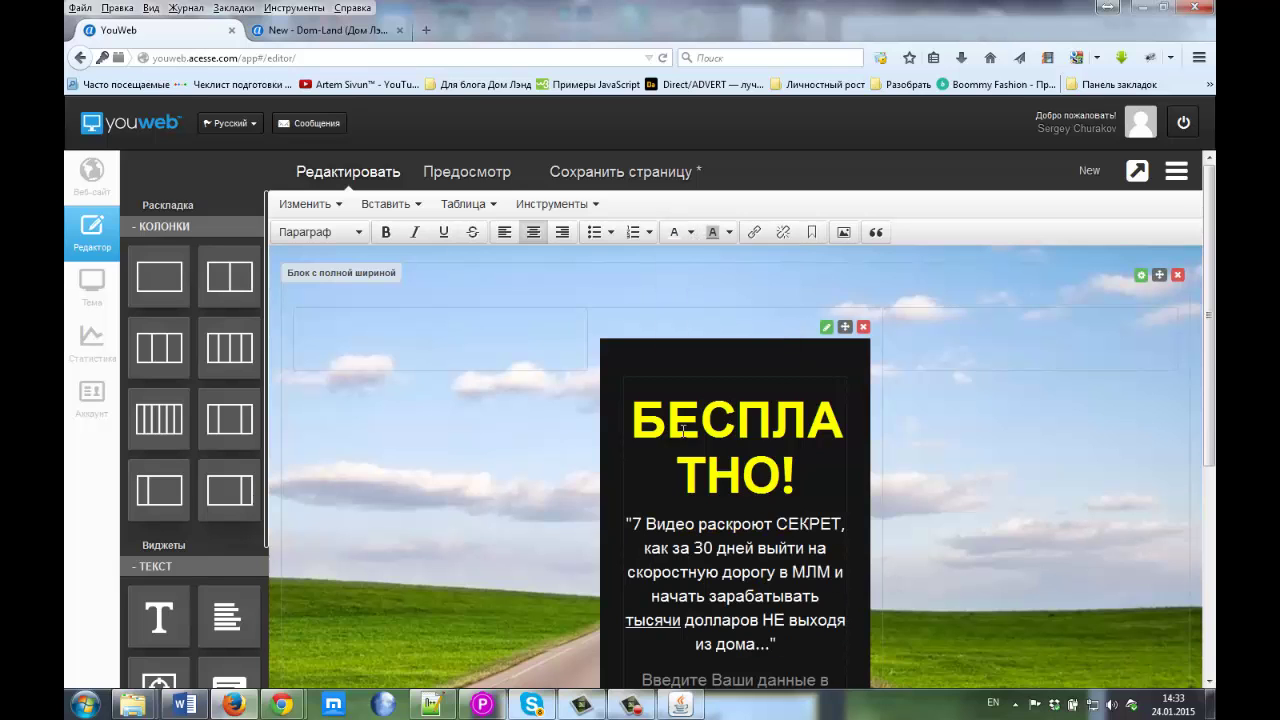
Colour the second promo paragraph, starting "Введите Ваши данные в форму внизу", white and save the page.
scroll(834, 471, down, 5)
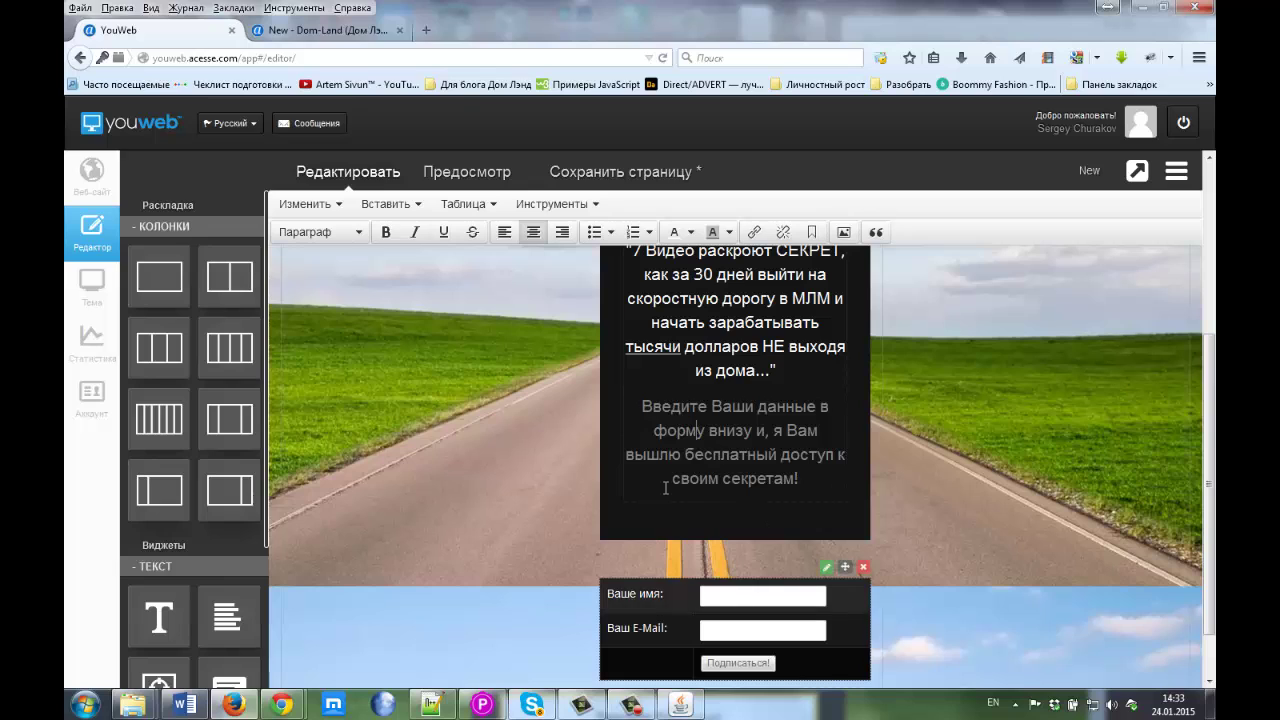
drag(643, 406, 802, 483)
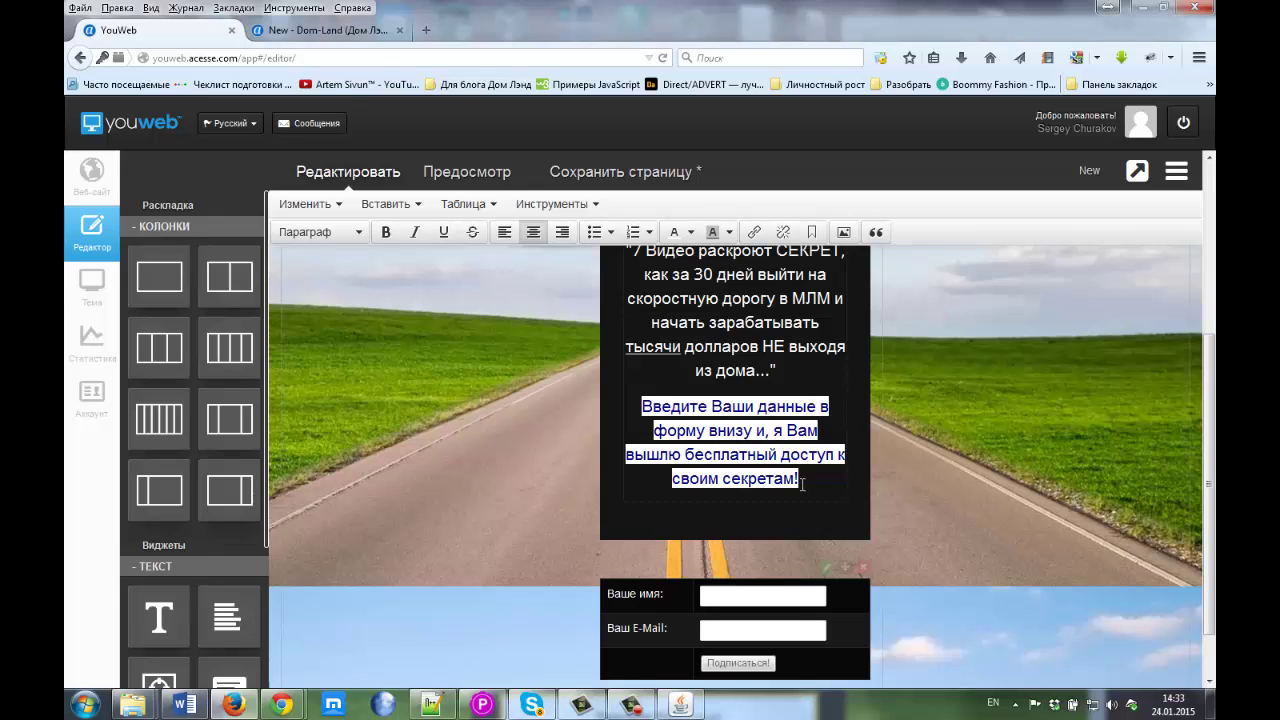
click(676, 232)
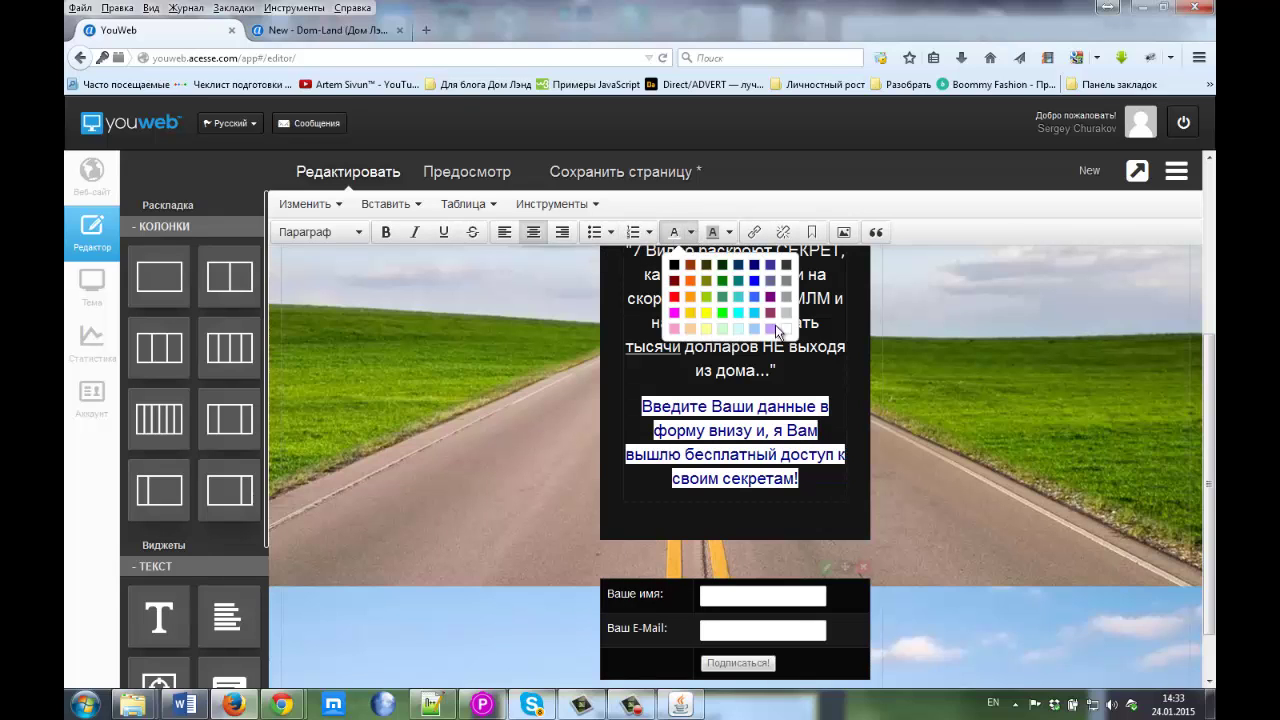
click(787, 329)
click(768, 385)
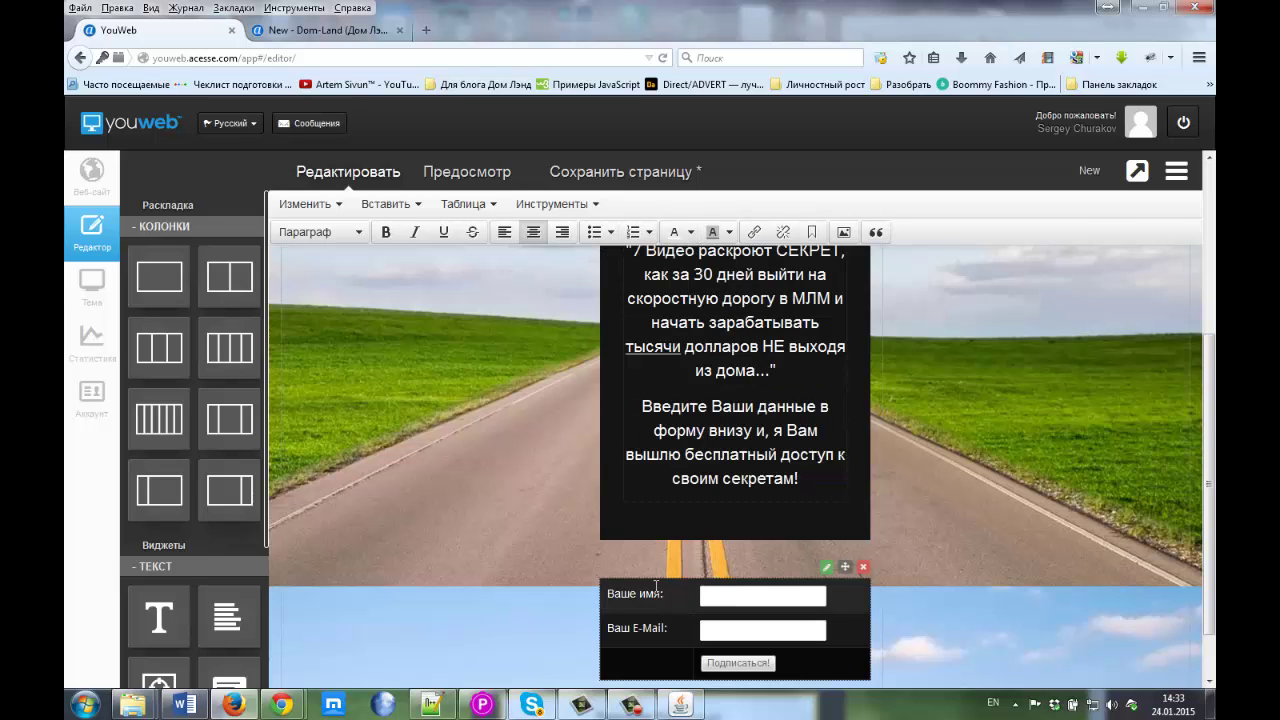
click(621, 171)
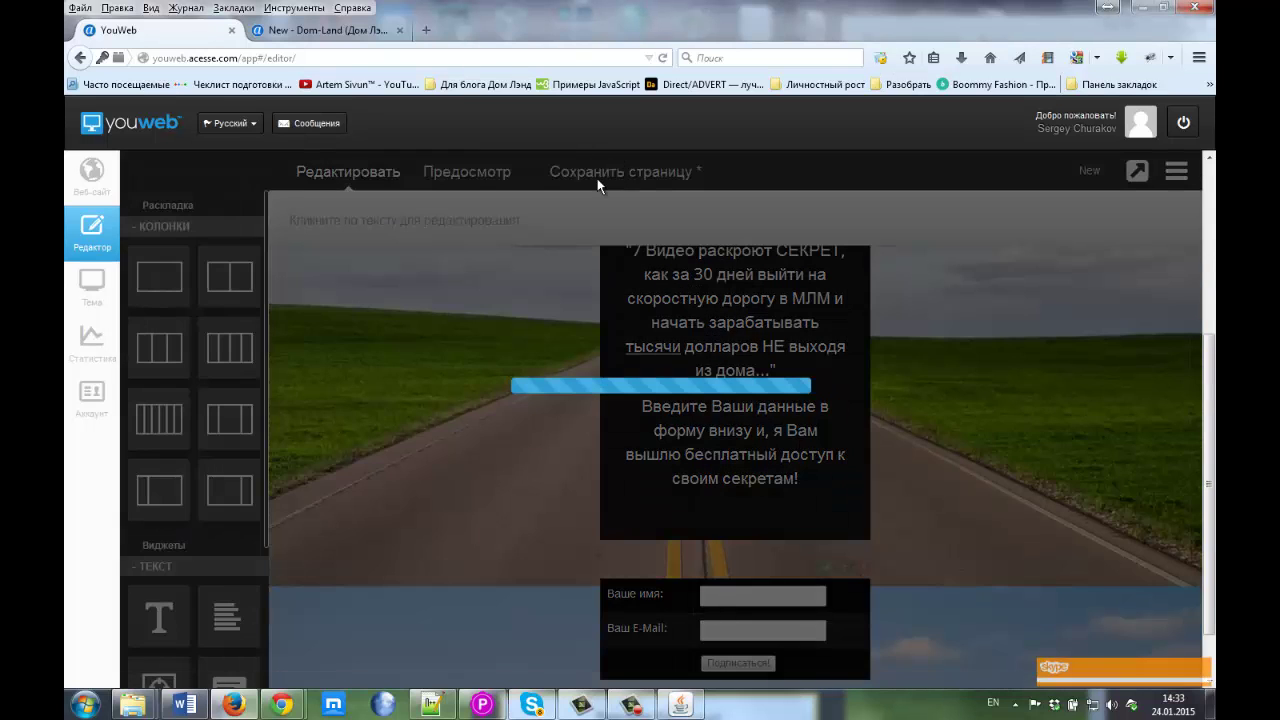